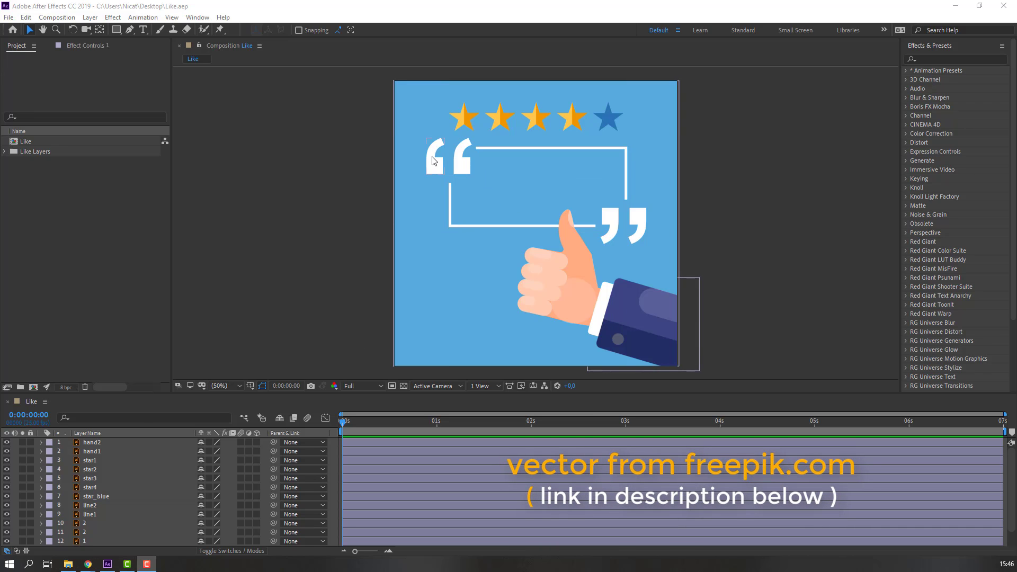
Step: Move the anchor point of the left opening quotation mark (layer 13) to the upper tip of its curved tail
{"action": "left_click", "coordinate": [434, 159]}
{"action": "scroll", "coordinate": [411, 208], "scroll_direction": "up", "scroll_amount": 2}
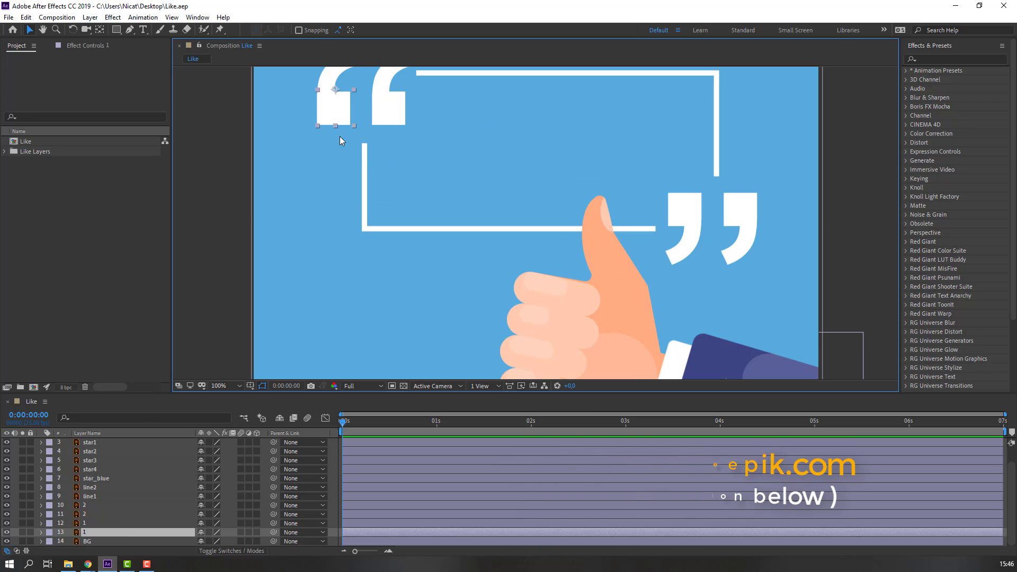
{"action": "left_click_drag", "start_coordinate": [340, 141], "coordinate": [510, 220]}
{"action": "scroll", "coordinate": [304, 218], "scroll_direction": "up", "scroll_amount": 2}
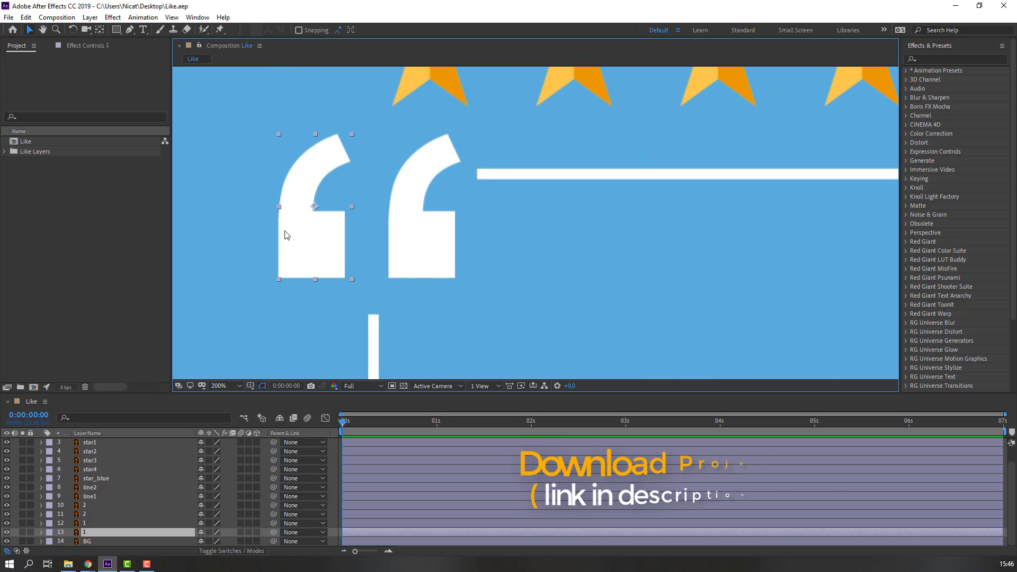
{"action": "left_click", "coordinate": [100, 31]}
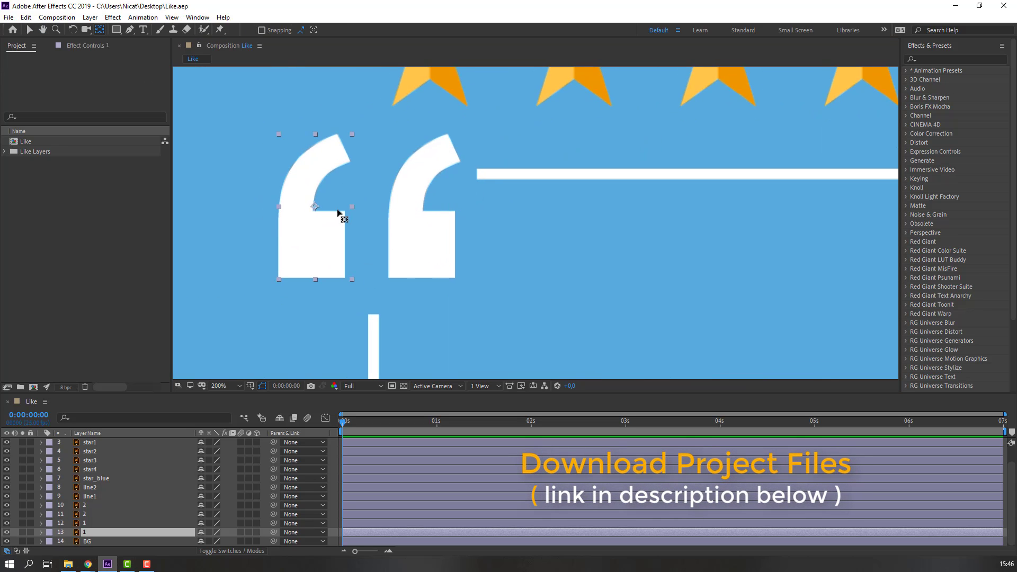
{"action": "left_click_drag", "start_coordinate": [316, 207], "coordinate": [341, 150]}
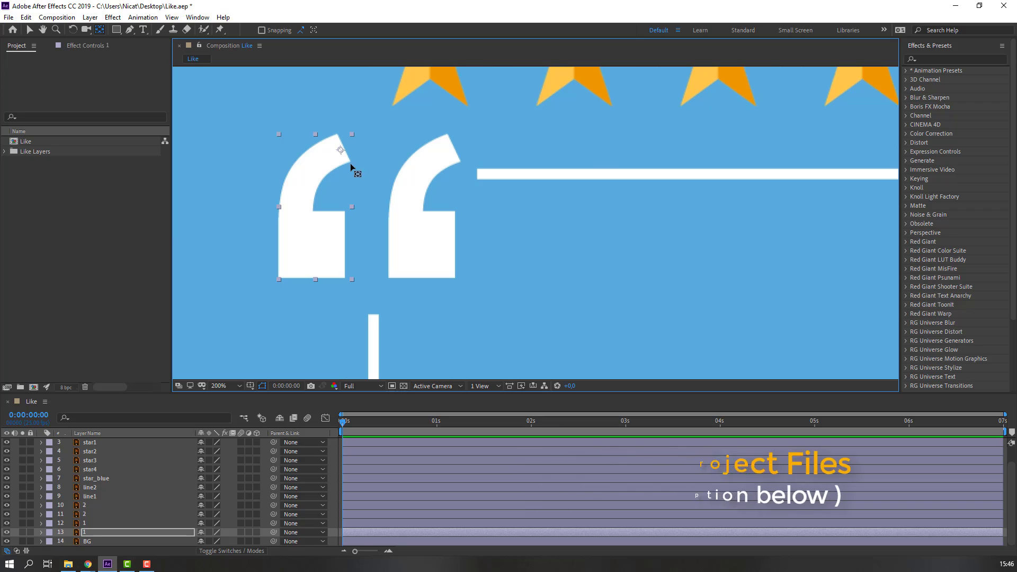
{"action": "key", "text": "v"}
Step: Move the anchor point of the second opening quotation mark (layer 12) to the upper tip of its tail
{"action": "left_click", "coordinate": [417, 184]}
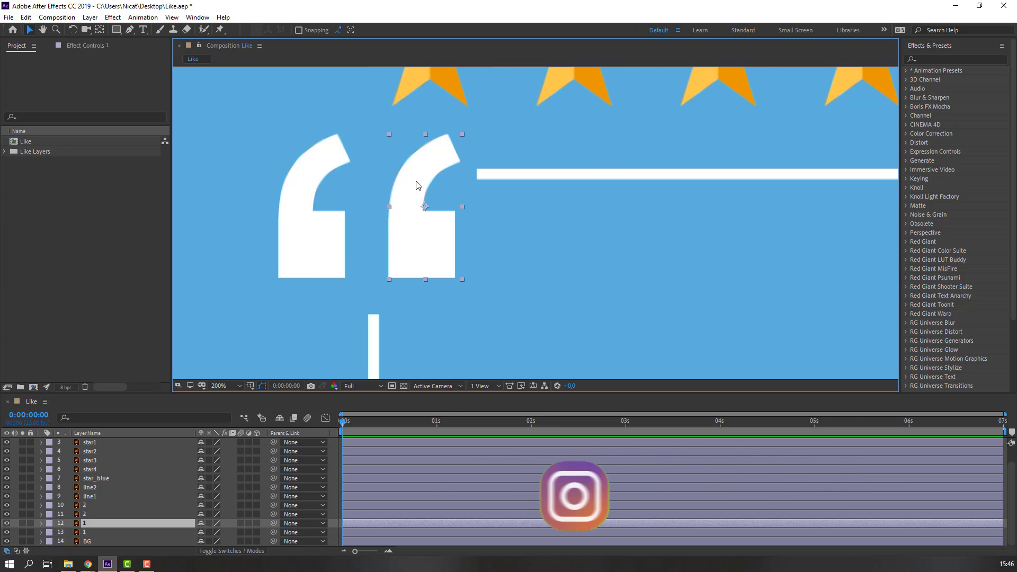
{"action": "key", "text": "y"}
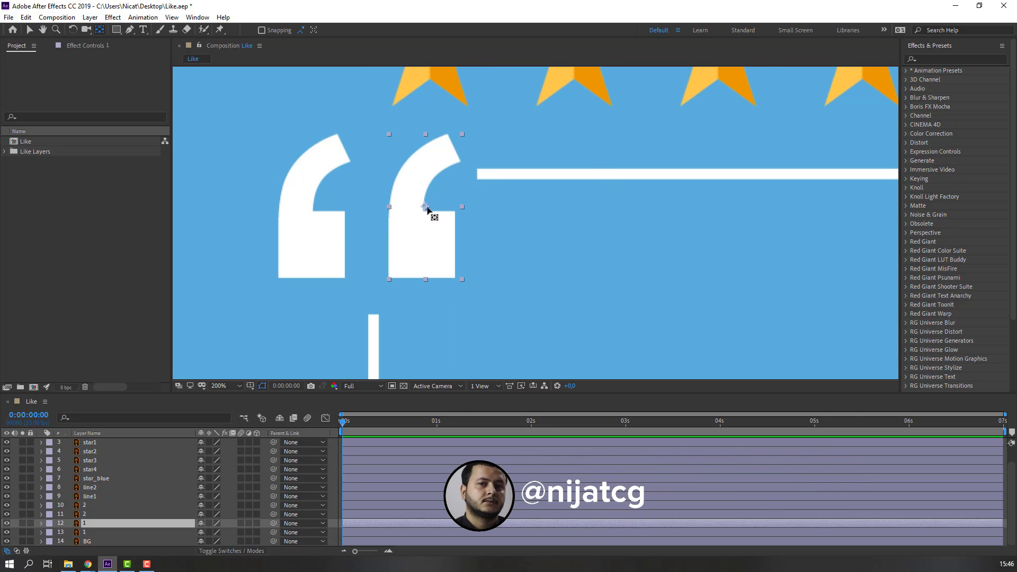
{"action": "left_click_drag", "start_coordinate": [424, 207], "coordinate": [444, 150]}
{"action": "left_click", "coordinate": [32, 32]}
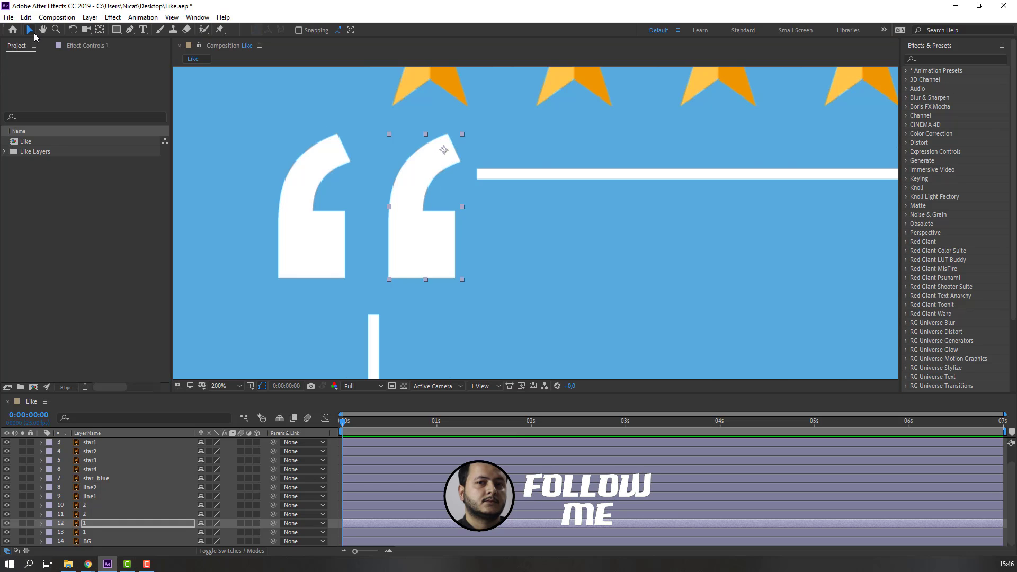
Step: Move the anchor point of the rightmost closing quotation mark (layer 11) to the upper-left corner of its square head
{"action": "key", "text": "h"}
{"action": "left_click_drag", "start_coordinate": [732, 261], "coordinate": [535, 281]}
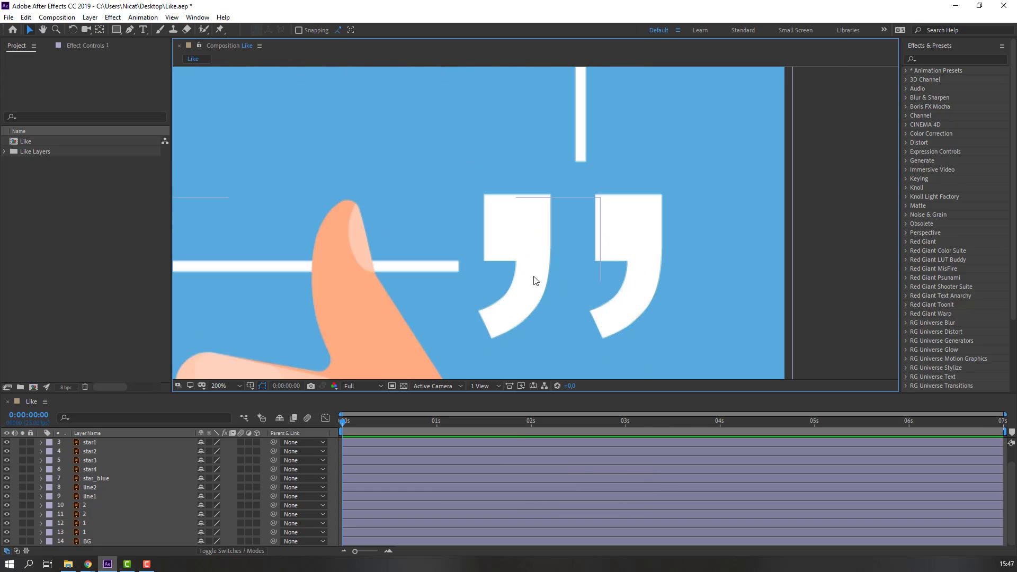
{"action": "left_click", "coordinate": [597, 197]}
{"action": "scroll", "coordinate": [491, 217], "scroll_direction": "down", "scroll_amount": 4}
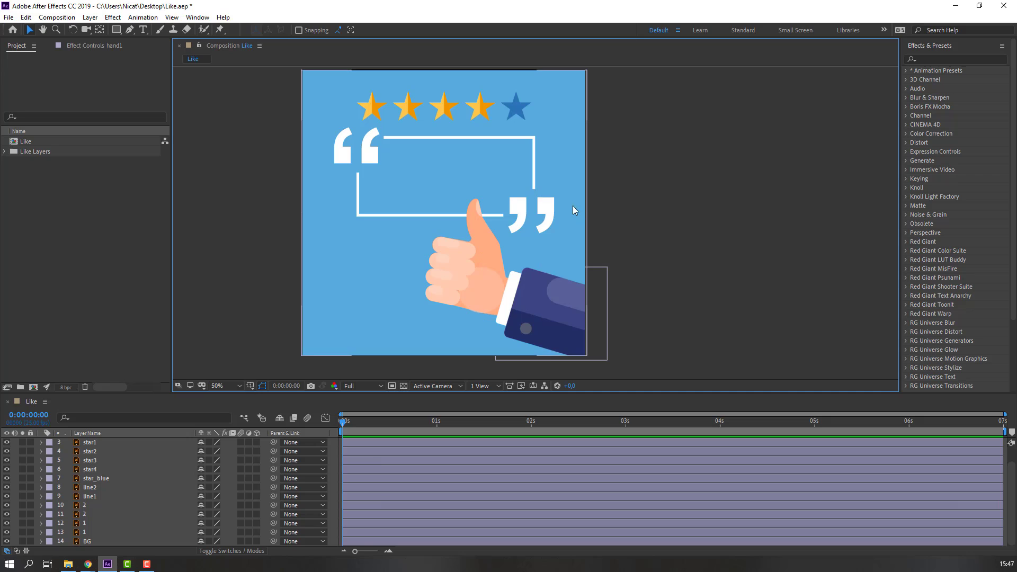
{"action": "left_click", "coordinate": [548, 212]}
{"action": "scroll", "coordinate": [583, 210], "scroll_direction": "up", "scroll_amount": 4}
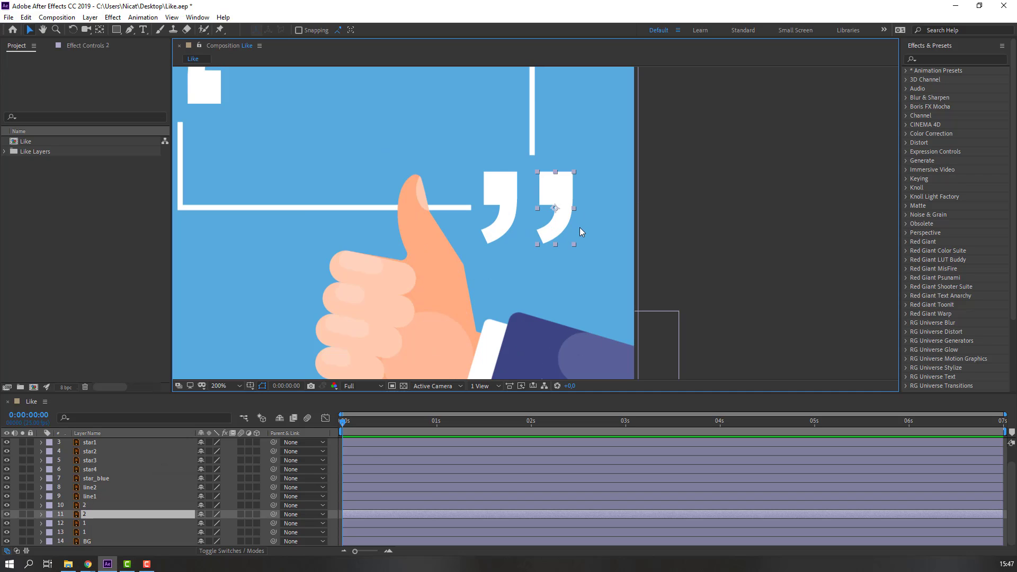
{"action": "scroll", "coordinate": [580, 228], "scroll_direction": "up", "scroll_amount": 2}
{"action": "left_click", "coordinate": [98, 30]}
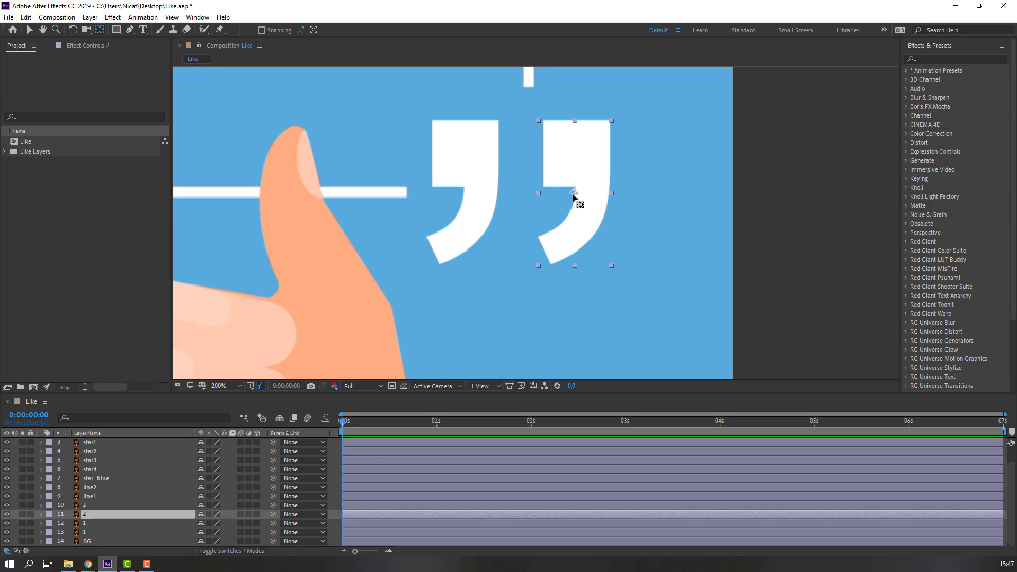
{"action": "left_click_drag", "start_coordinate": [574, 194], "coordinate": [552, 130]}
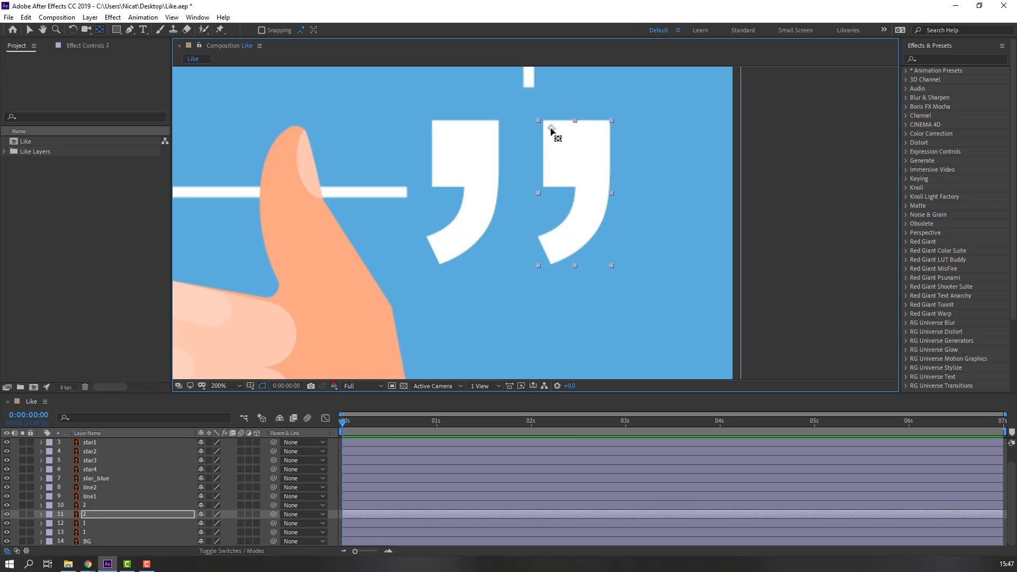
{"action": "scroll", "coordinate": [551, 130], "scroll_direction": "down", "scroll_amount": 5}
{"action": "scroll", "coordinate": [541, 147], "scroll_direction": "up", "scroll_amount": 2}
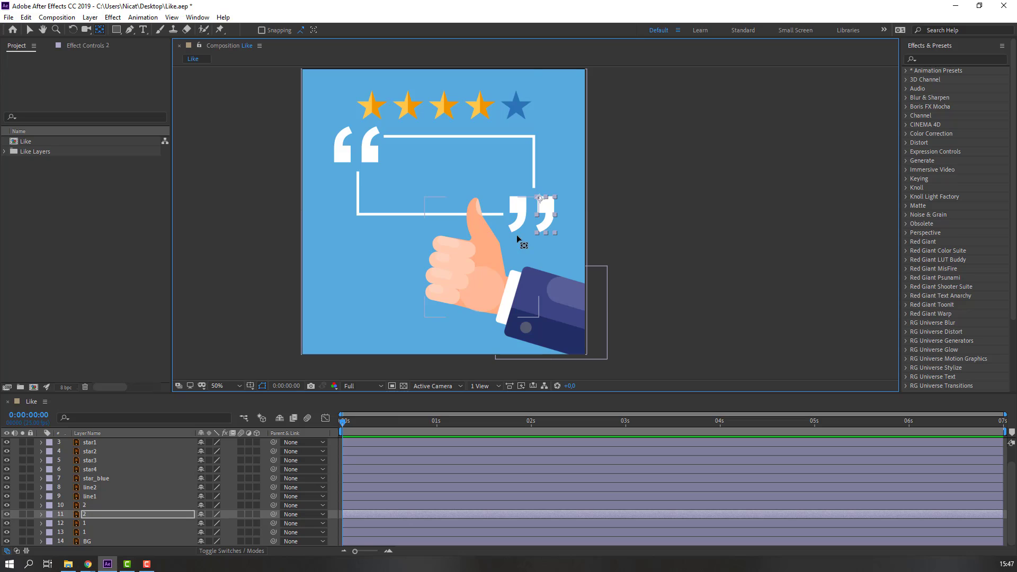
{"action": "scroll", "coordinate": [517, 237], "scroll_direction": "up", "scroll_amount": 2}
{"action": "left_click", "coordinate": [30, 30]}
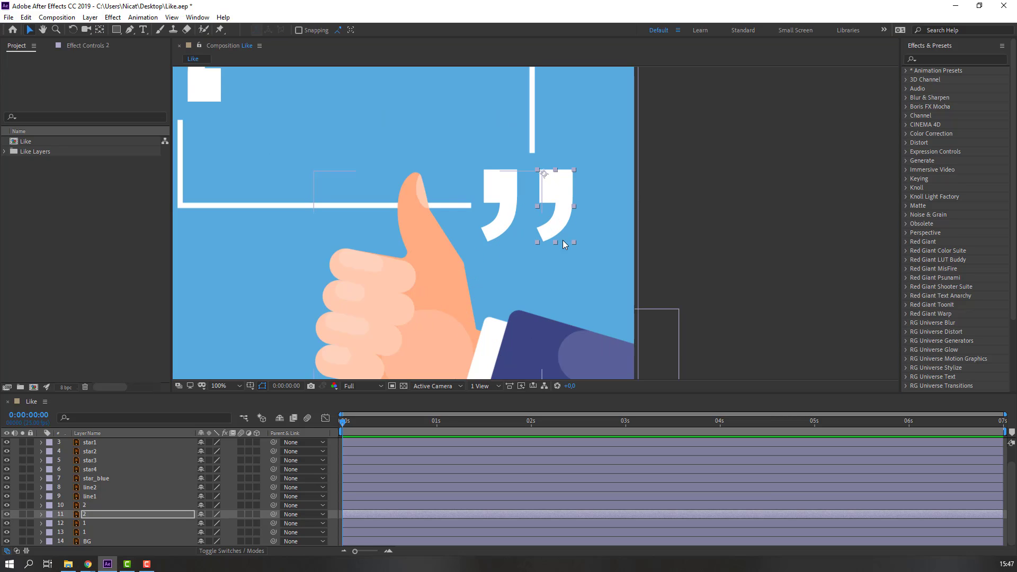
Step: Move the anchor point of the left closing quotation mark (layer 10) to the top middle of its square head
{"action": "left_click", "coordinate": [511, 198]}
{"action": "left_click", "coordinate": [95, 506]}
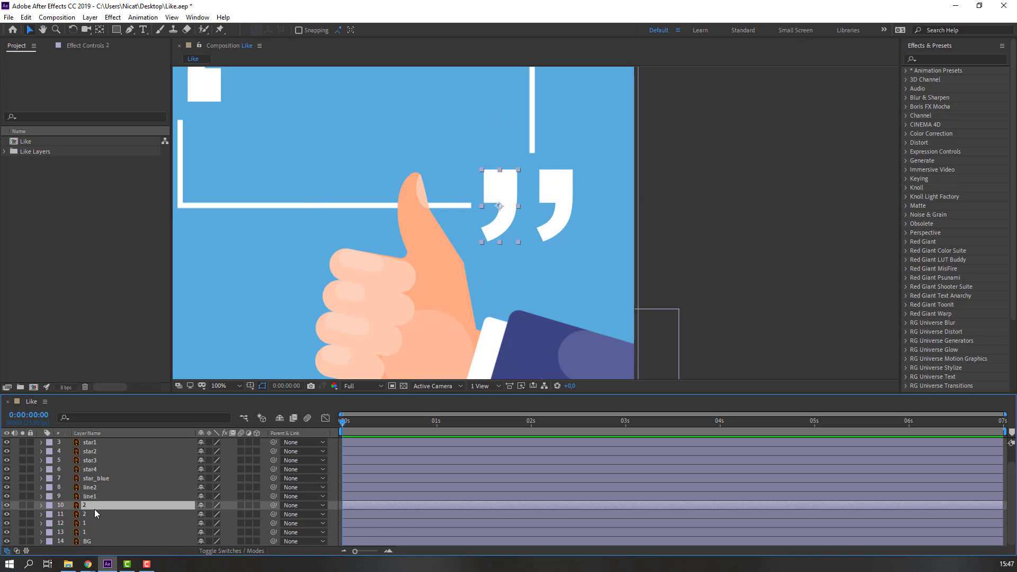
{"action": "left_click", "coordinate": [98, 30]}
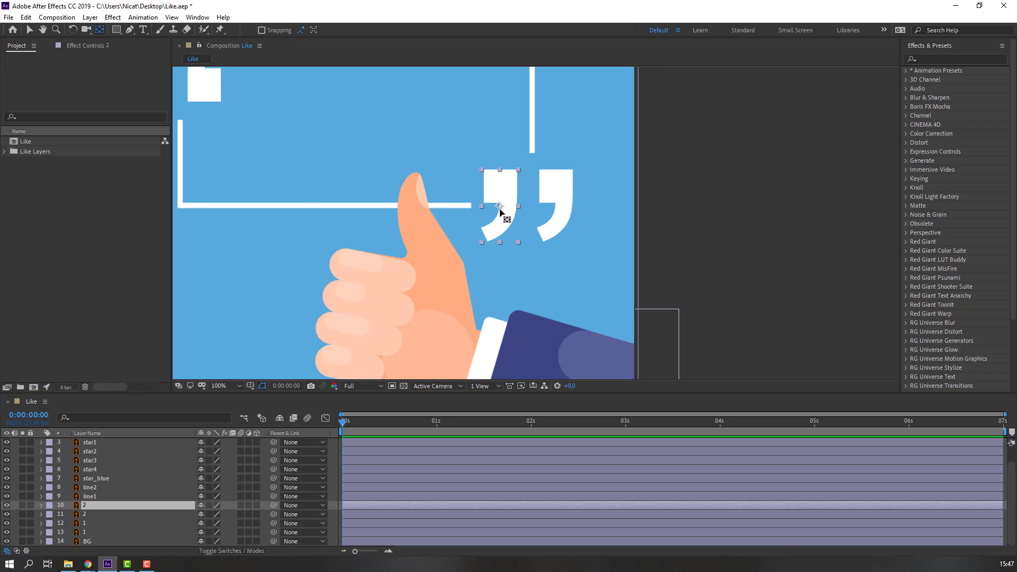
{"action": "left_click_drag", "start_coordinate": [499, 210], "coordinate": [501, 178]}
{"action": "left_click", "coordinate": [30, 31]}
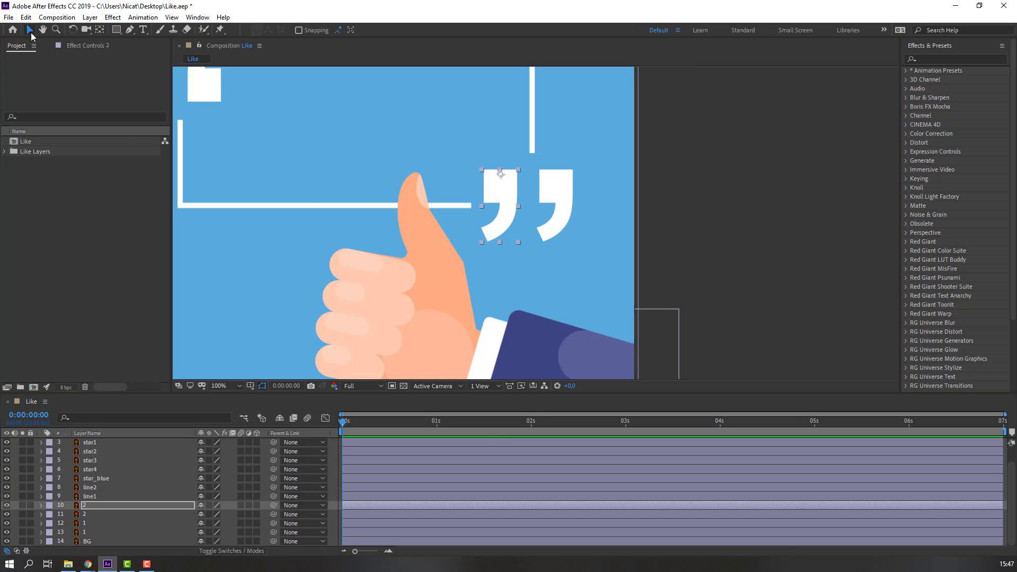
{"action": "left_click", "coordinate": [627, 230]}
Step: Solo the hand1 layer, move its anchor point to the wrist, and turn solo off again
{"action": "scroll", "coordinate": [627, 230], "scroll_direction": "down", "scroll_amount": 2}
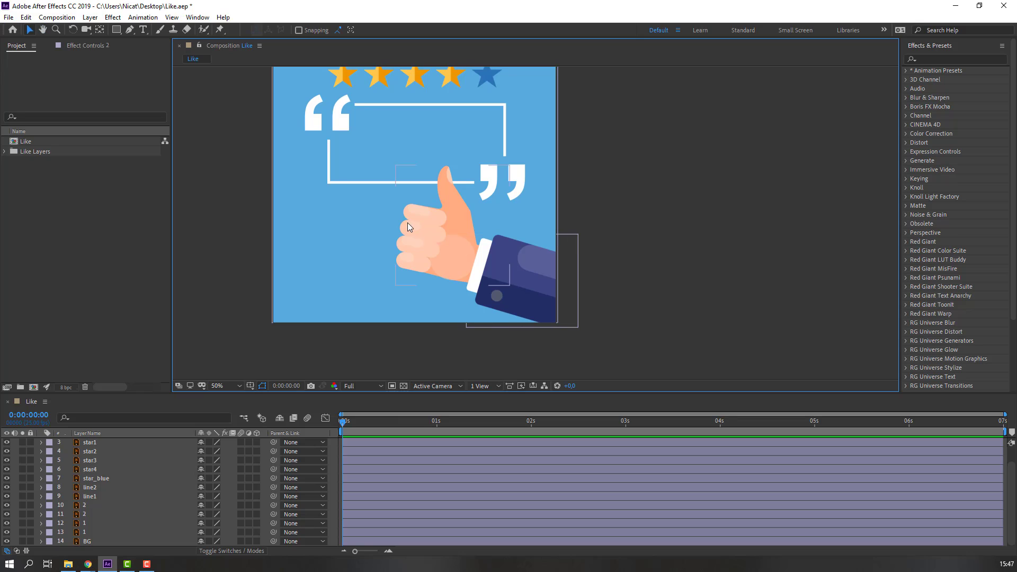
{"action": "scroll", "coordinate": [132, 501], "scroll_direction": "up", "scroll_amount": 1}
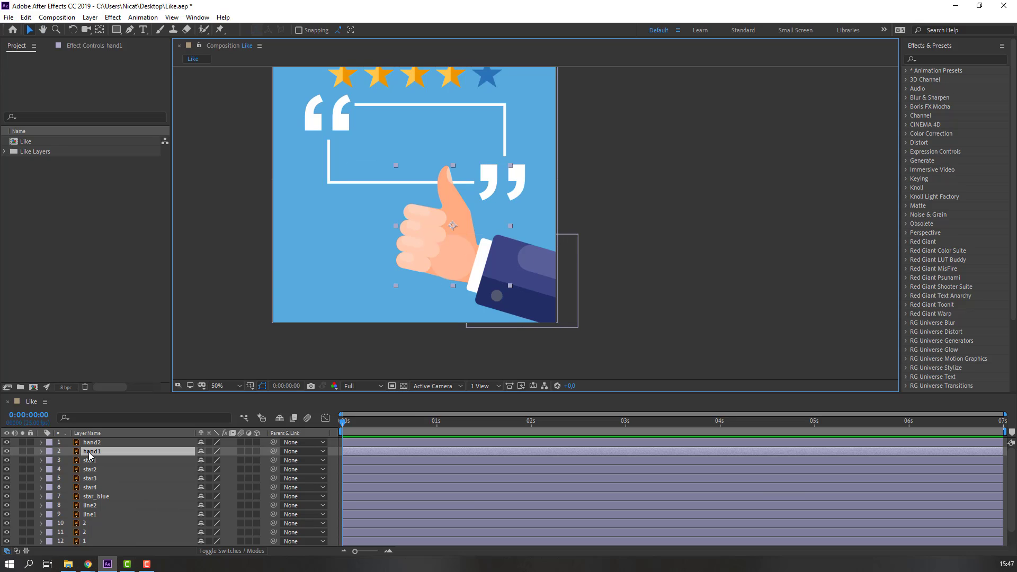
{"action": "left_click", "coordinate": [22, 451]}
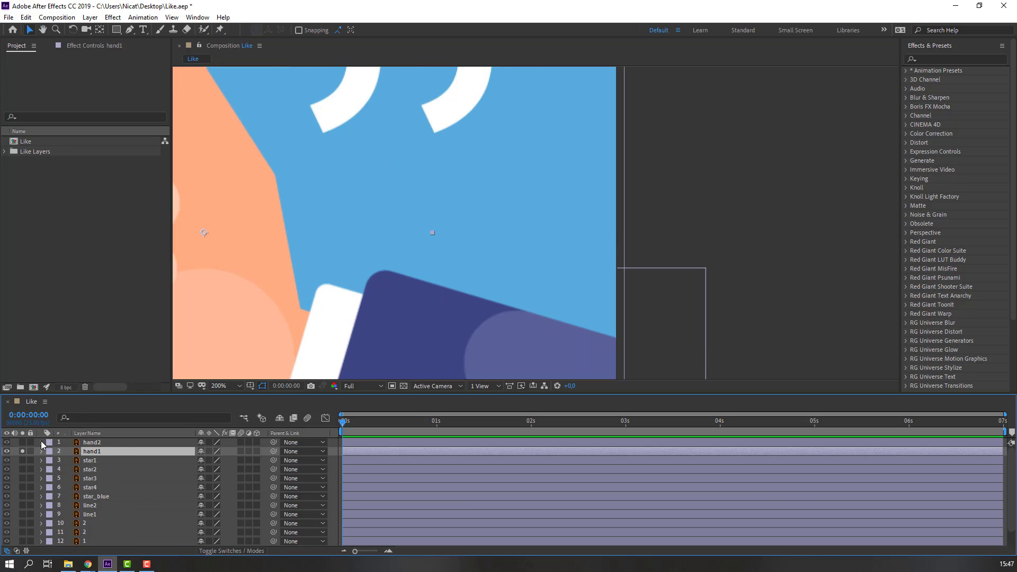
{"action": "scroll", "coordinate": [383, 290], "scroll_direction": "up", "scroll_amount": 2}
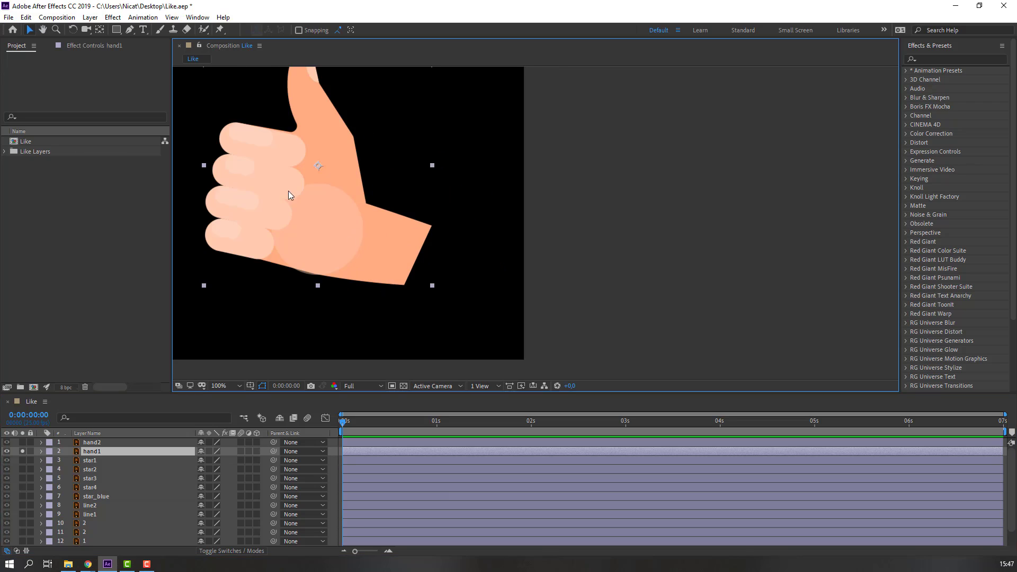
{"action": "left_click", "coordinate": [99, 30]}
{"action": "left_click_drag", "start_coordinate": [317, 169], "coordinate": [395, 249]}
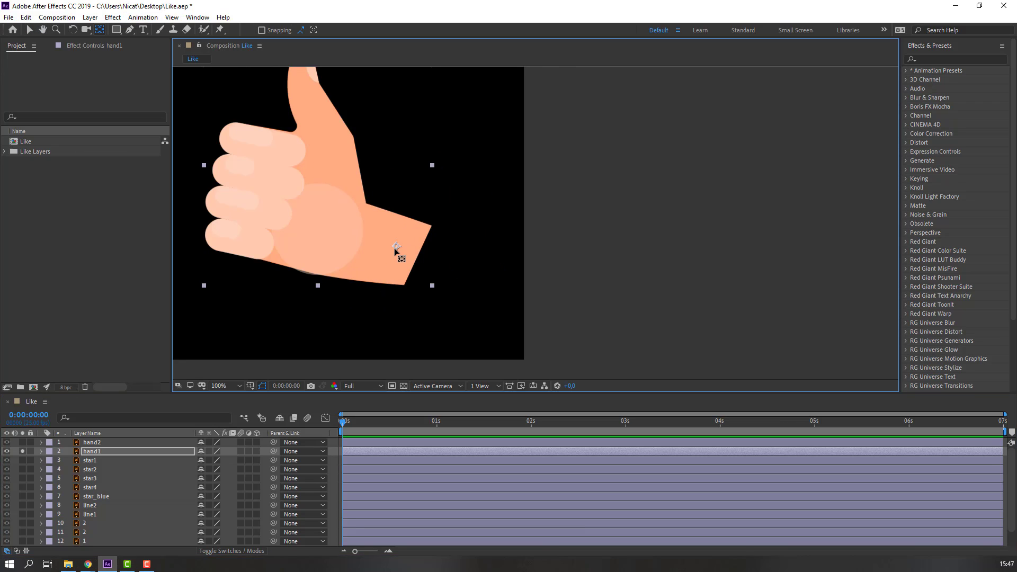
{"action": "left_click", "coordinate": [30, 29]}
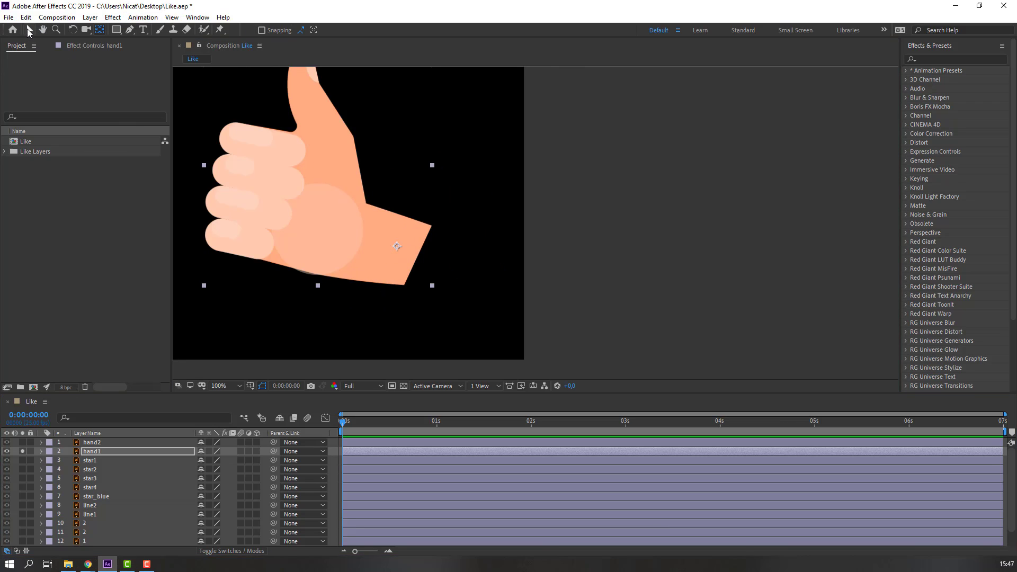
{"action": "left_click", "coordinate": [22, 452]}
Step: Solo the hand2 sleeve layer, move its anchor point toward the composition's right edge, and turn solo off
{"action": "key", "text": "ctrl+Up"}
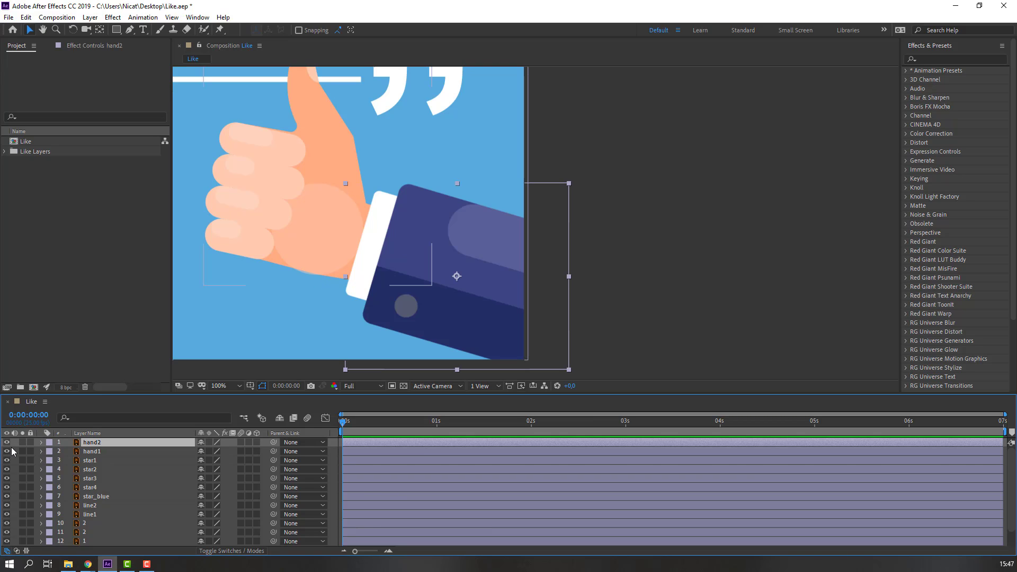
{"action": "left_click", "coordinate": [22, 442]}
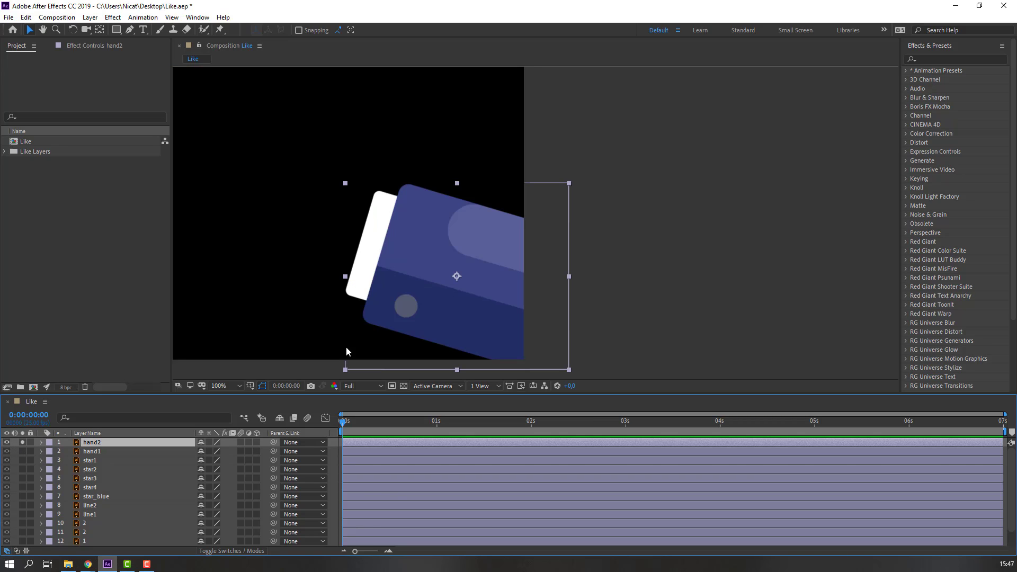
{"action": "left_click", "coordinate": [99, 29]}
{"action": "left_click_drag", "start_coordinate": [459, 278], "coordinate": [517, 297]}
{"action": "left_click", "coordinate": [29, 29]}
{"action": "scroll", "coordinate": [386, 201], "scroll_direction": "down", "scroll_amount": 2}
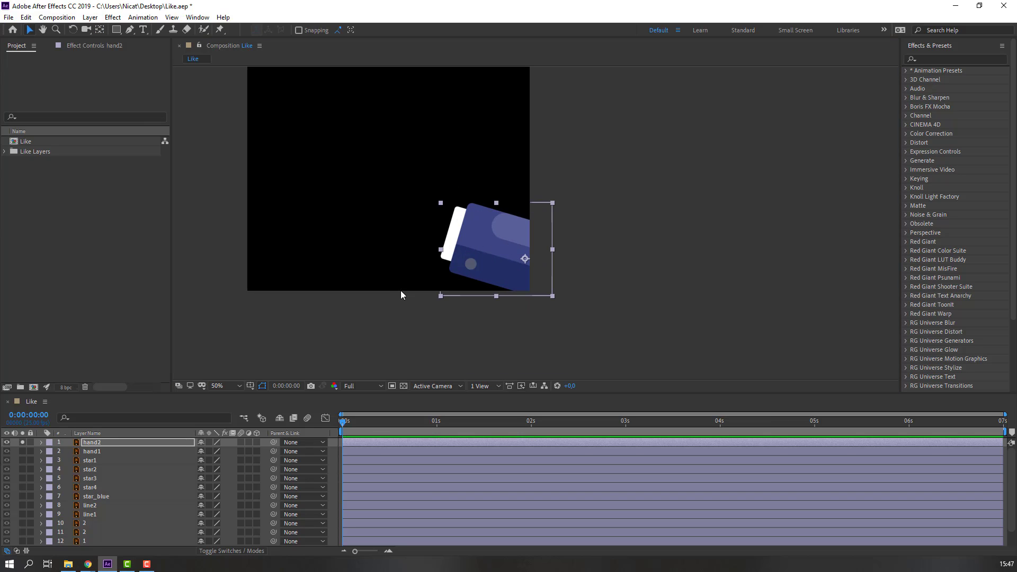
{"action": "left_click", "coordinate": [23, 442]}
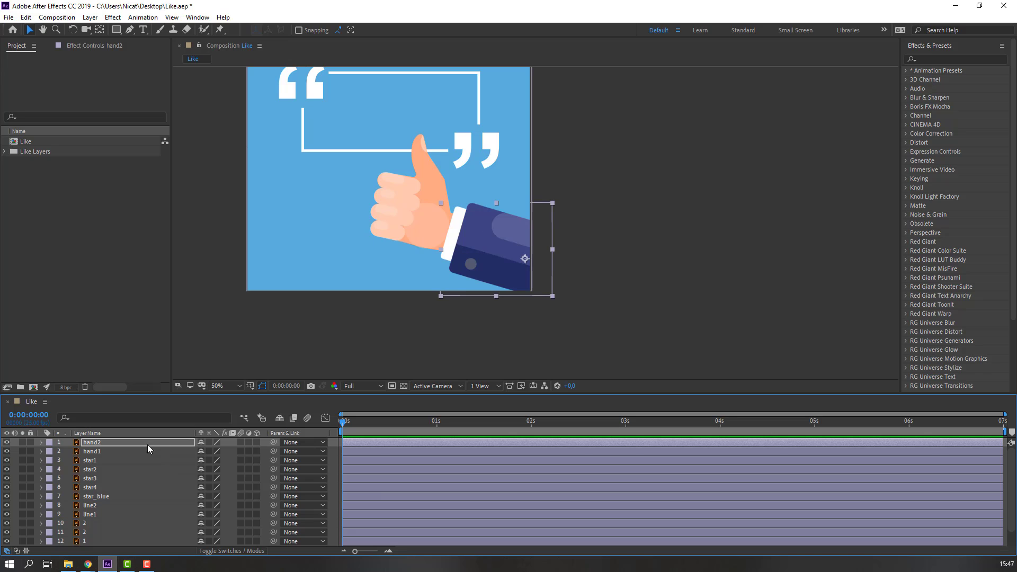
Step: Pre-compose the hand1 and hand2 layers into a new composition named HAND
{"action": "left_click", "coordinate": [98, 451]}
{"action": "left_click", "coordinate": [98, 443], "text": "shift"}
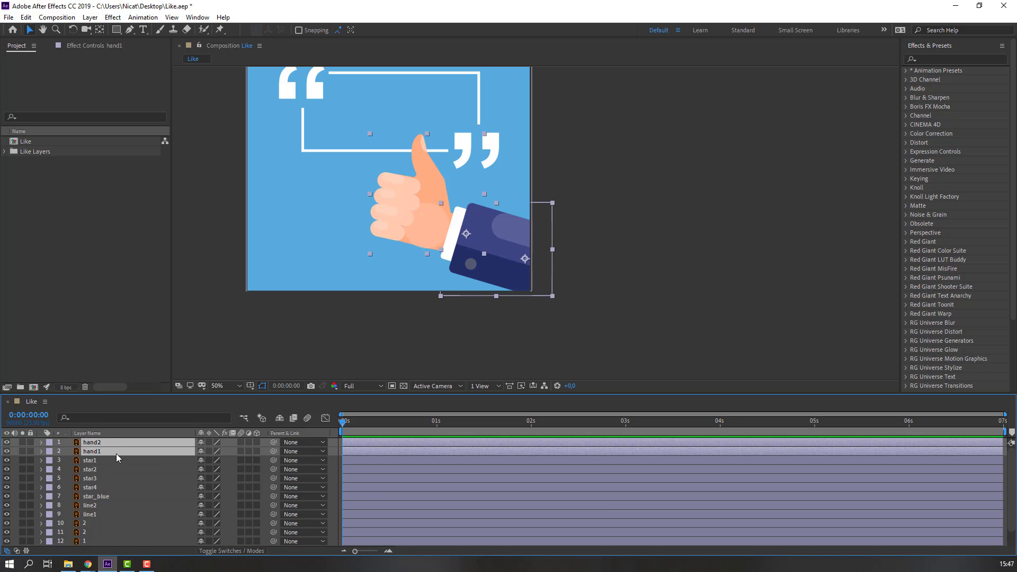
{"action": "right_click", "coordinate": [96, 452]}
{"action": "left_click", "coordinate": [123, 405]}
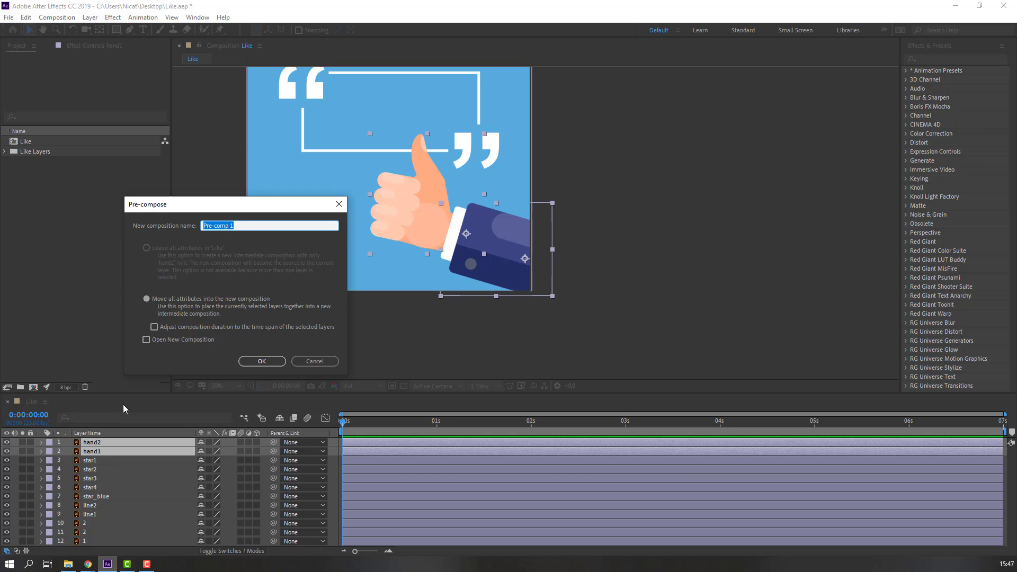
{"action": "left_click", "coordinate": [276, 362]}
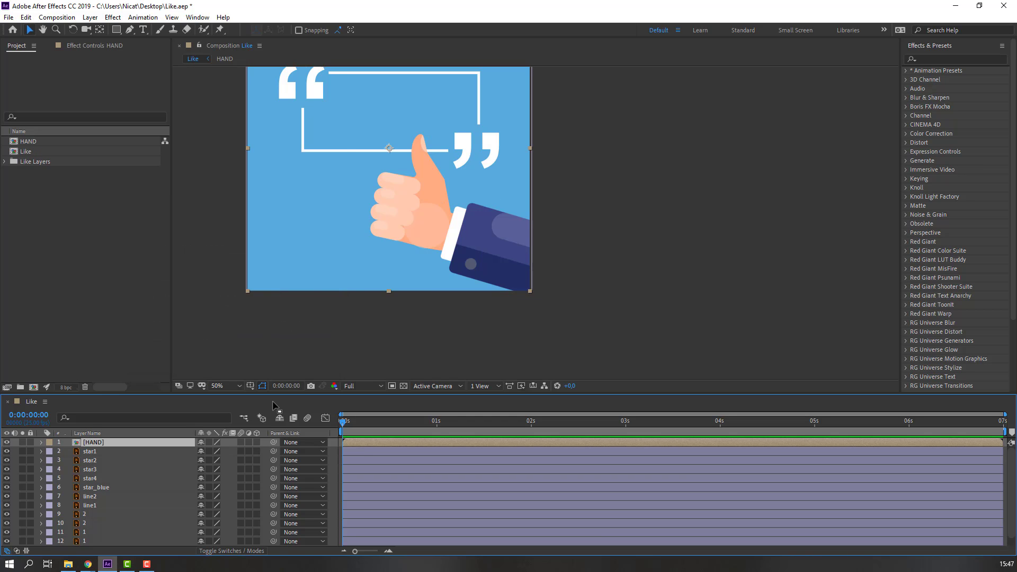
Step: Open the HAND composition and parent the hand1 layer to hand2
{"action": "double_click", "coordinate": [98, 444]}
{"action": "left_click_drag", "start_coordinate": [559, 326], "coordinate": [479, 304]}
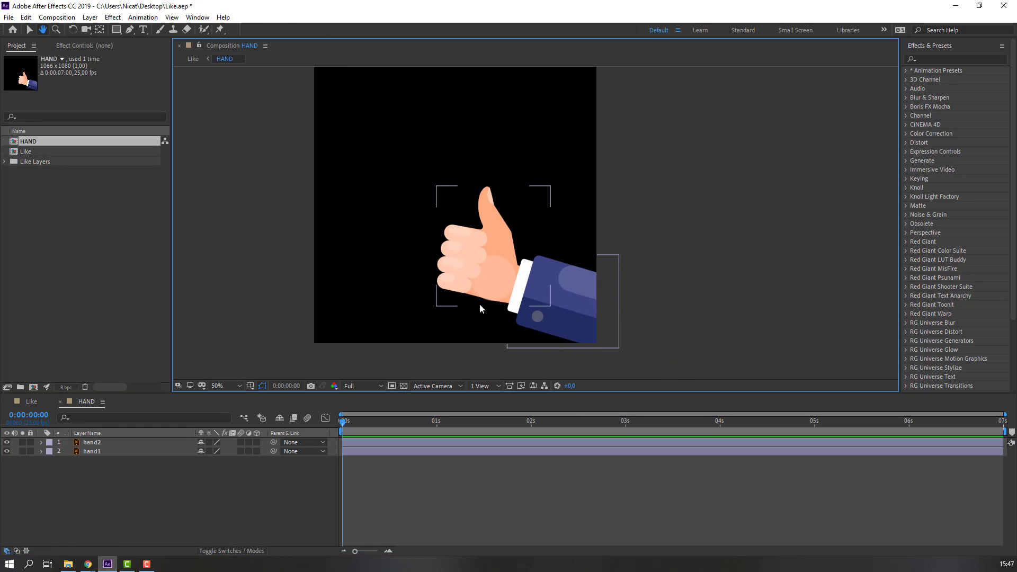
{"action": "left_click", "coordinate": [171, 508]}
{"action": "left_click", "coordinate": [98, 451]}
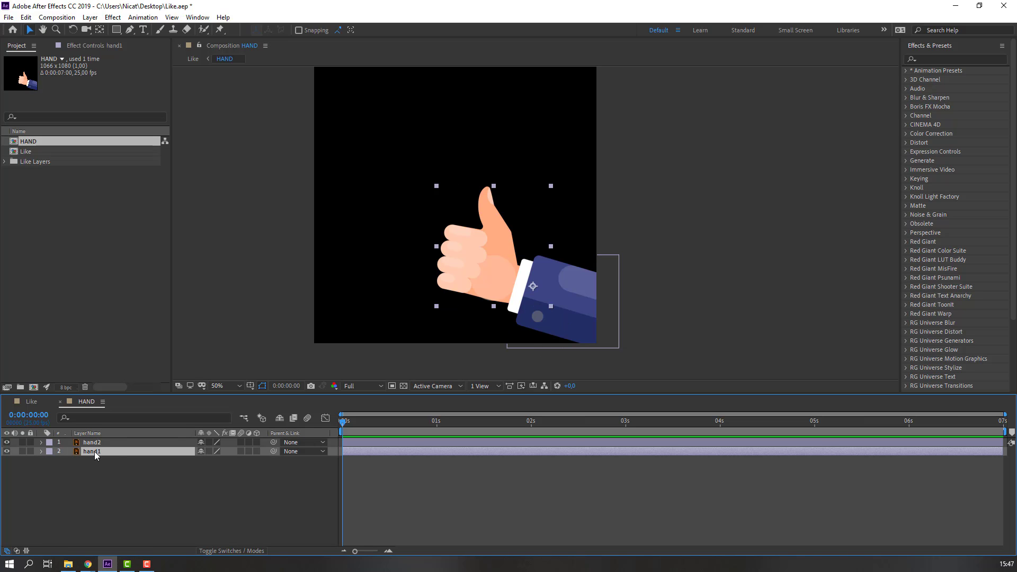
{"action": "left_click_drag", "start_coordinate": [133, 454], "coordinate": [93, 443]}
Step: Set the hand2 layer's rotation to about 48° and nudge the arm slightly down and to the right
{"action": "left_click", "coordinate": [90, 444]}
{"action": "key", "text": "r"}
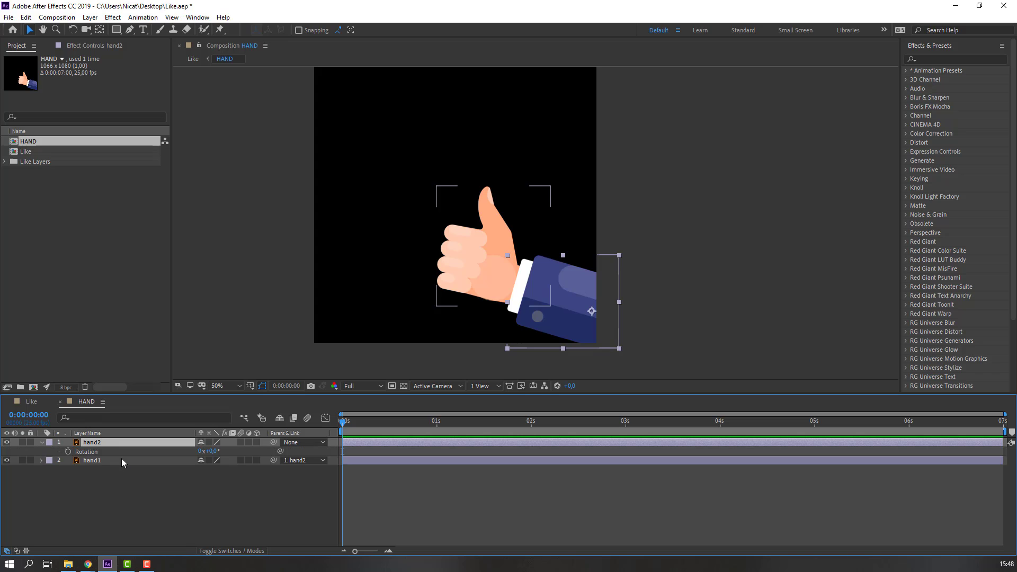
{"action": "left_click_drag", "start_coordinate": [211, 452], "coordinate": [250, 455]}
{"action": "left_click", "coordinate": [582, 295]}
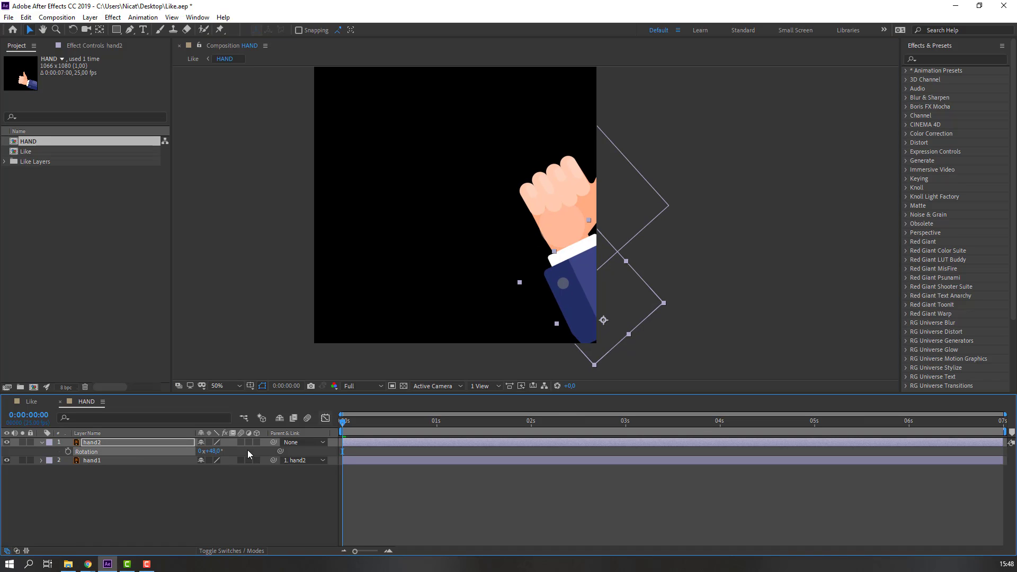
{"action": "left_click_drag", "start_coordinate": [582, 320], "coordinate": [586, 325]}
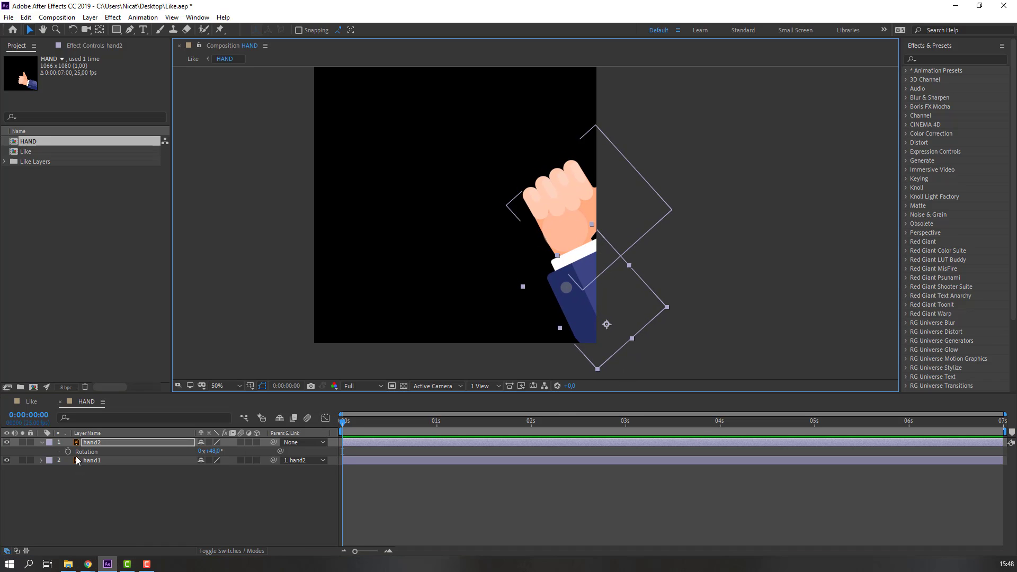
Step: Animate the hand2 layer's rotation with keyframes at the first frame, -15° at frame 10 and about -6° at frame 20
{"action": "left_click", "coordinate": [68, 452]}
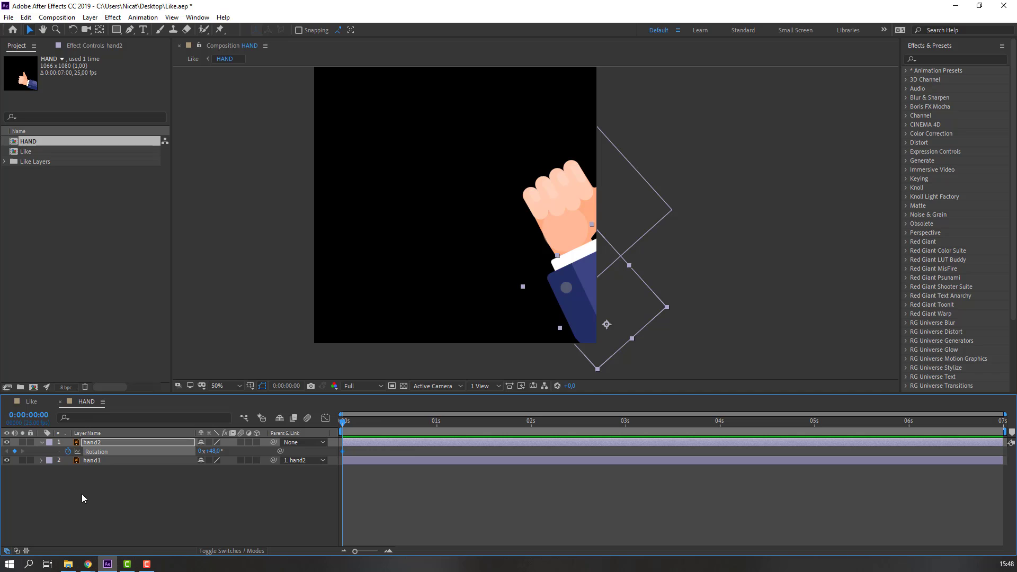
{"action": "key", "text": "shift+Page_Down"}
{"action": "left_click_drag", "start_coordinate": [211, 455], "coordinate": [185, 456]}
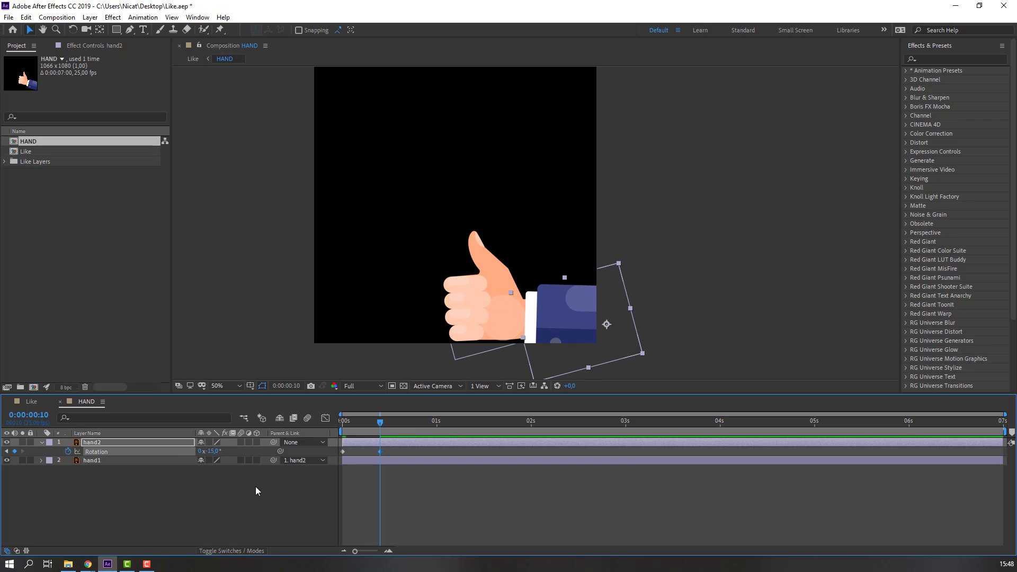
{"action": "key", "text": "shift+Page_Down"}
{"action": "left_click_drag", "start_coordinate": [212, 453], "coordinate": [215, 453]}
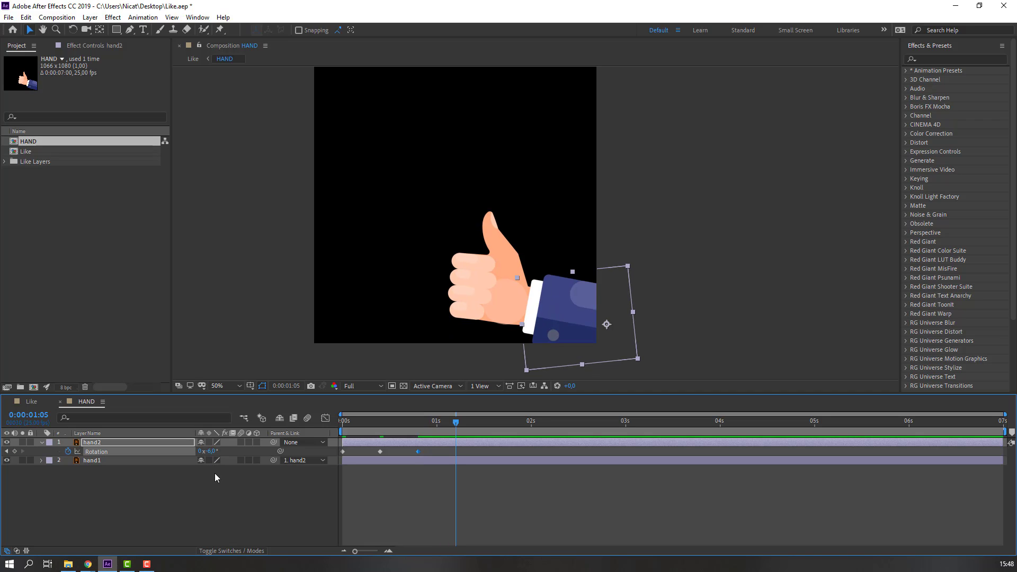
Step: Set the hand2 layer's rotation to 0° at 0:00:01:05 and preview the arm swing
{"action": "type", "text": "0"}
{"action": "key", "text": "Return"}
{"action": "key", "text": "space"}
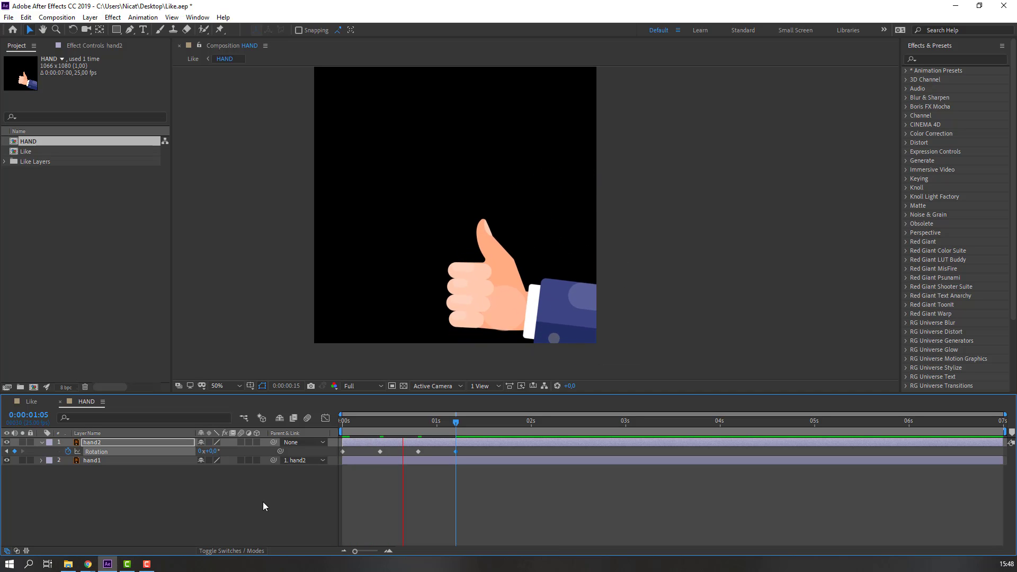
{"action": "key", "text": "space"}
Step: Set the hand2 rotation keyframe at 0:00:01:05 to -13° and preview the animation
{"action": "left_click_drag", "start_coordinate": [370, 424], "coordinate": [456, 427]}
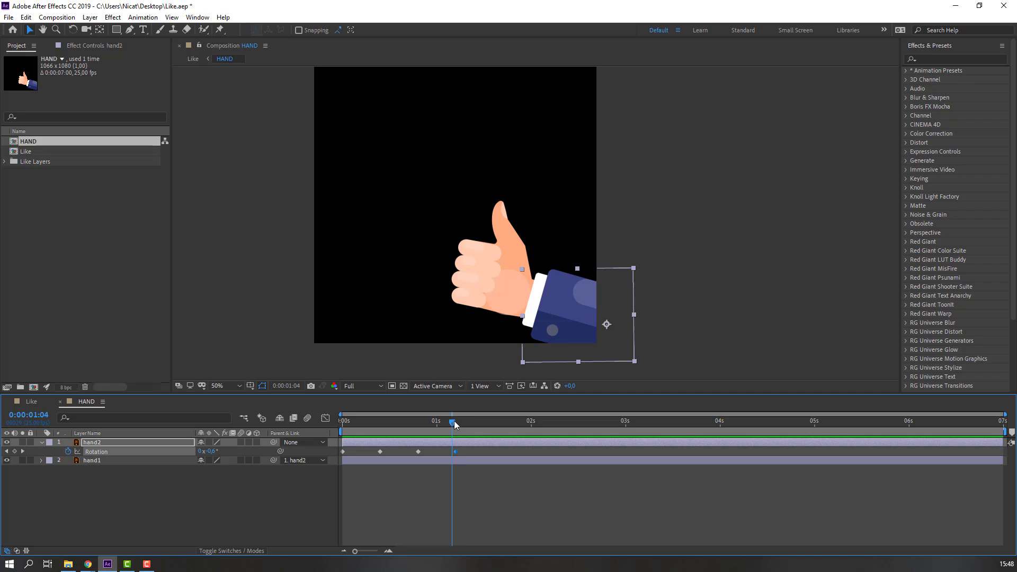
{"action": "left_click_drag", "start_coordinate": [212, 451], "coordinate": [209, 451]}
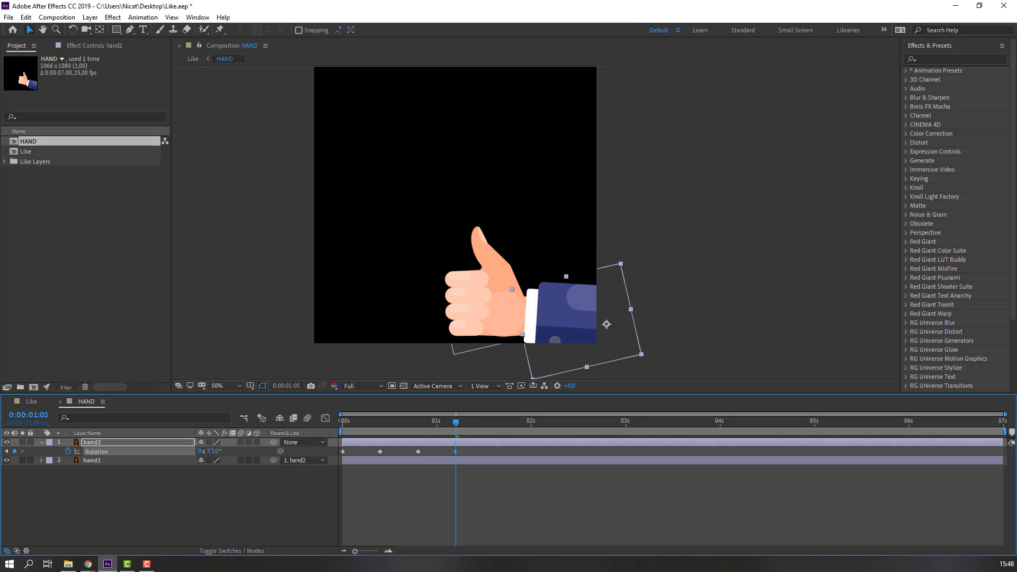
{"action": "key", "text": "space"}
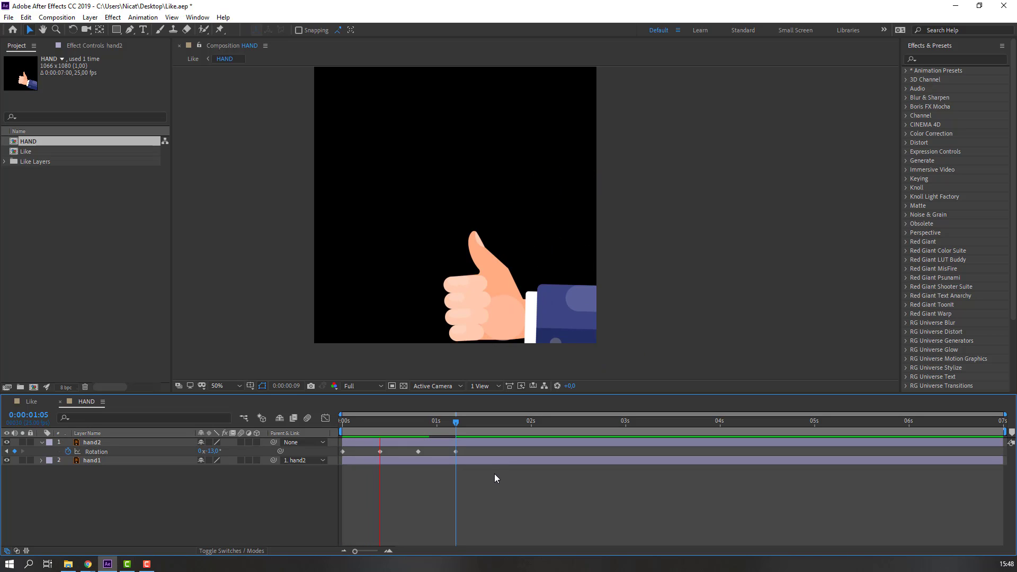
{"action": "key", "text": "space"}
Step: Apply Easy Ease to all four hand2 rotation keyframes and preview the eased swing
{"action": "left_click_drag", "start_coordinate": [474, 450], "coordinate": [341, 455]}
{"action": "right_click", "coordinate": [342, 453]}
{"action": "mouse_move", "coordinate": [440, 447]}
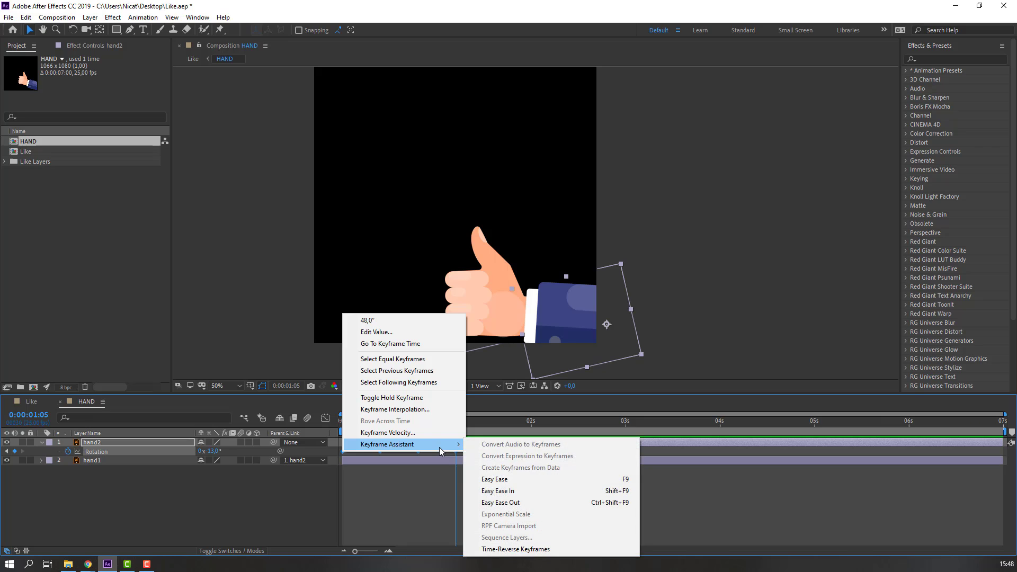
{"action": "left_click", "coordinate": [513, 480]}
{"action": "key", "text": "space"}
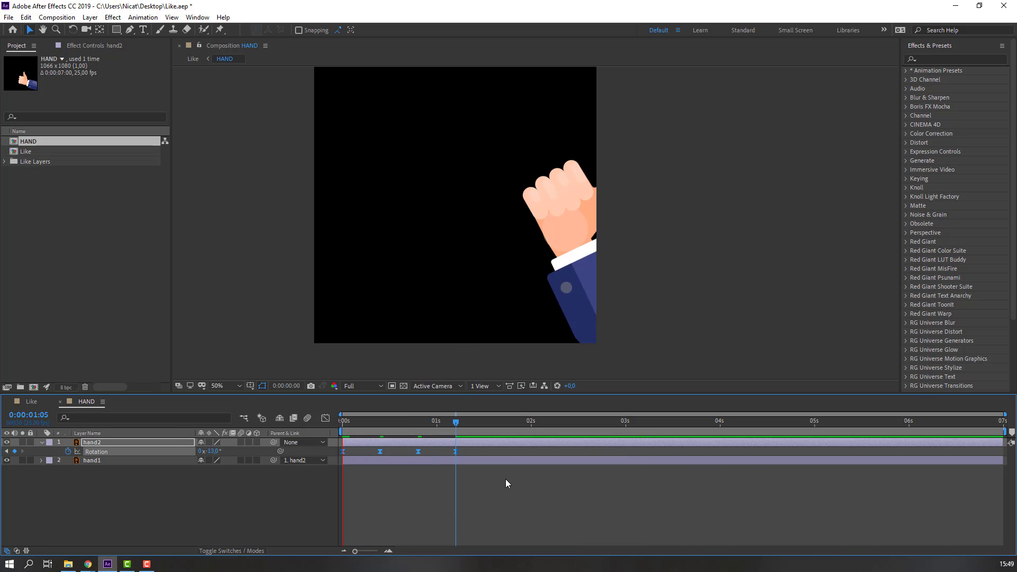
{"action": "key", "text": "space"}
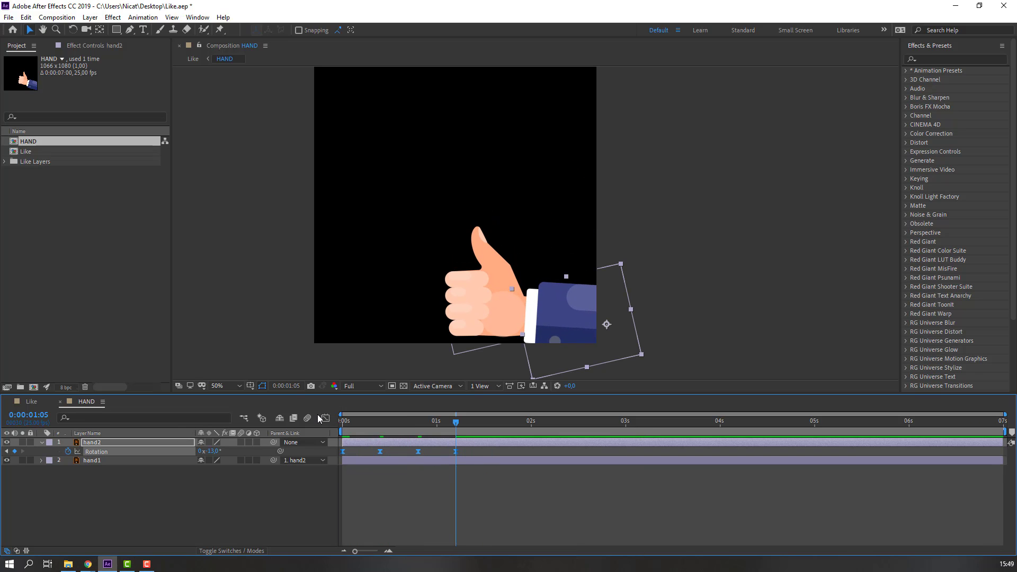
Step: In the Graph Editor, reshape the rotation speed curve between the first two keyframes so it peaks closer to the second, and preview it
{"action": "left_click", "coordinate": [325, 419]}
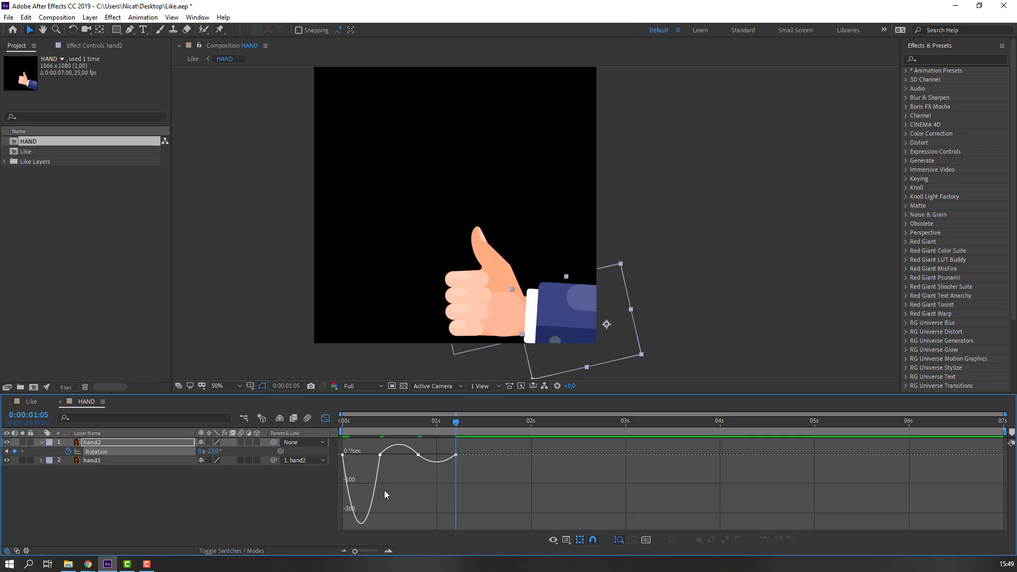
{"action": "left_click", "coordinate": [316, 452]}
{"action": "left_click_drag", "start_coordinate": [351, 455], "coordinate": [356, 453]}
{"action": "key", "text": "space"}
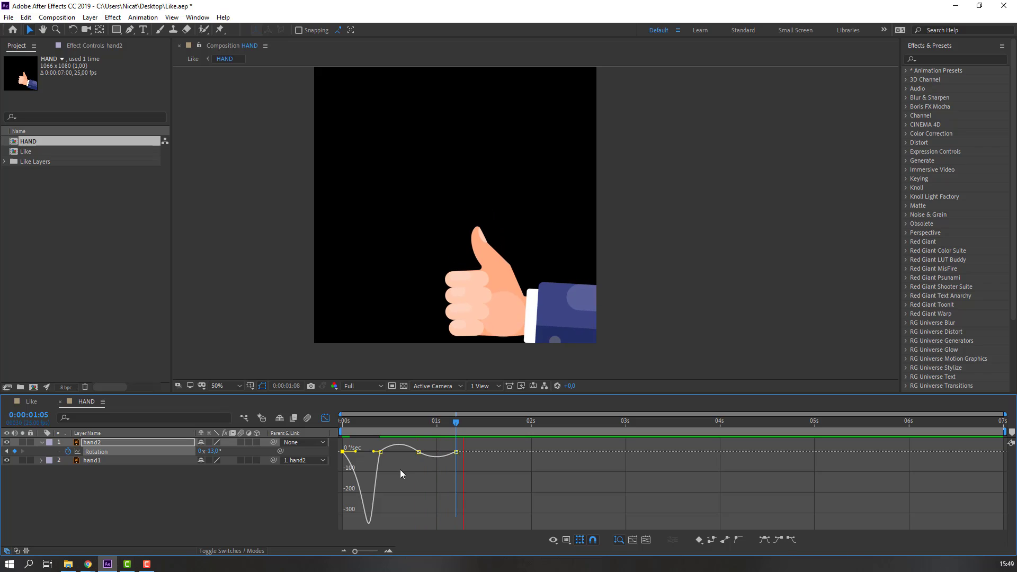
{"action": "key", "text": "space"}
Step: Adjust the speed handles between the last two rotation keyframes, shortening the final keyframe's incoming ease, and preview the motion
{"action": "mouse_move", "coordinate": [430, 448]}
{"action": "left_mouse_down"}
{"action": "mouse_move", "coordinate": [411, 453]}
{"action": "mouse_move", "coordinate": [429, 452]}
{"action": "left_mouse_up"}
{"action": "left_click", "coordinate": [455, 452]}
{"action": "key", "text": "space"}
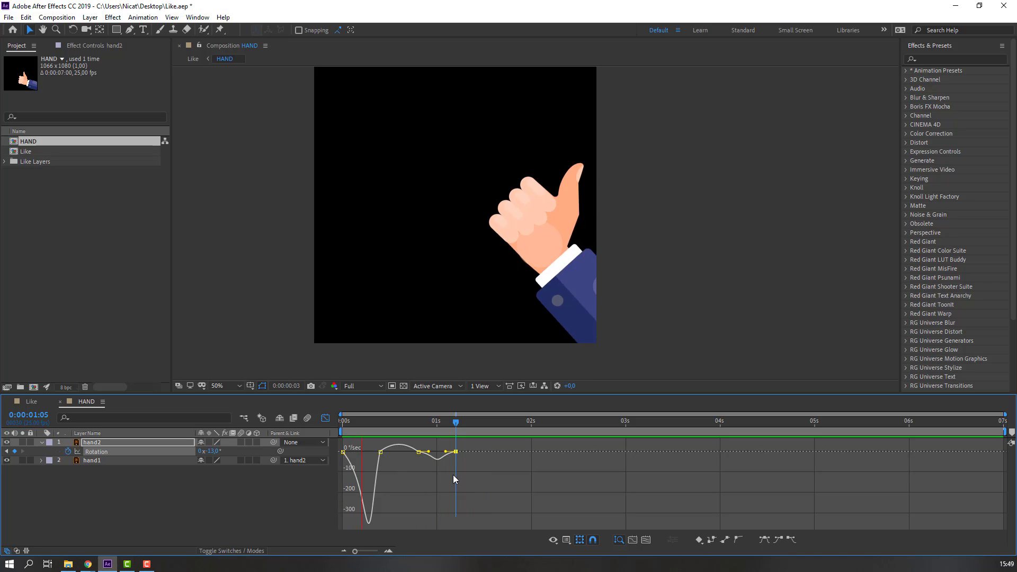
{"action": "key", "text": "space"}
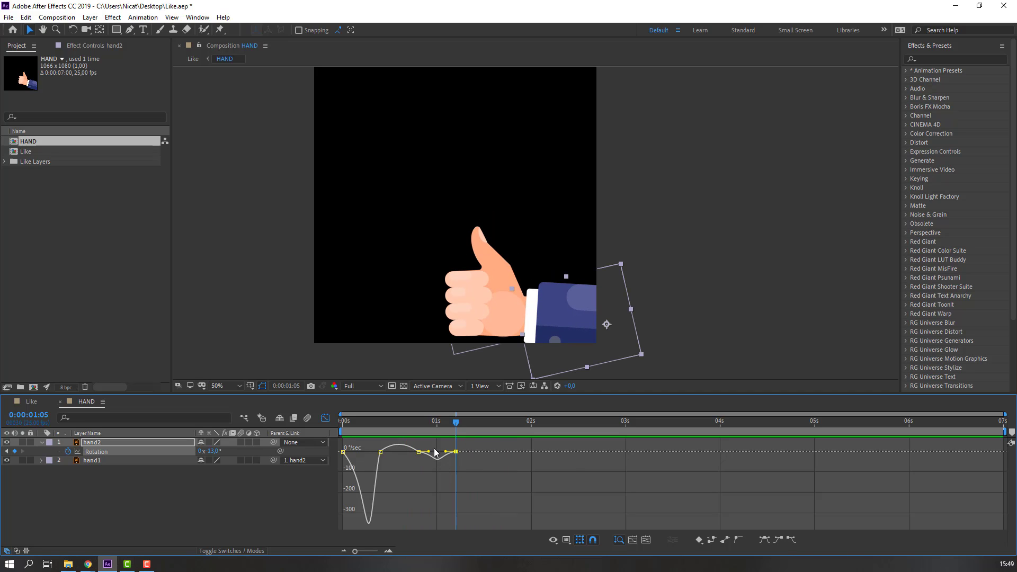
{"action": "left_click_drag", "start_coordinate": [447, 451], "coordinate": [450, 455]}
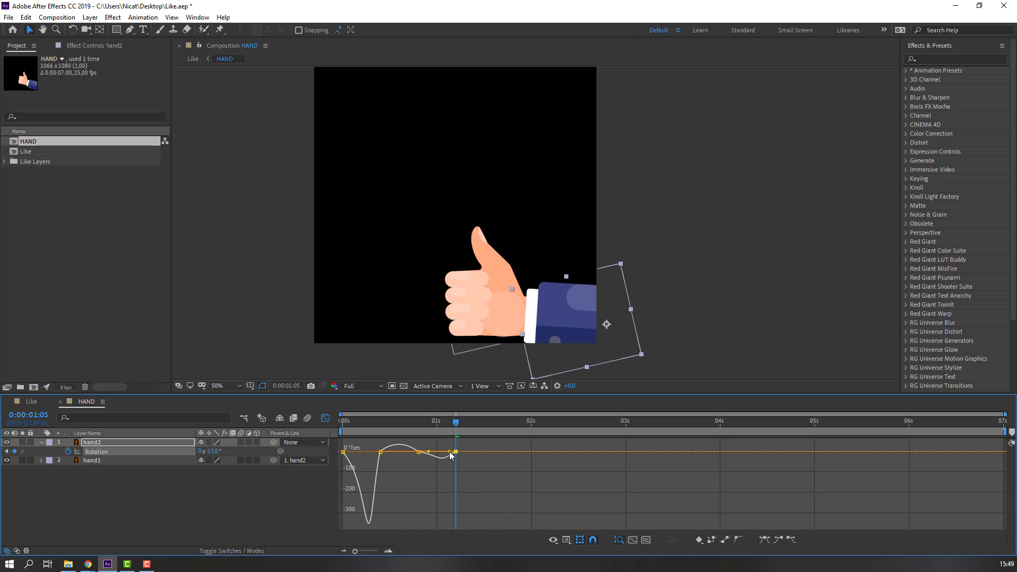
{"action": "key", "text": "space"}
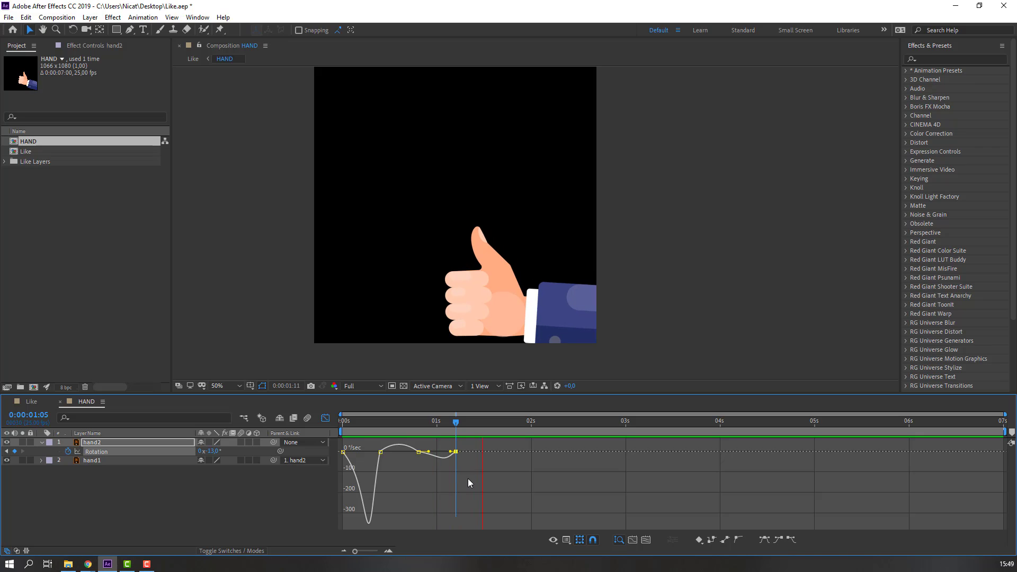
Step: Lengthen the second rotation keyframe's outgoing ease, preview the swing, and close the Graph Editor
{"action": "left_click", "coordinate": [372, 422]}
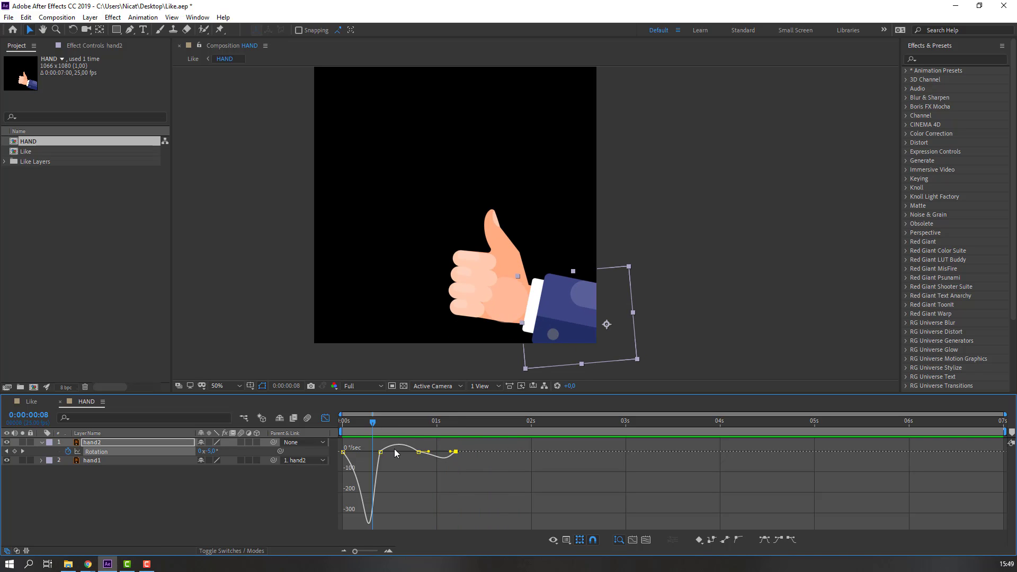
{"action": "left_click", "coordinate": [386, 464]}
{"action": "left_click_drag", "start_coordinate": [387, 452], "coordinate": [391, 453]}
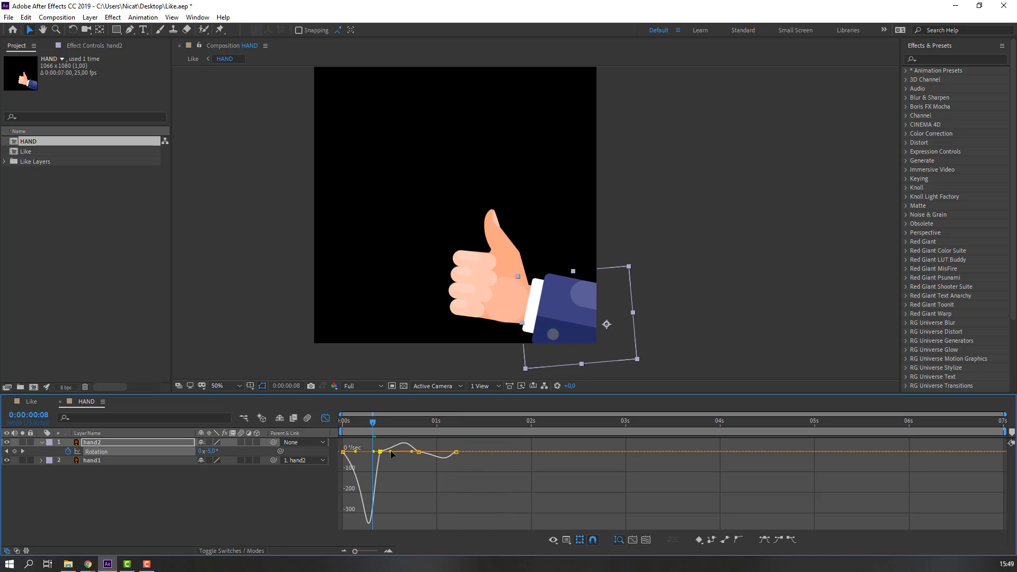
{"action": "key", "text": "space"}
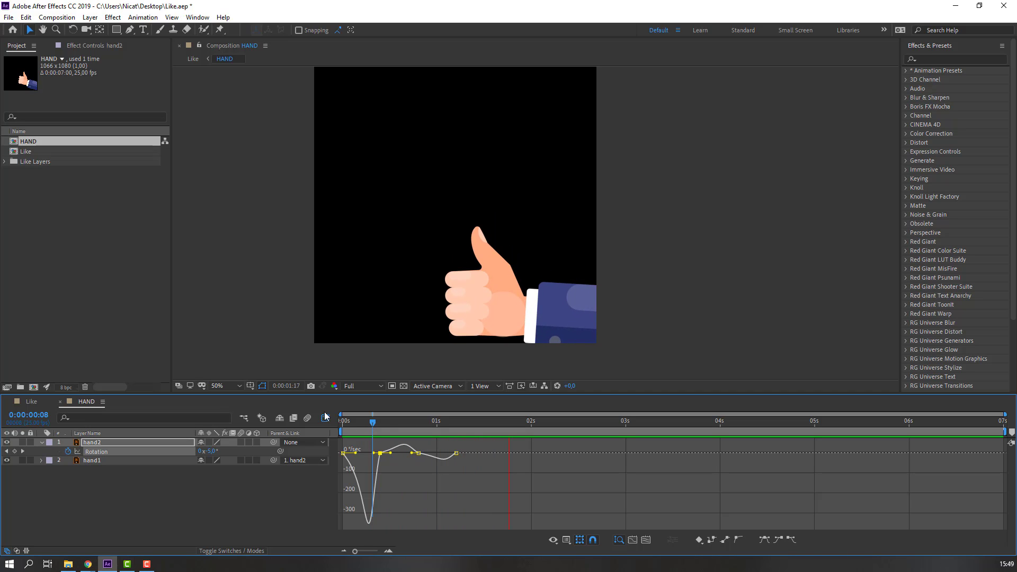
{"action": "left_click", "coordinate": [325, 418]}
{"action": "scroll", "coordinate": [302, 331], "scroll_direction": "down", "scroll_amount": 4}
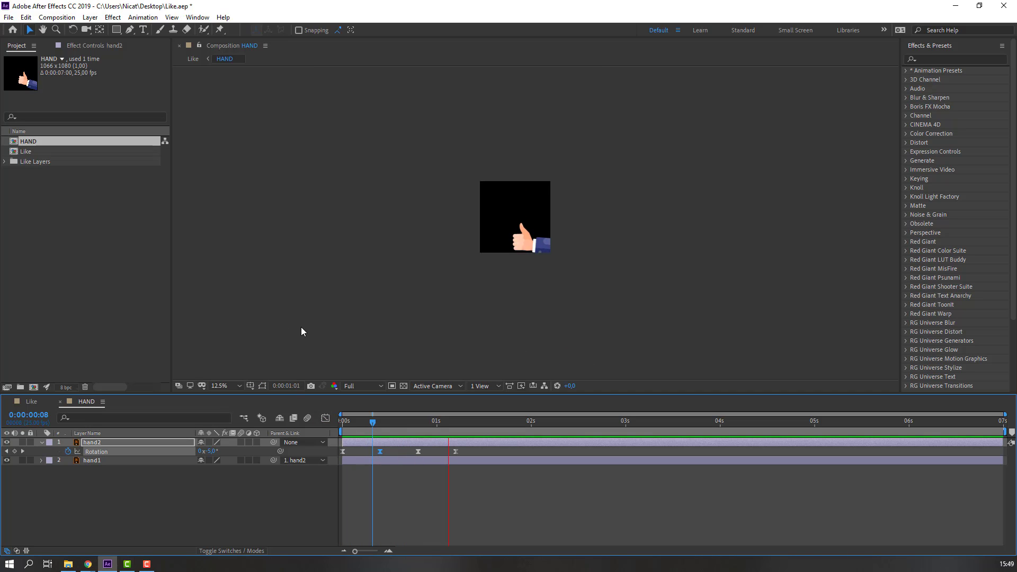
{"action": "key", "text": "period"}
{"action": "key", "text": "period"}
{"action": "key", "text": "period"}
{"action": "key", "text": "period"}
Step: In the Like composition, add a position keyframe to the HAND layer at the first frame with its X position at 827
{"action": "left_click", "coordinate": [365, 422]}
{"action": "left_click", "coordinate": [354, 422]}
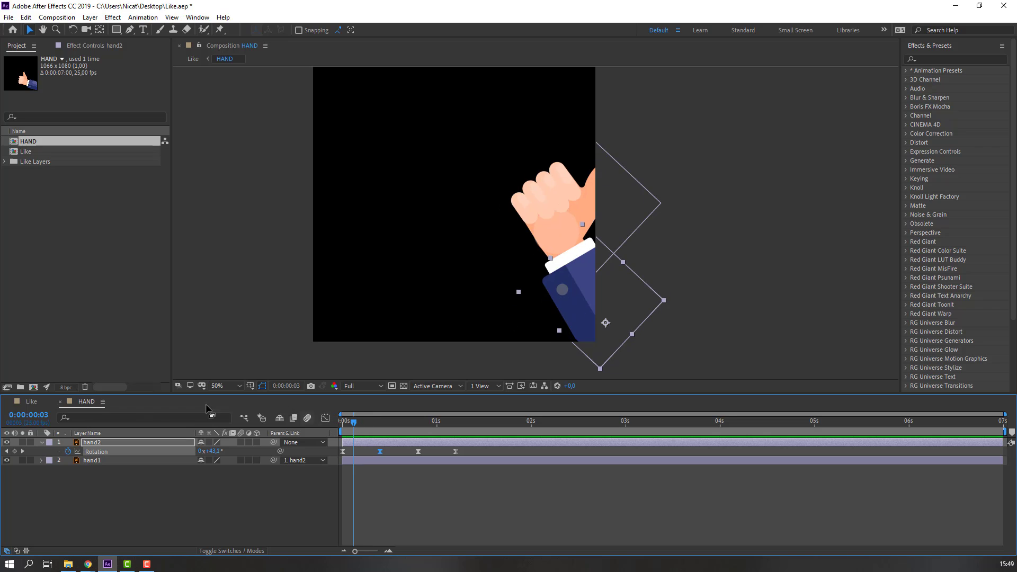
{"action": "left_click", "coordinate": [32, 402]}
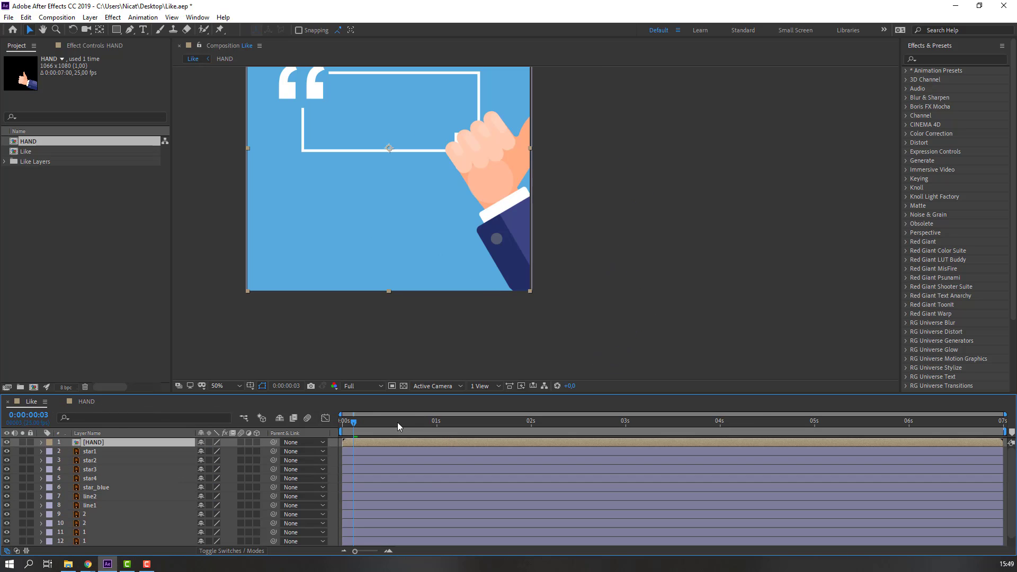
{"action": "left_click_drag", "start_coordinate": [354, 421], "coordinate": [314, 426]}
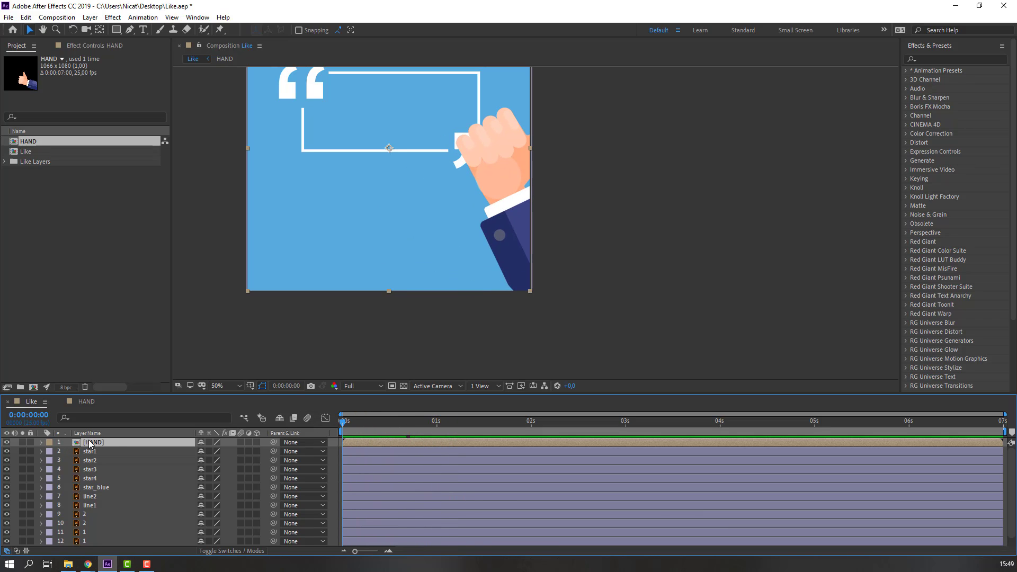
{"action": "key", "text": "p"}
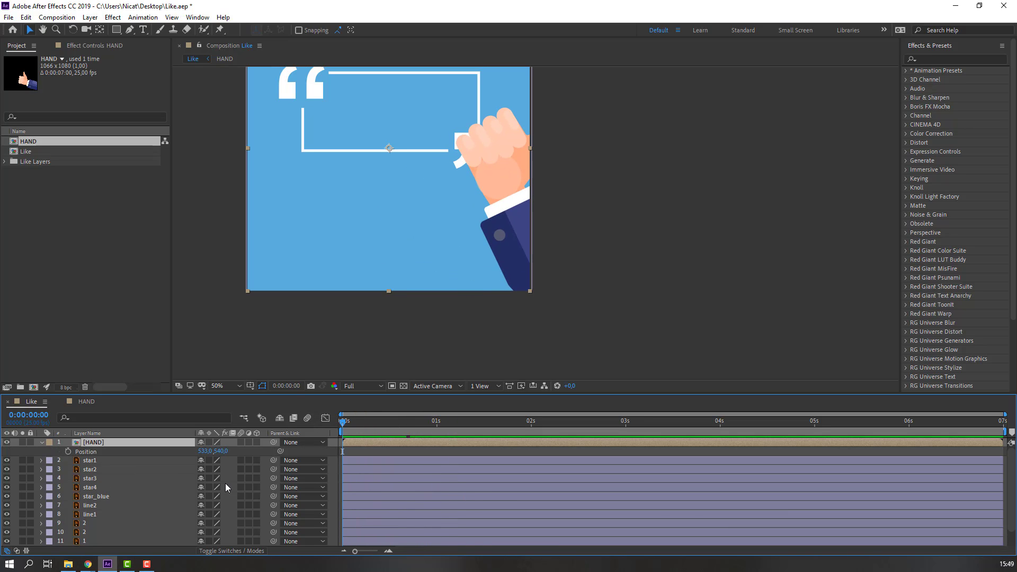
{"action": "left_click", "coordinate": [68, 452]}
{"action": "left_click_drag", "start_coordinate": [202, 455], "coordinate": [369, 428]}
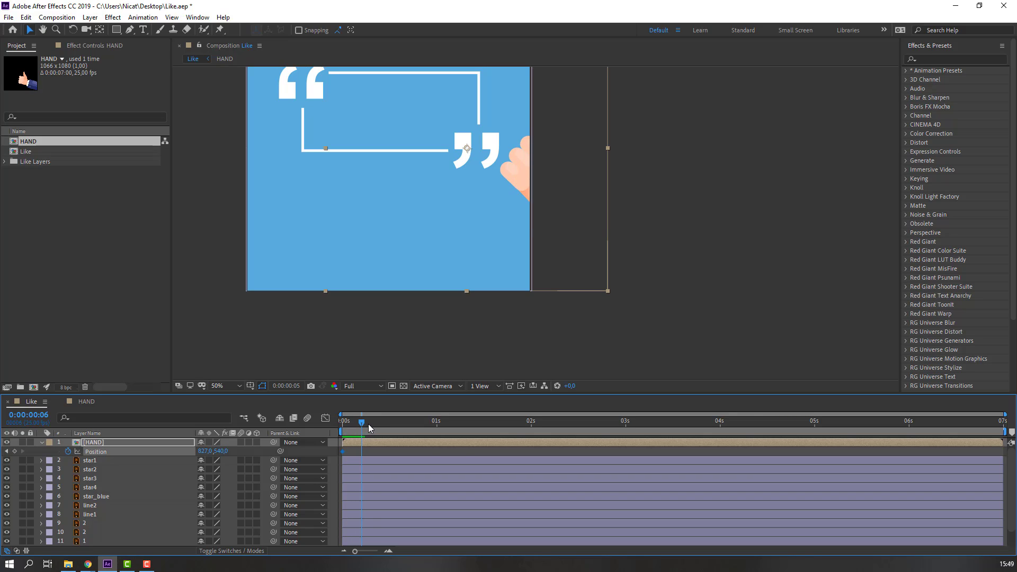
Step: Set the HAND layer's X position to 550 at about frame 5 and preview the slide-in
{"action": "left_click_drag", "start_coordinate": [201, 451], "coordinate": [54, 451]}
{"action": "left_click_drag", "start_coordinate": [349, 424], "coordinate": [443, 430]}
{"action": "key", "text": "space"}
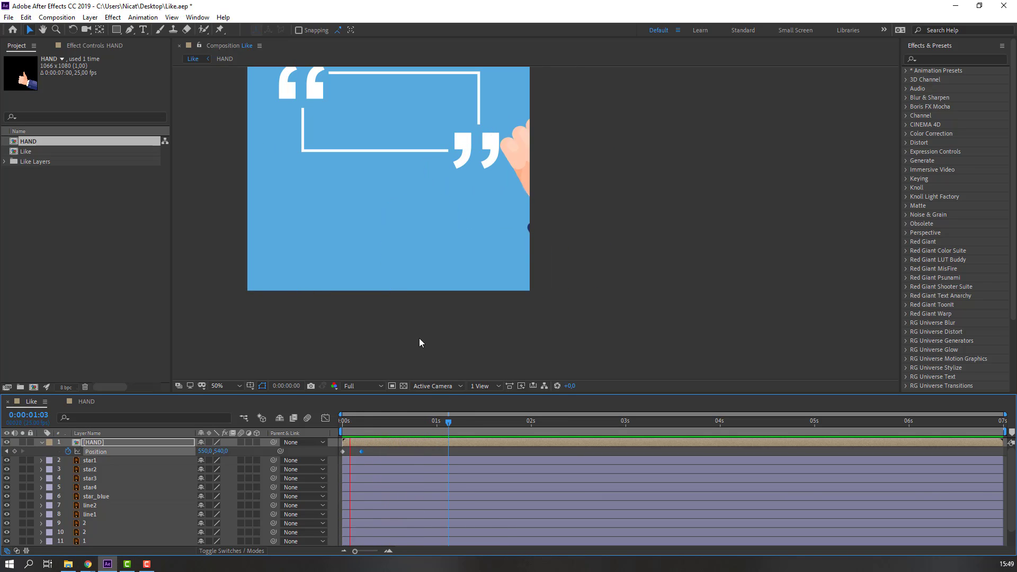
Step: Apply Easy Ease to both HAND position keyframes, move the second one to about frame 11, and preview the result
{"action": "left_click", "coordinate": [361, 451]}
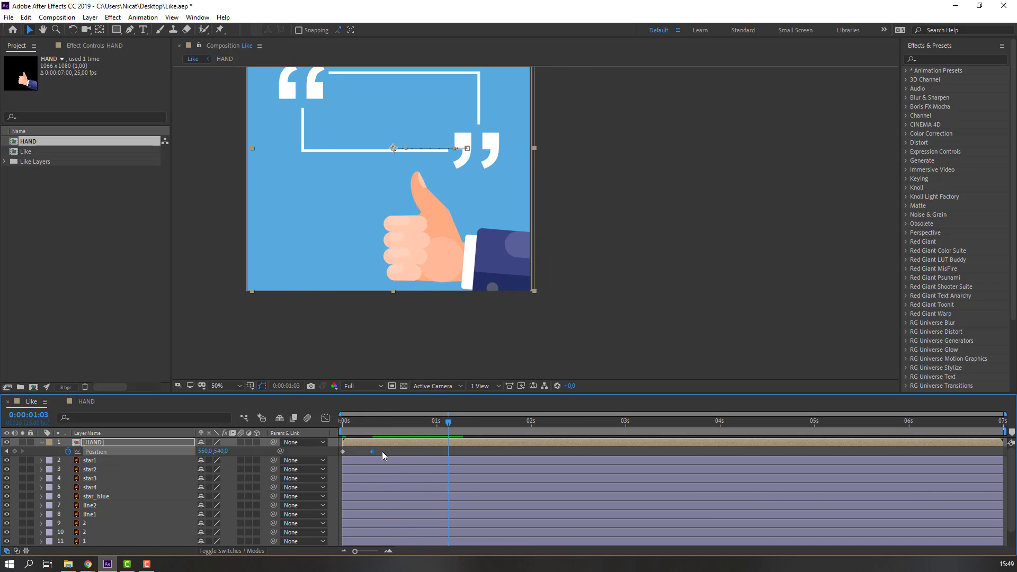
{"action": "right_click", "coordinate": [342, 452]}
{"action": "mouse_move", "coordinate": [447, 449]}
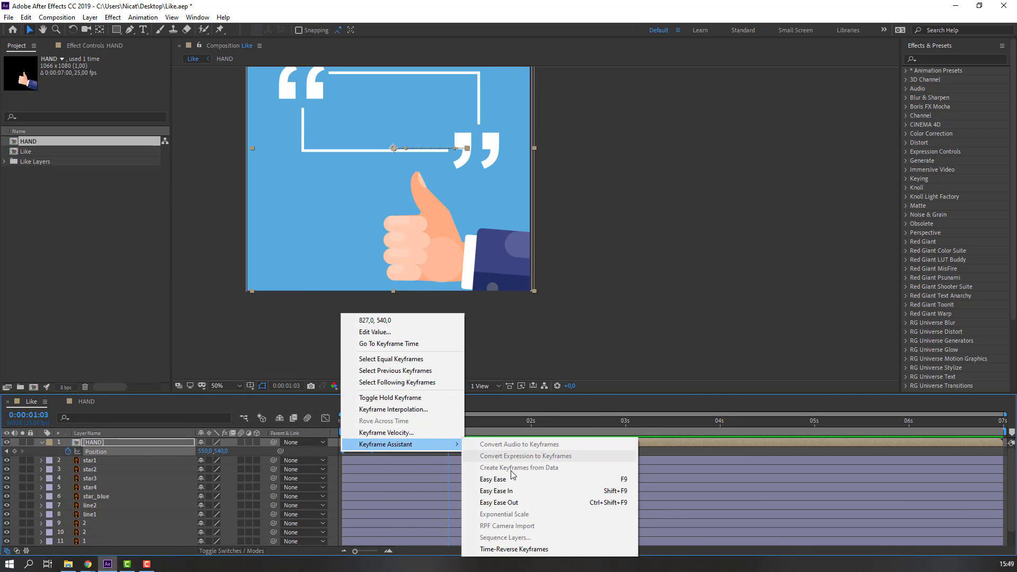
{"action": "left_click", "coordinate": [477, 480]}
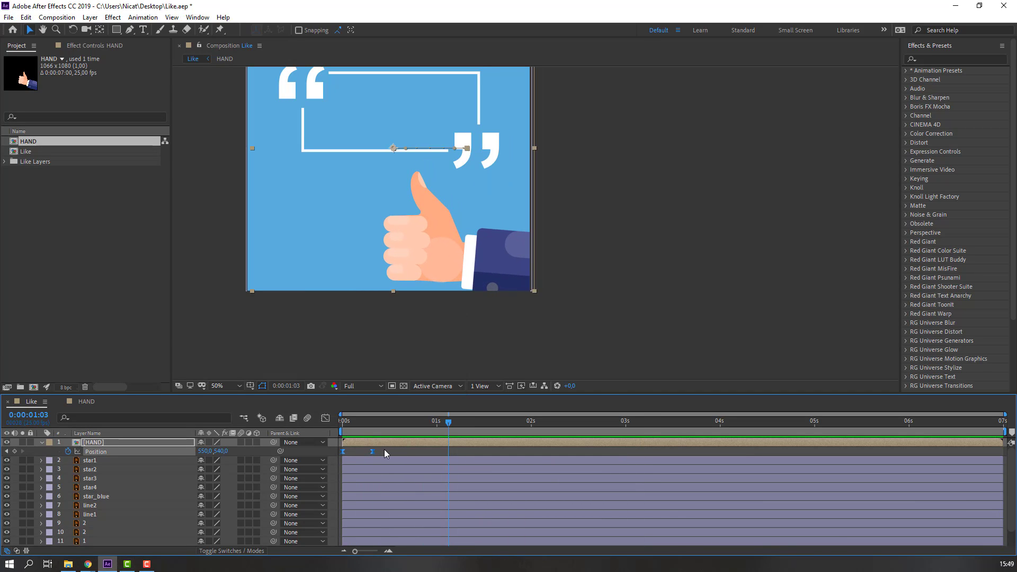
{"action": "mouse_move", "coordinate": [373, 452]}
{"action": "left_mouse_down"}
{"action": "mouse_move", "coordinate": [400, 454]}
{"action": "mouse_move", "coordinate": [384, 451]}
{"action": "left_mouse_up"}
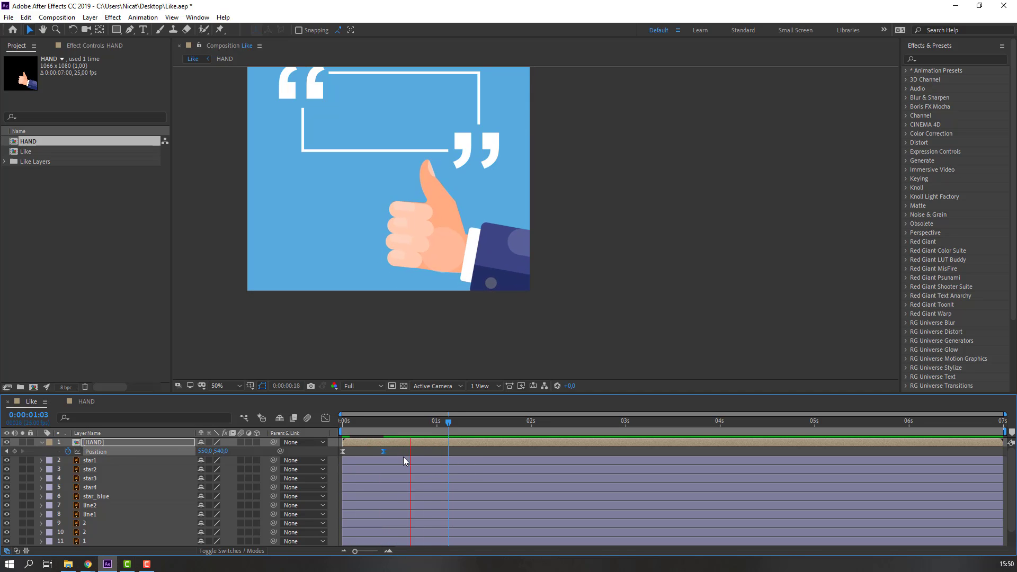
{"action": "key", "text": "comma"}
{"action": "key", "text": "comma"}
{"action": "key", "text": "period"}
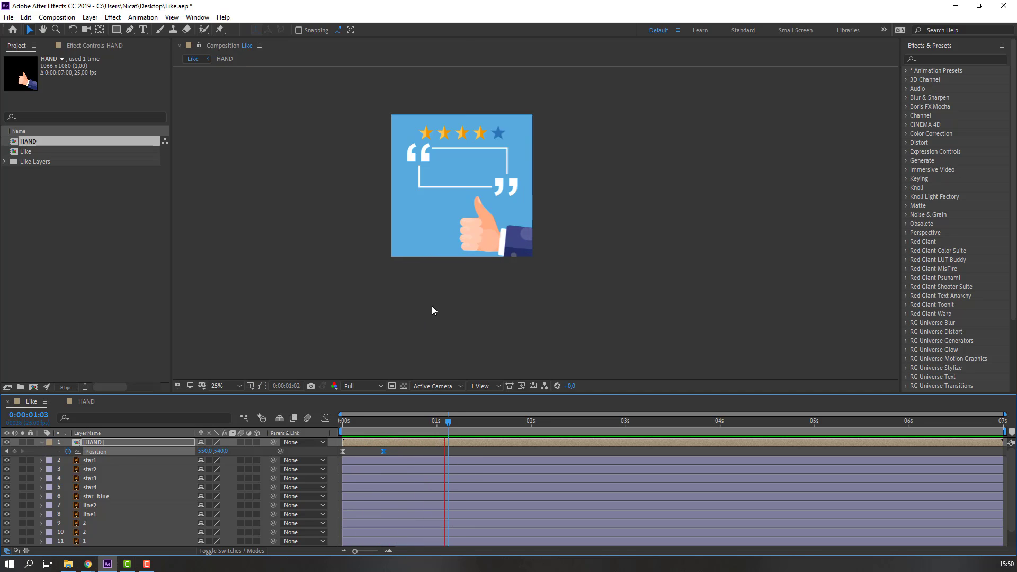
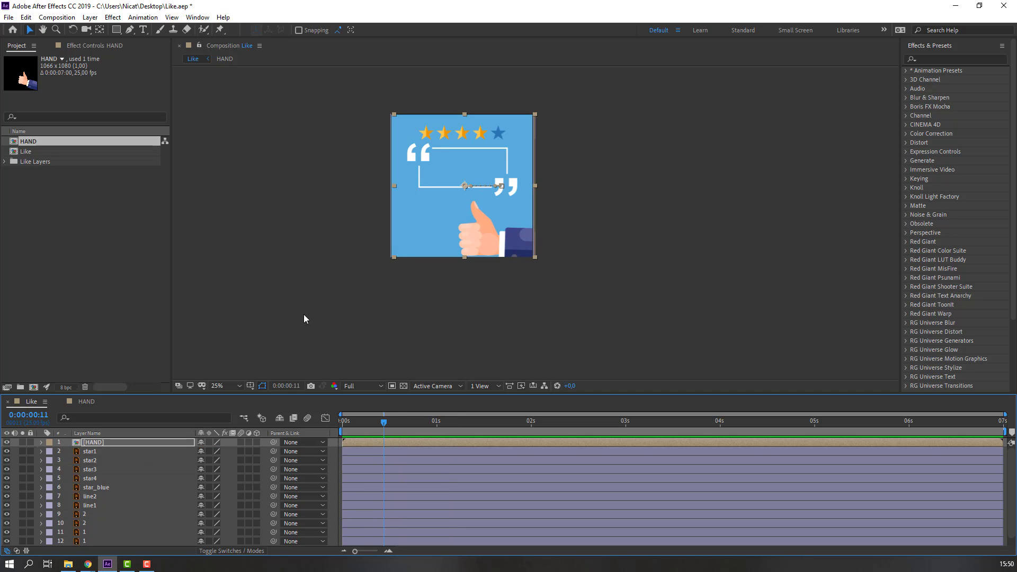
Step: Lock the BG layer in the Like composition
{"action": "scroll", "coordinate": [93, 533], "scroll_direction": "down", "scroll_amount": 1}
{"action": "left_click", "coordinate": [90, 542]}
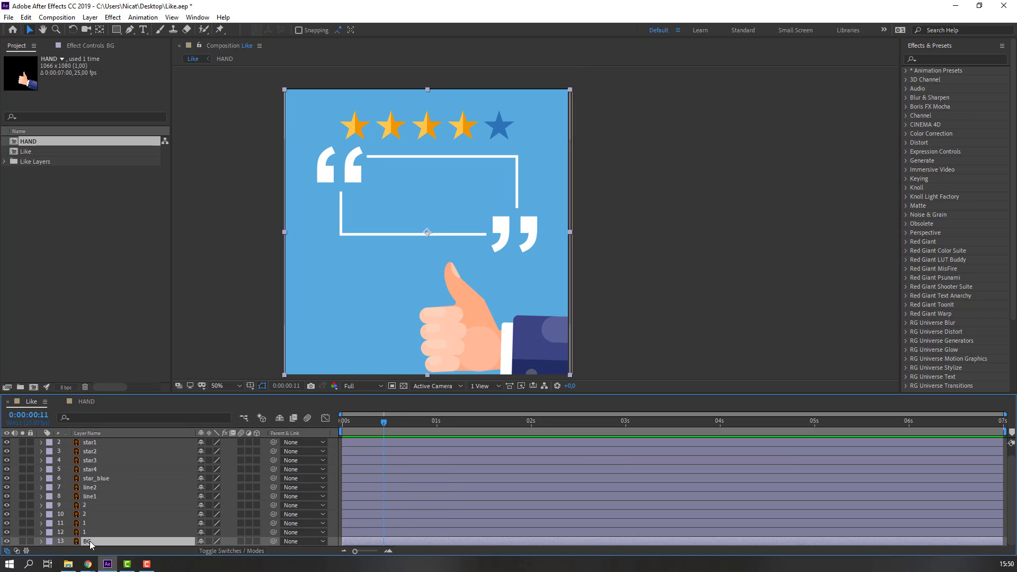
{"action": "left_click", "coordinate": [30, 542]}
{"action": "left_click", "coordinate": [698, 227]}
Step: Hide the HAND layer in the Like composition
{"action": "left_click", "coordinate": [323, 170]}
{"action": "scroll", "coordinate": [97, 447], "scroll_direction": "up", "scroll_amount": 1}
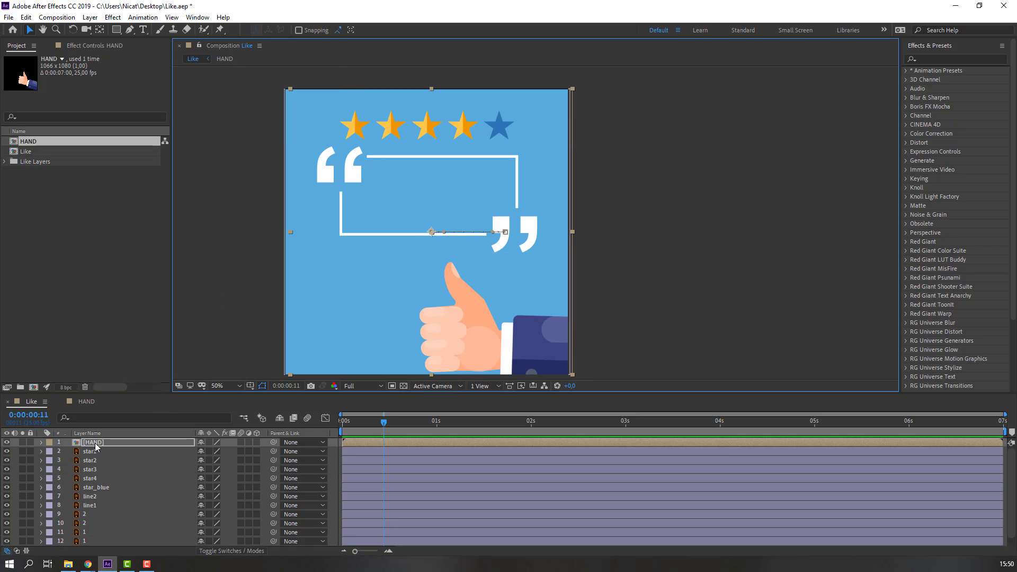
{"action": "left_click", "coordinate": [7, 443]}
{"action": "scroll", "coordinate": [88, 479], "scroll_direction": "down", "scroll_amount": 1}
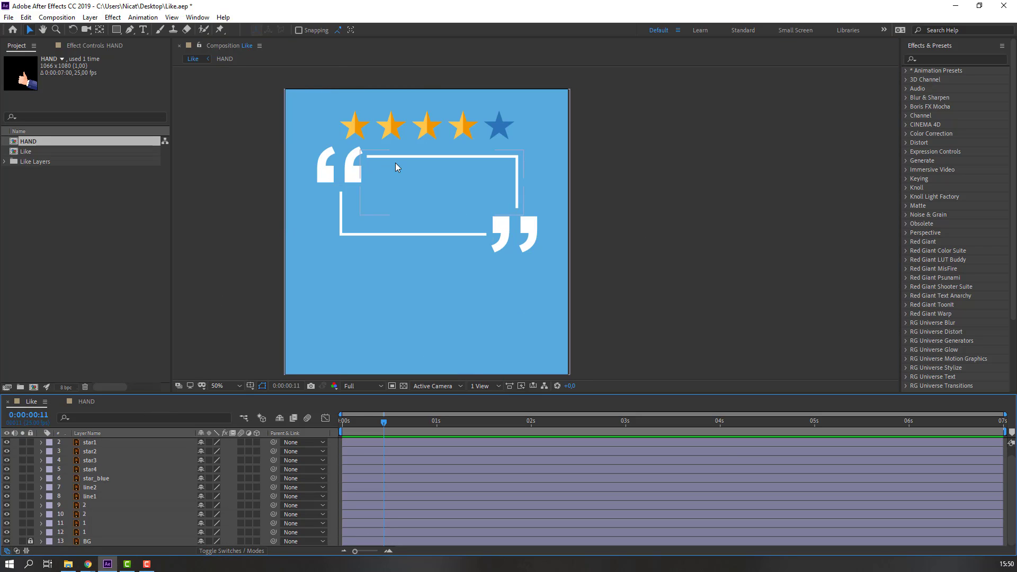
Step: Apply Animation Composer's Overshoot Scale From Anchor Point transition to the four quote-mark layers and five star layers
{"action": "left_click", "coordinate": [327, 170]}
{"action": "left_click", "coordinate": [358, 173], "text": "shift"}
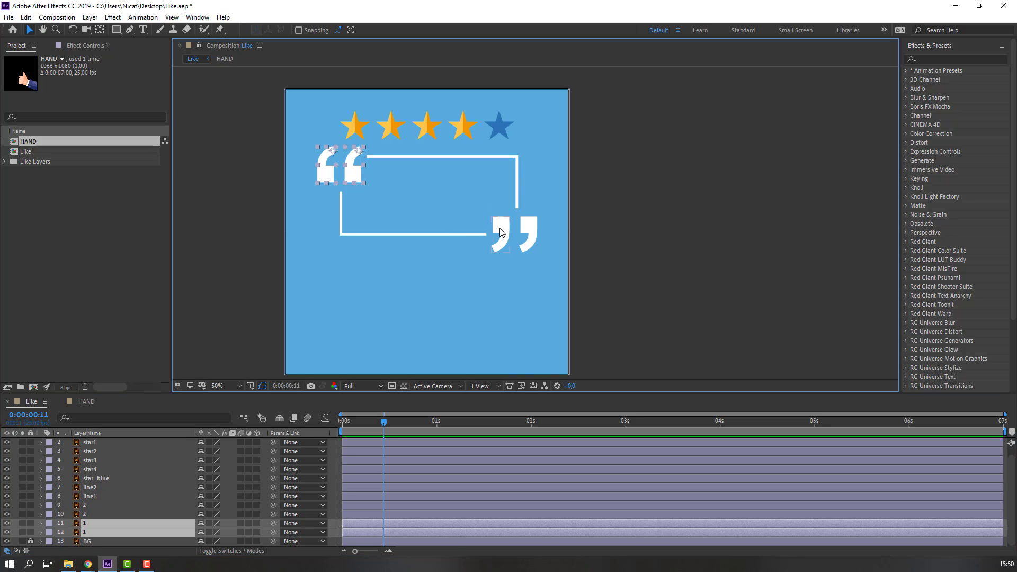
{"action": "left_click", "coordinate": [501, 232], "text": "shift"}
{"action": "left_click", "coordinate": [528, 233], "text": "shift"}
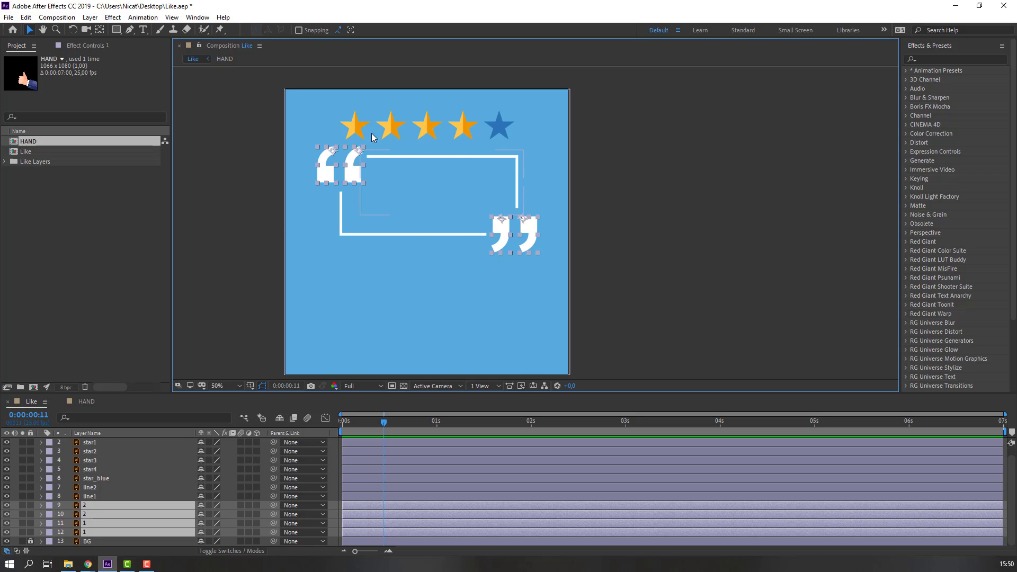
{"action": "left_click", "coordinate": [356, 127], "text": "shift"}
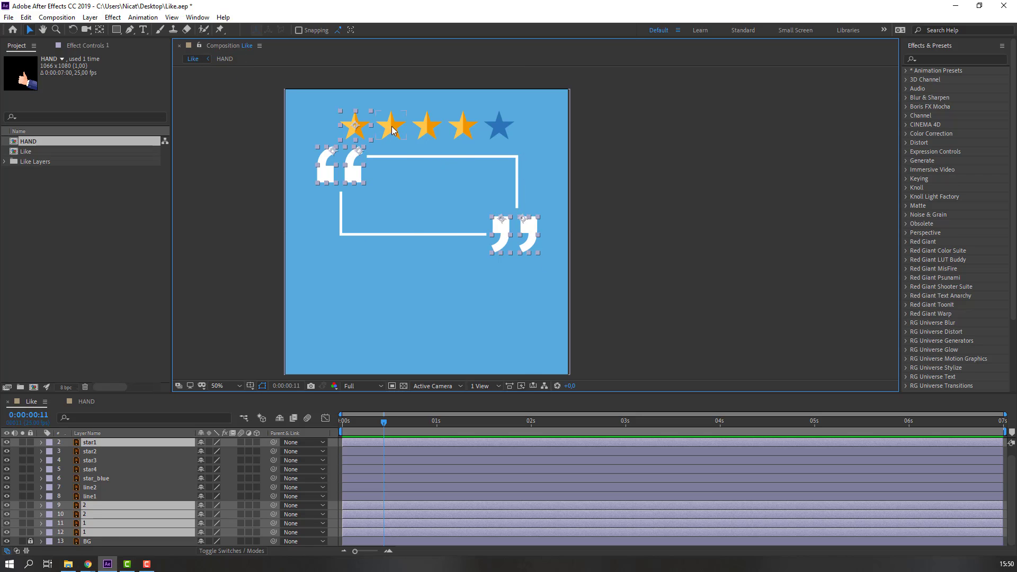
{"action": "left_click", "coordinate": [392, 130], "text": "shift"}
{"action": "left_click", "coordinate": [427, 129], "text": "shift"}
{"action": "left_click", "coordinate": [463, 127], "text": "shift"}
{"action": "left_click", "coordinate": [500, 126], "text": "shift"}
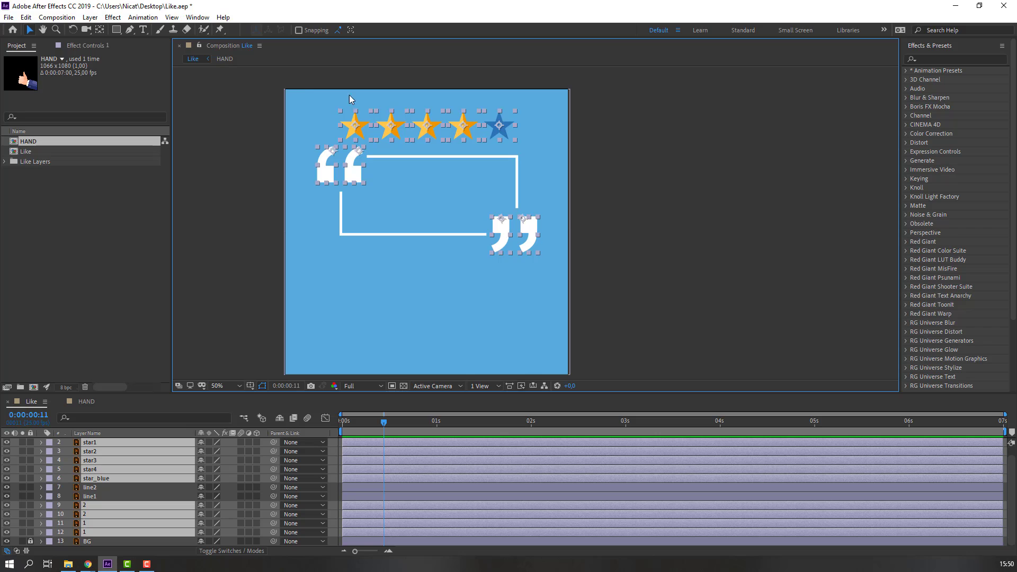
{"action": "left_click", "coordinate": [197, 18]}
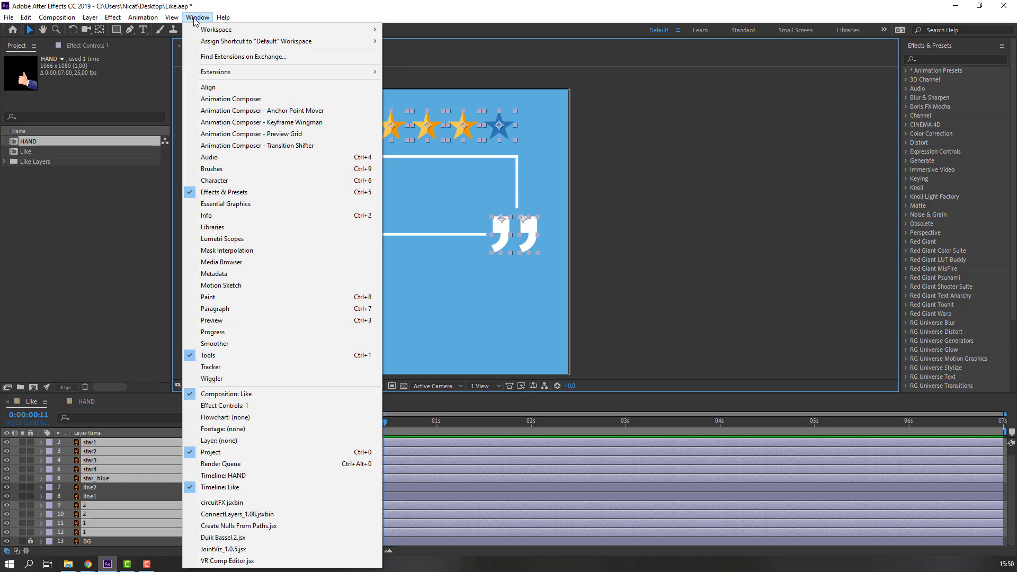
{"action": "left_click", "coordinate": [222, 100]}
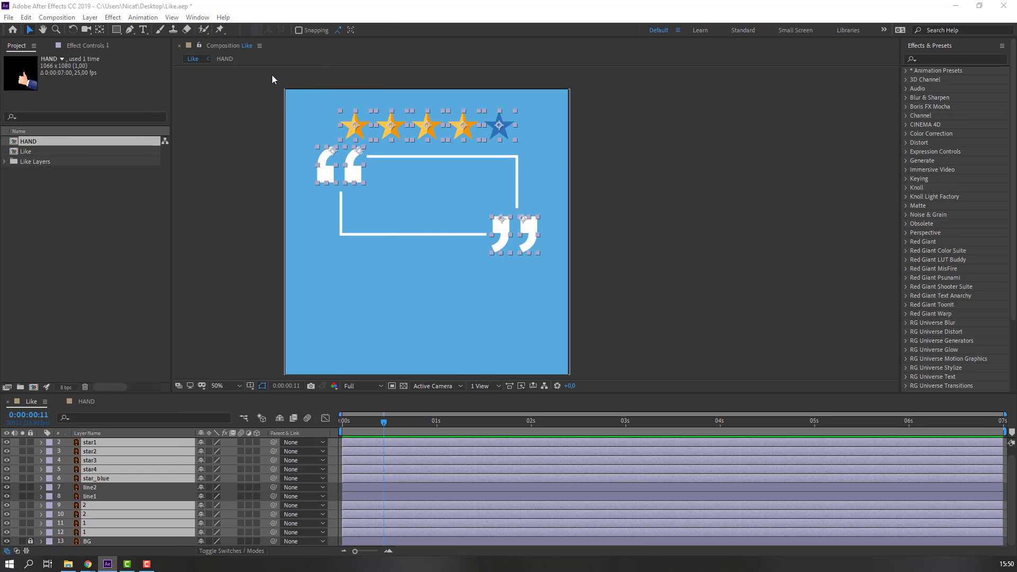
{"action": "left_click", "coordinate": [577, 163]}
{"action": "left_click", "coordinate": [587, 173]}
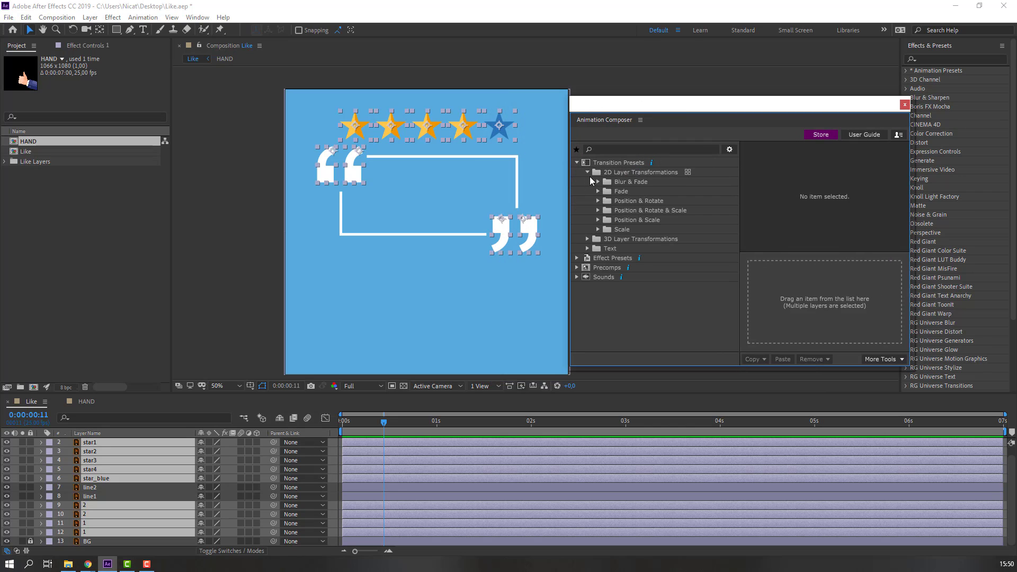
{"action": "left_click", "coordinate": [599, 230]}
{"action": "left_click", "coordinate": [609, 239]}
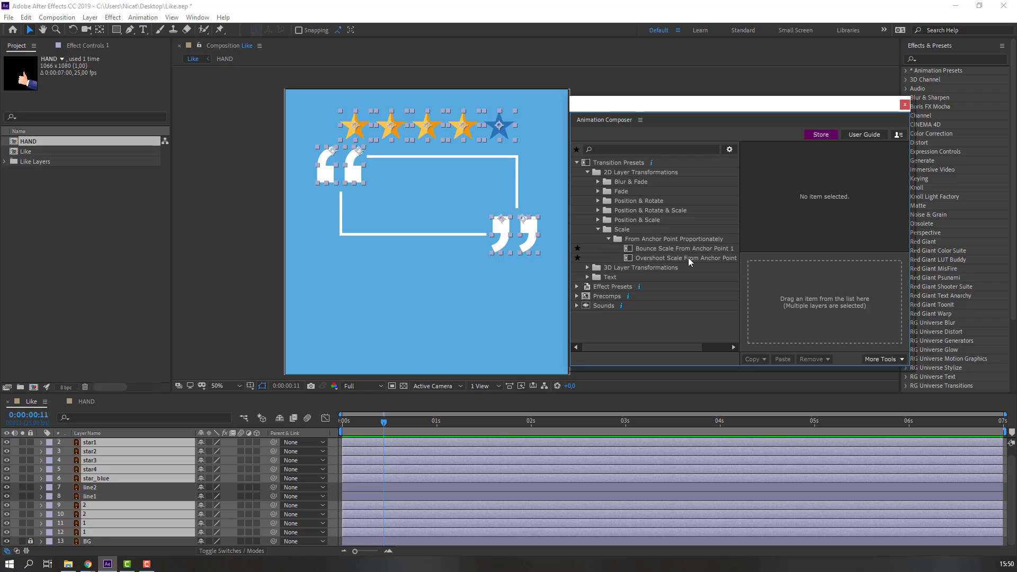
{"action": "left_click", "coordinate": [669, 259]}
{"action": "left_click_drag", "start_coordinate": [669, 259], "coordinate": [364, 486]}
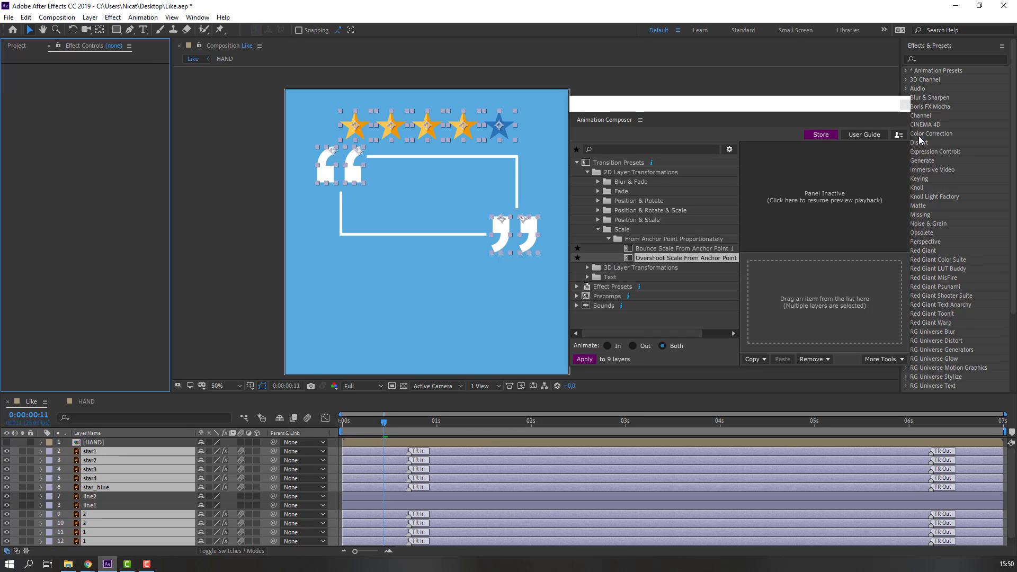
{"action": "left_click", "coordinate": [683, 281]}
{"action": "left_click", "coordinate": [684, 282]}
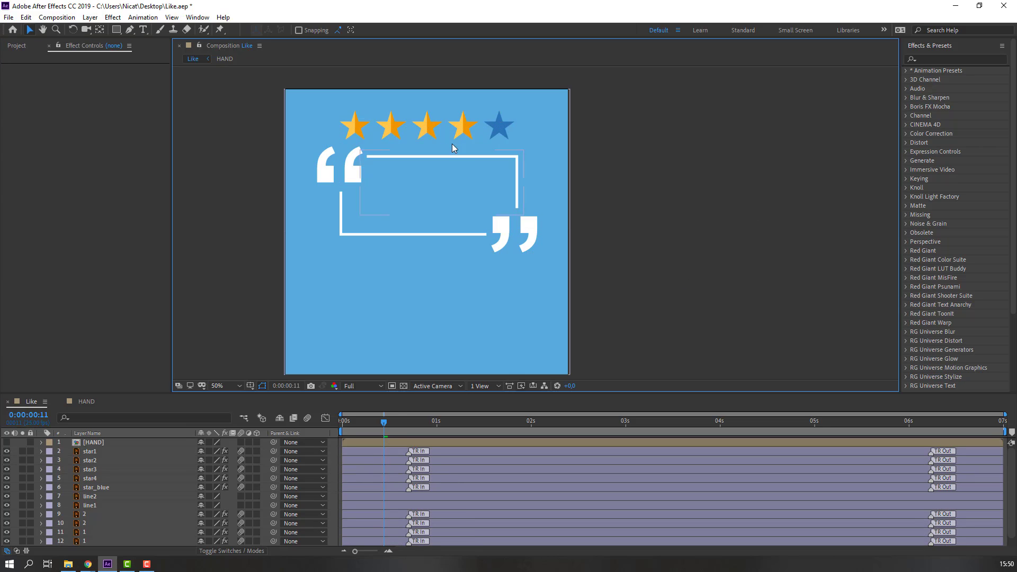
Step: Pre-compose the five star layers into a new composition named Stars
{"action": "left_click", "coordinate": [354, 127]}
{"action": "left_click", "coordinate": [393, 130], "text": "shift"}
{"action": "left_click", "coordinate": [427, 128], "text": "shift"}
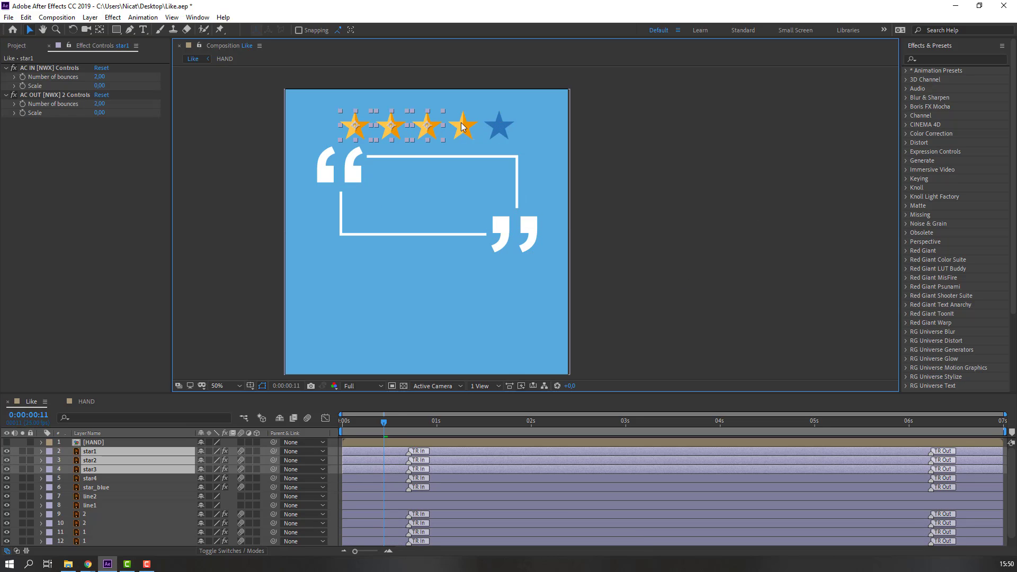
{"action": "left_click", "coordinate": [451, 126], "text": "shift"}
{"action": "left_click", "coordinate": [485, 120], "text": "shift"}
{"action": "right_click", "coordinate": [128, 475]}
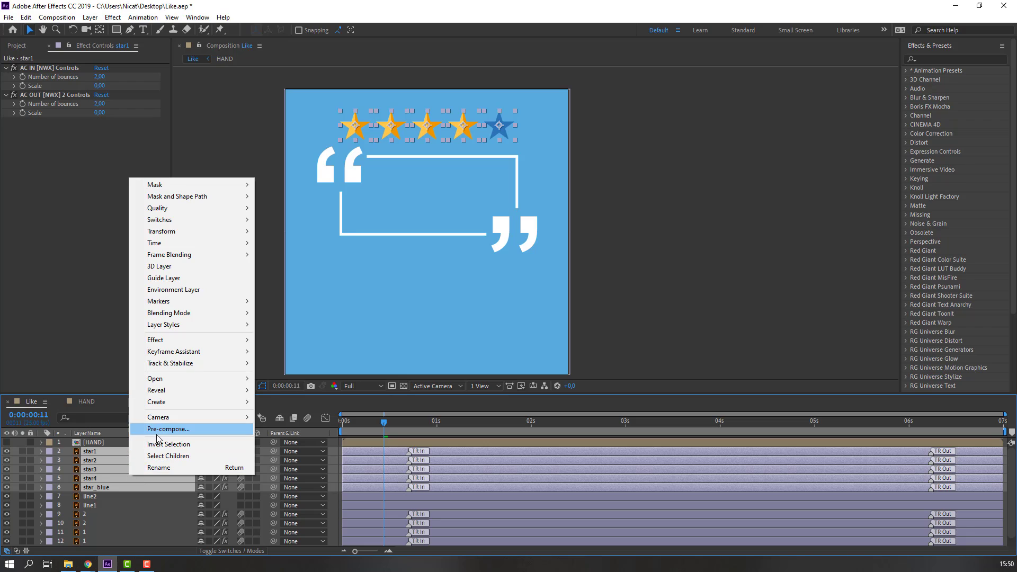
{"action": "left_click", "coordinate": [157, 432]}
{"action": "type", "text": "Stars"}
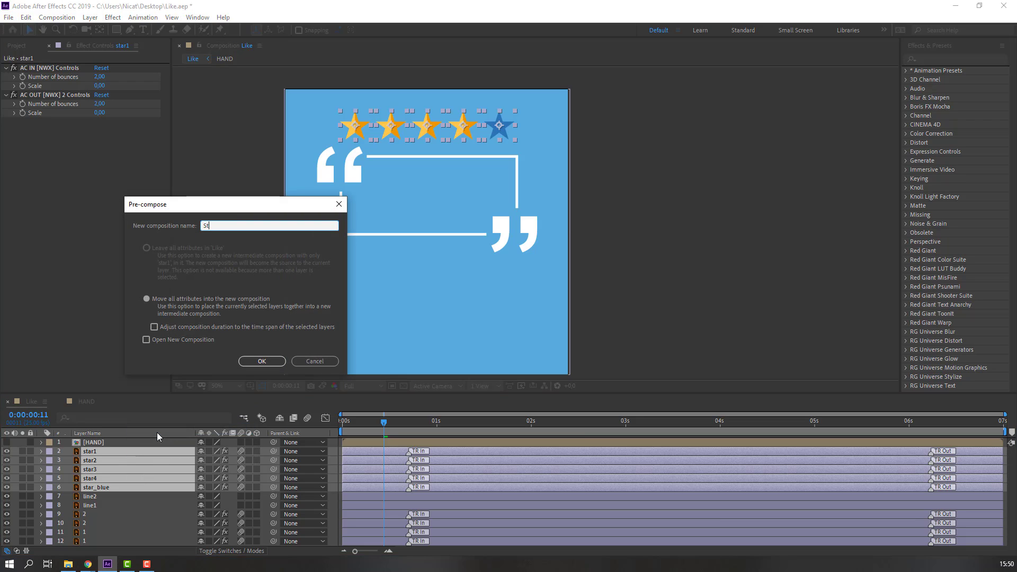
{"action": "left_click", "coordinate": [262, 362]}
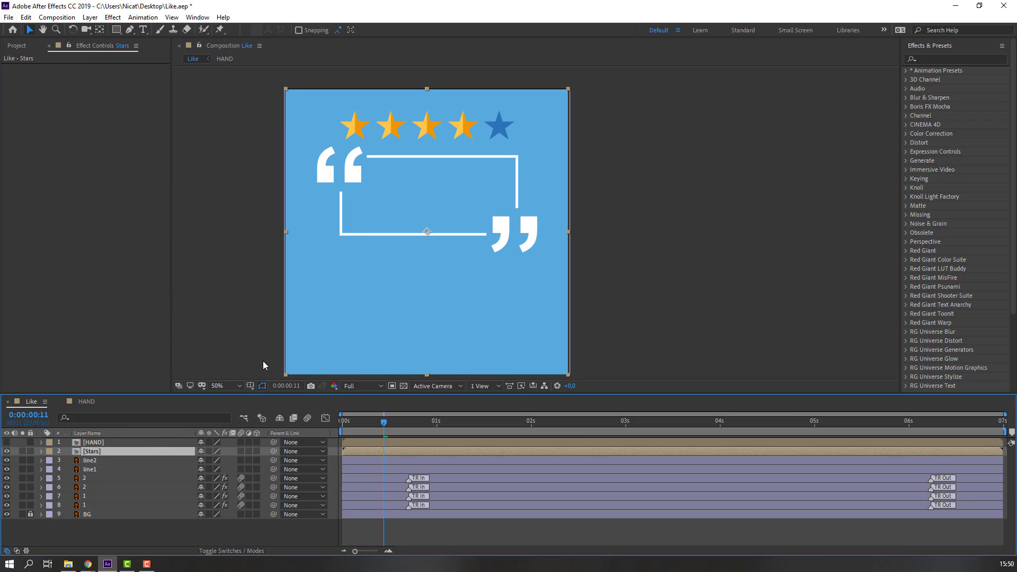
Step: Stagger the star2, star3, star4 and star_blue layers inside the Stars composition by a few frames and preview them
{"action": "double_click", "coordinate": [91, 453]}
{"action": "left_click", "coordinate": [119, 475]}
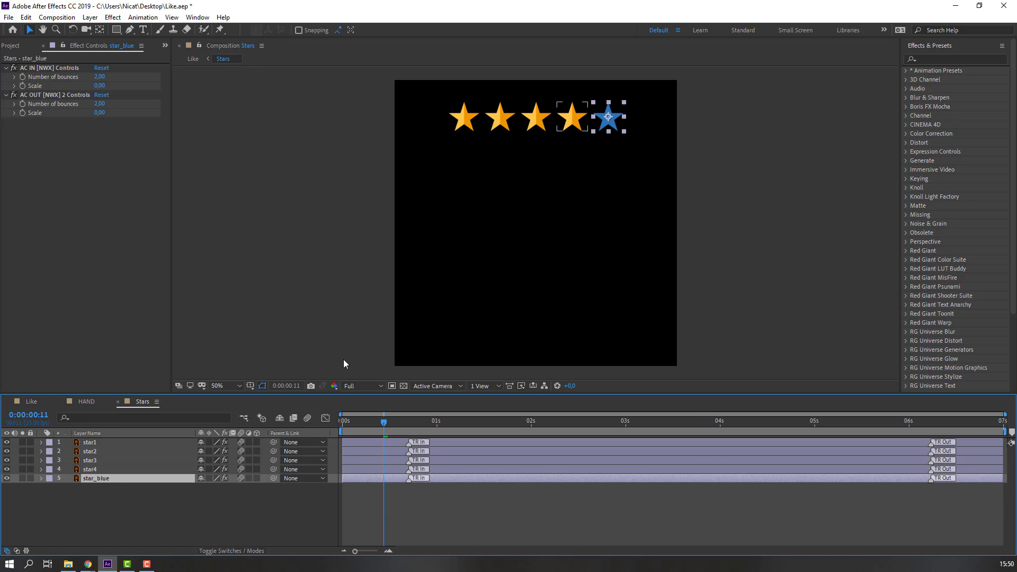
{"action": "left_click_drag", "start_coordinate": [358, 453], "coordinate": [368, 479]}
{"action": "left_click", "coordinate": [349, 473]}
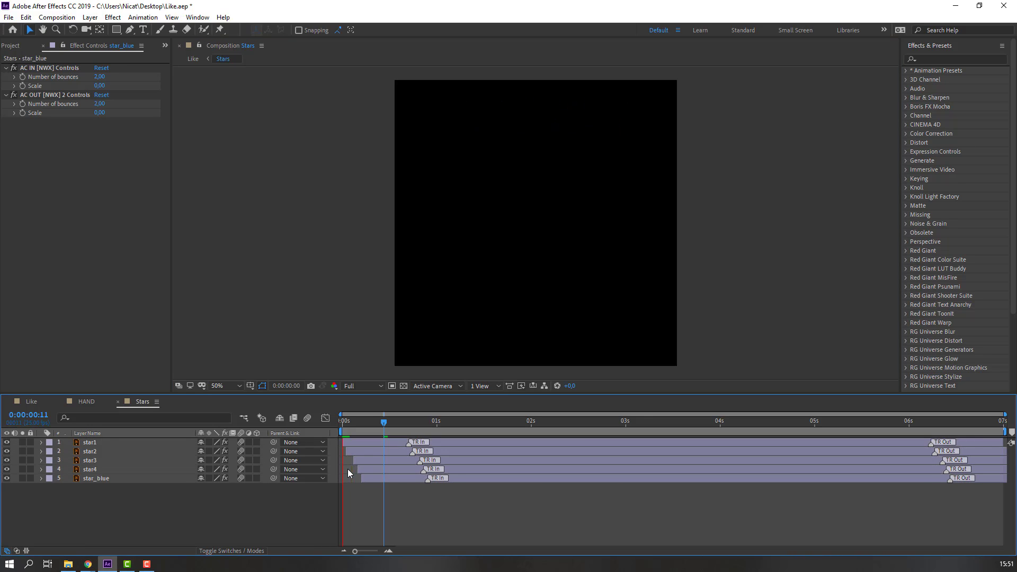
Step: Move the stars' TR In markers later and widen the stagger so star_blue starts at about frame 14
{"action": "left_click", "coordinate": [426, 481]}
{"action": "mouse_move", "coordinate": [426, 479]}
{"action": "left_mouse_down"}
{"action": "mouse_move", "coordinate": [439, 479]}
{"action": "mouse_move", "coordinate": [429, 444]}
{"action": "left_mouse_up"}
{"action": "left_click", "coordinate": [408, 453]}
{"action": "mouse_move", "coordinate": [361, 453]}
{"action": "left_mouse_down"}
{"action": "mouse_move", "coordinate": [402, 479]}
{"action": "mouse_move", "coordinate": [425, 479]}
{"action": "left_mouse_up"}
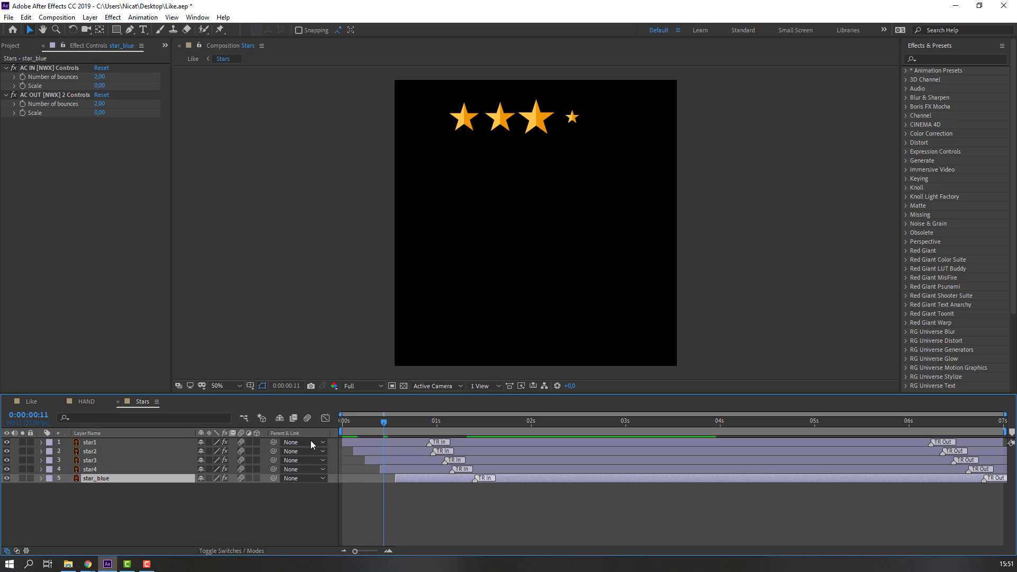
Step: Return to the Like composition, shift the Stars layer to start at about frame 9, and preview the timing
{"action": "left_click", "coordinate": [118, 402]}
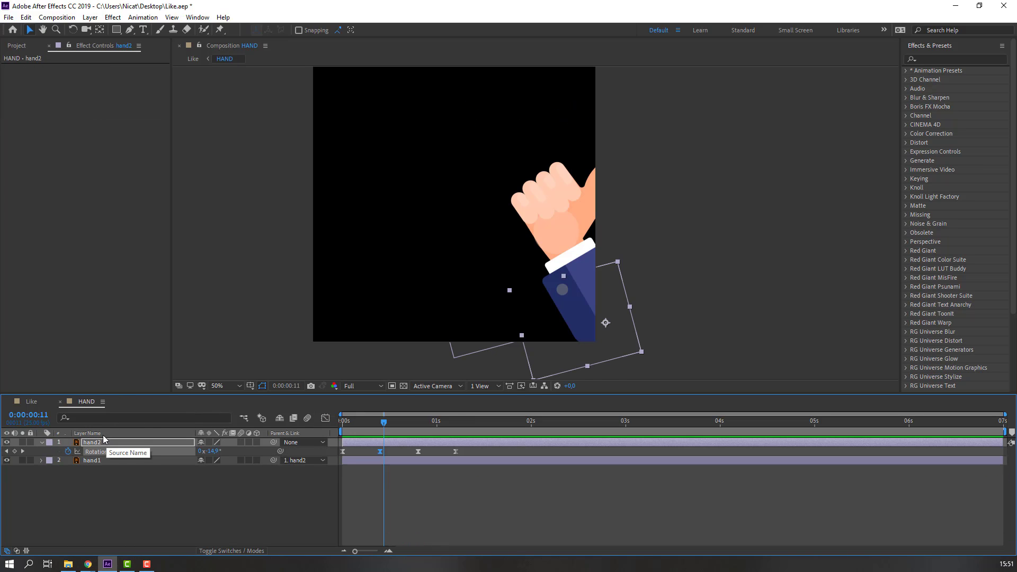
{"action": "left_click", "coordinate": [33, 404]}
{"action": "left_click_drag", "start_coordinate": [371, 453], "coordinate": [430, 454]}
{"action": "key", "text": "space"}
{"action": "left_click", "coordinate": [415, 421]}
{"action": "left_click", "coordinate": [420, 421]}
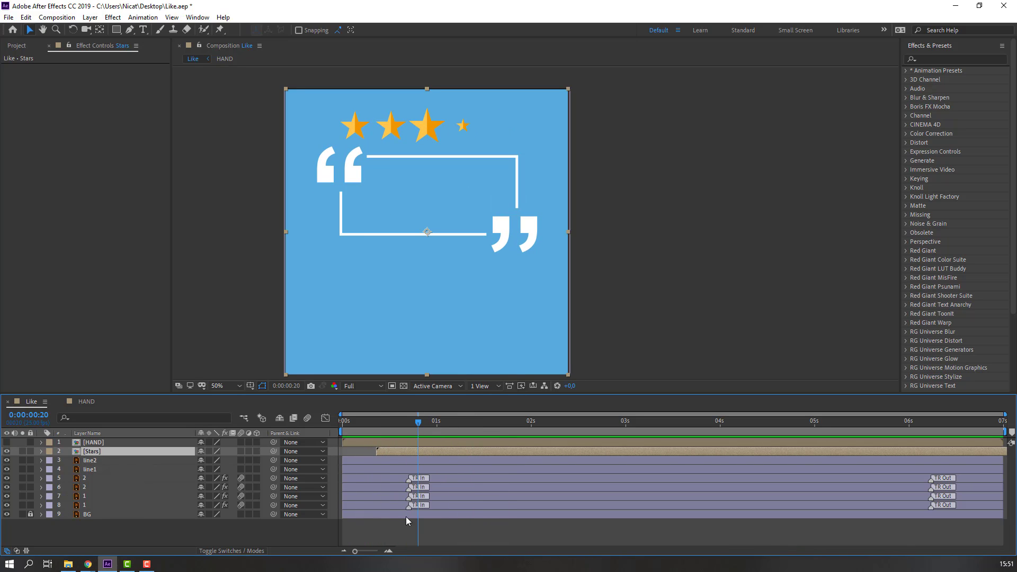
Step: Pre-compose the four quote-mark layers into a new composition named Objects
{"action": "left_click", "coordinate": [388, 506]}
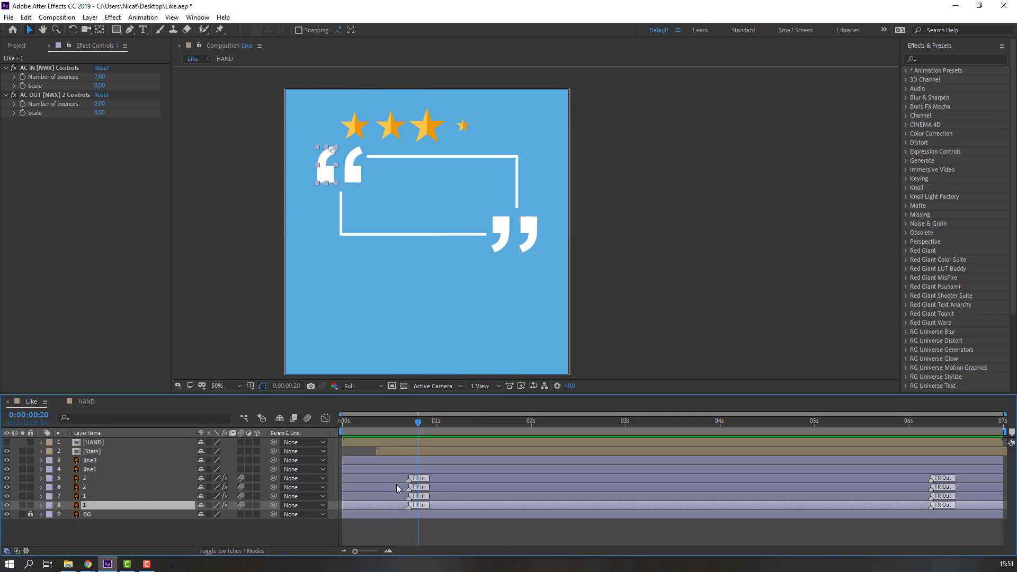
{"action": "left_click", "coordinate": [129, 479], "text": "shift"}
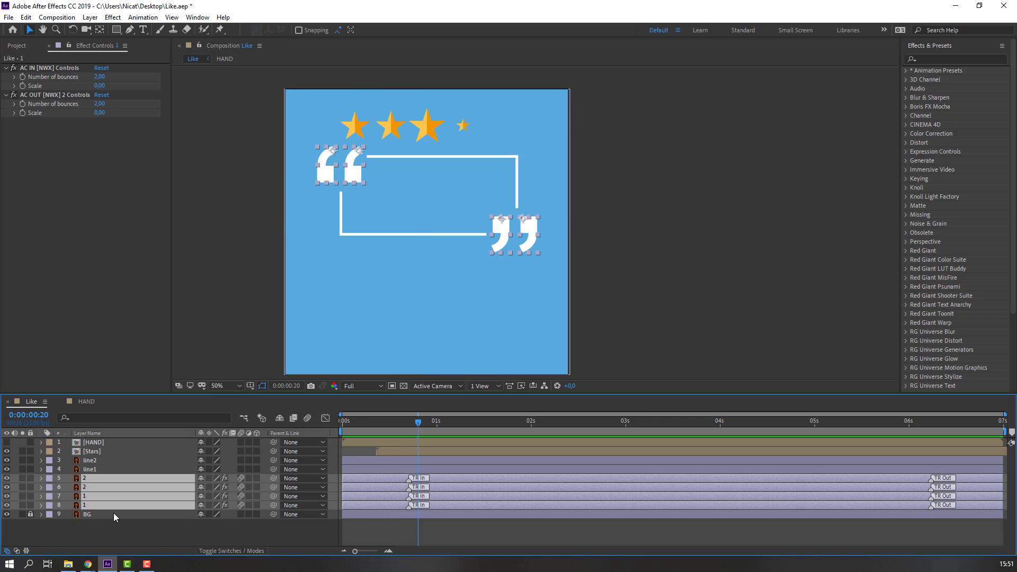
{"action": "right_click", "coordinate": [82, 497]}
{"action": "left_click", "coordinate": [110, 444]}
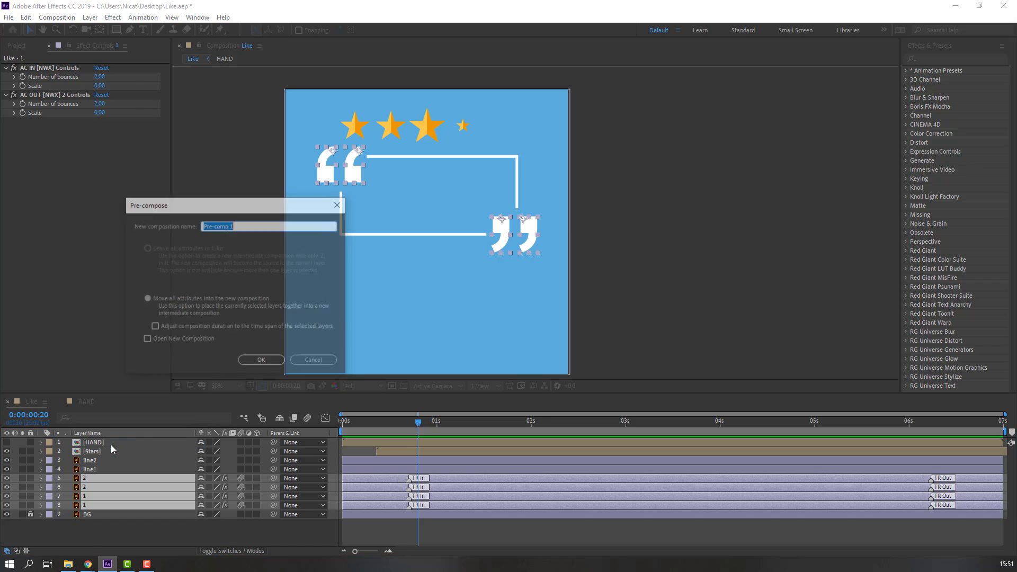
{"action": "type", "text": "Objects"}
{"action": "left_click", "coordinate": [262, 361]}
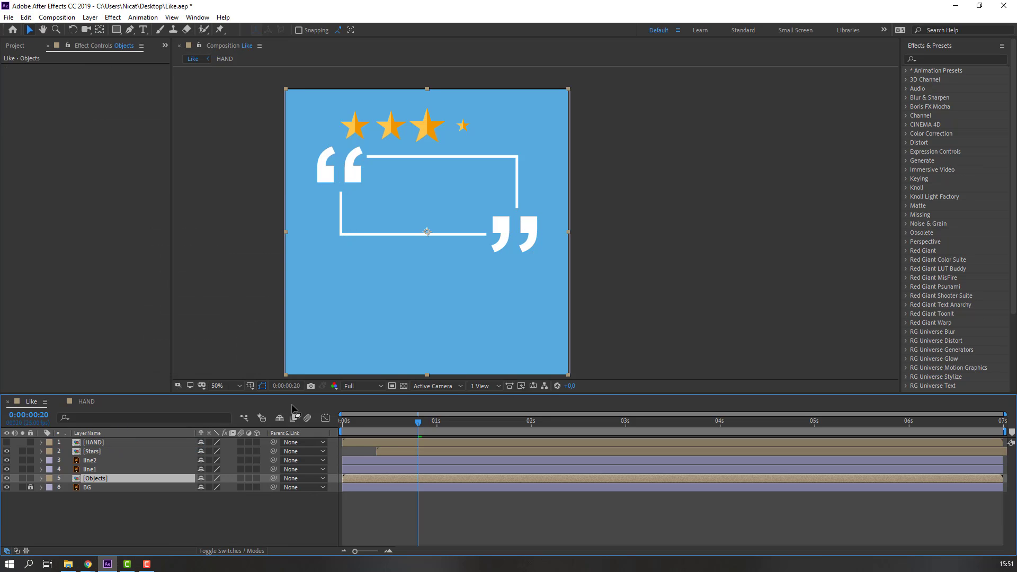
Step: Open the Objects composition and move the four quote-mark layers' TR In markers to about 1 second 3 frames
{"action": "double_click", "coordinate": [106, 479]}
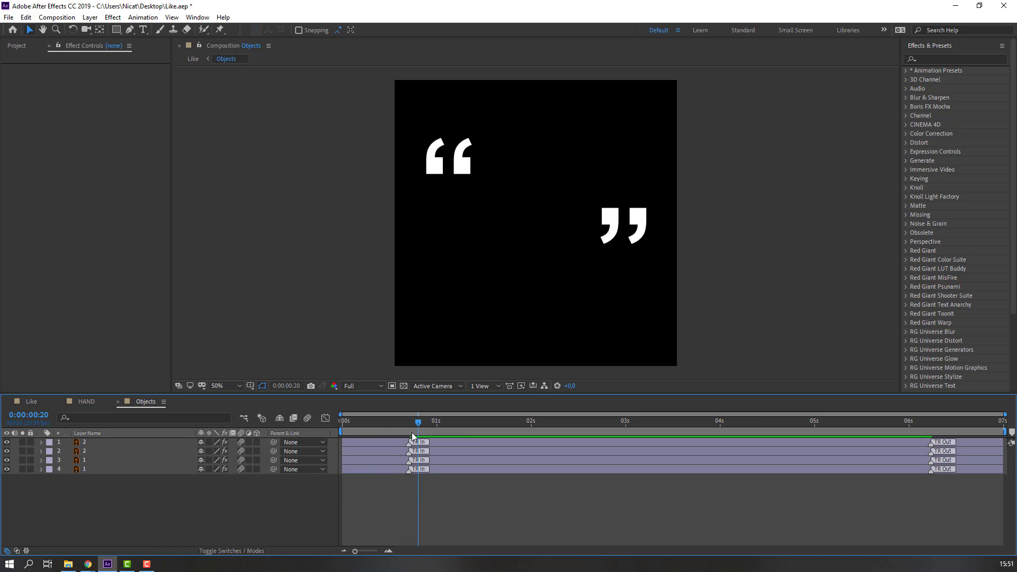
{"action": "mouse_move", "coordinate": [380, 428]}
{"action": "left_mouse_down"}
{"action": "mouse_move", "coordinate": [332, 423]}
{"action": "mouse_move", "coordinate": [380, 424]}
{"action": "left_mouse_up"}
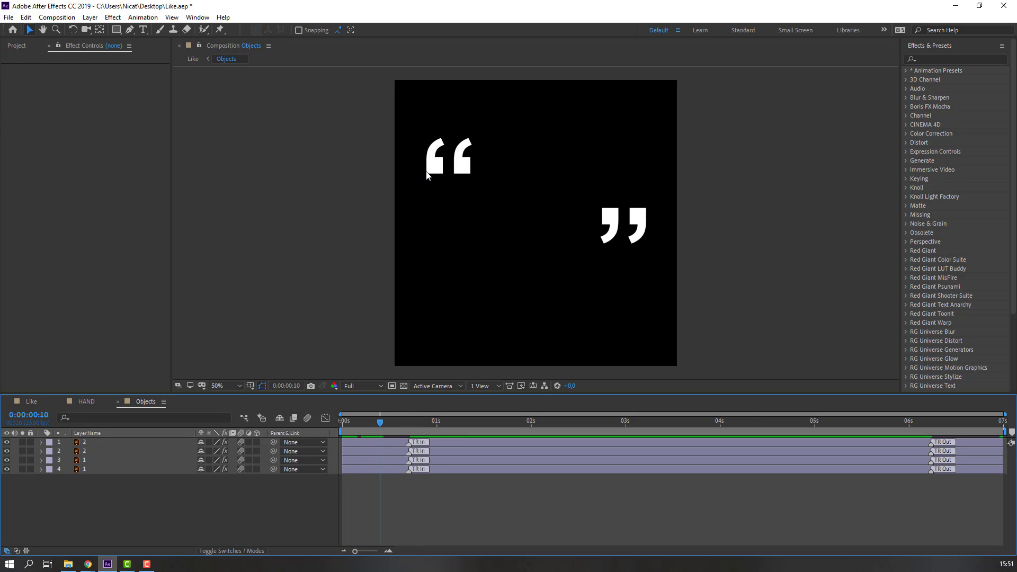
{"action": "left_click", "coordinate": [429, 175]}
{"action": "mouse_move", "coordinate": [410, 471]}
{"action": "left_mouse_down"}
{"action": "mouse_move", "coordinate": [445, 472]}
{"action": "mouse_move", "coordinate": [457, 454]}
{"action": "mouse_move", "coordinate": [449, 444]}
{"action": "left_mouse_up"}
{"action": "left_click", "coordinate": [416, 464]}
{"action": "left_click", "coordinate": [418, 454]}
{"action": "left_click", "coordinate": [409, 444]}
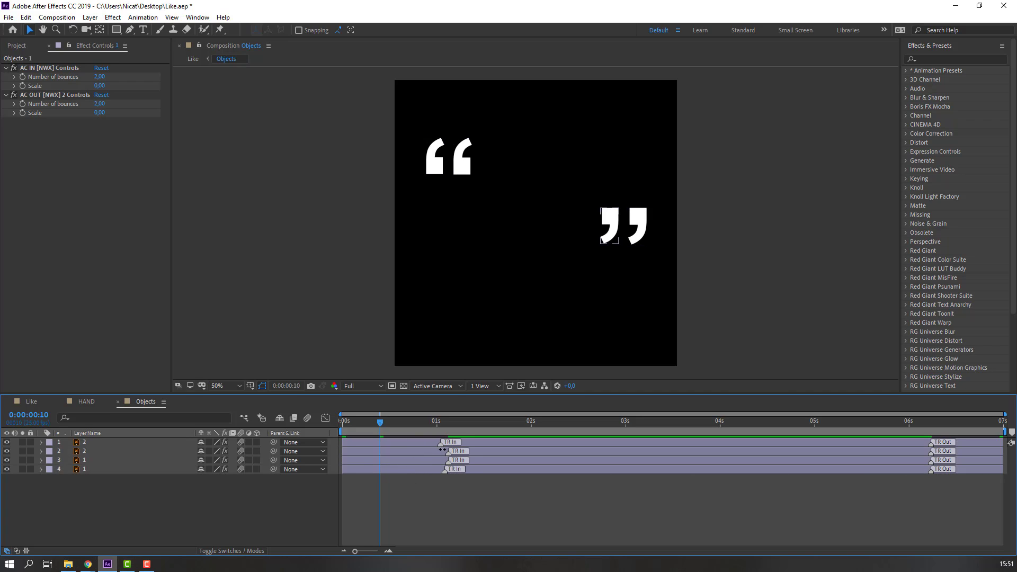
Step: Stagger the quote-mark layers, starting the second opening mark at about frame 2 and the closing marks at about frames 10 and 13, and preview
{"action": "left_click_drag", "start_coordinate": [419, 132], "coordinate": [469, 167]}
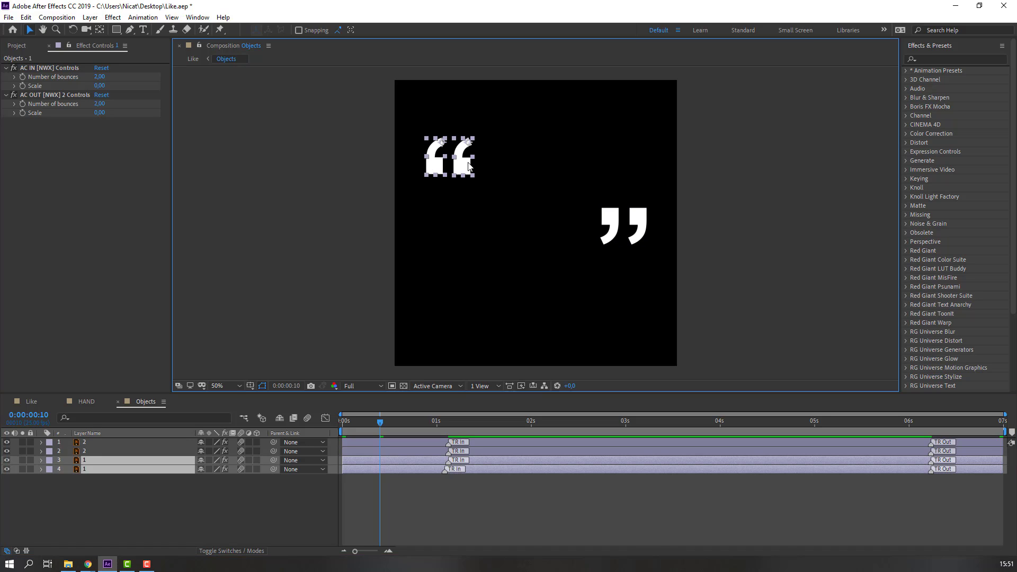
{"action": "left_click", "coordinate": [359, 493]}
{"action": "left_click_drag", "start_coordinate": [363, 461], "coordinate": [404, 451]}
{"action": "left_click", "coordinate": [363, 451]}
{"action": "left_click", "coordinate": [365, 443], "text": "shift"}
{"action": "left_click", "coordinate": [362, 477]}
{"action": "left_click", "coordinate": [370, 450], "text": "shift"}
{"action": "key", "text": "space"}
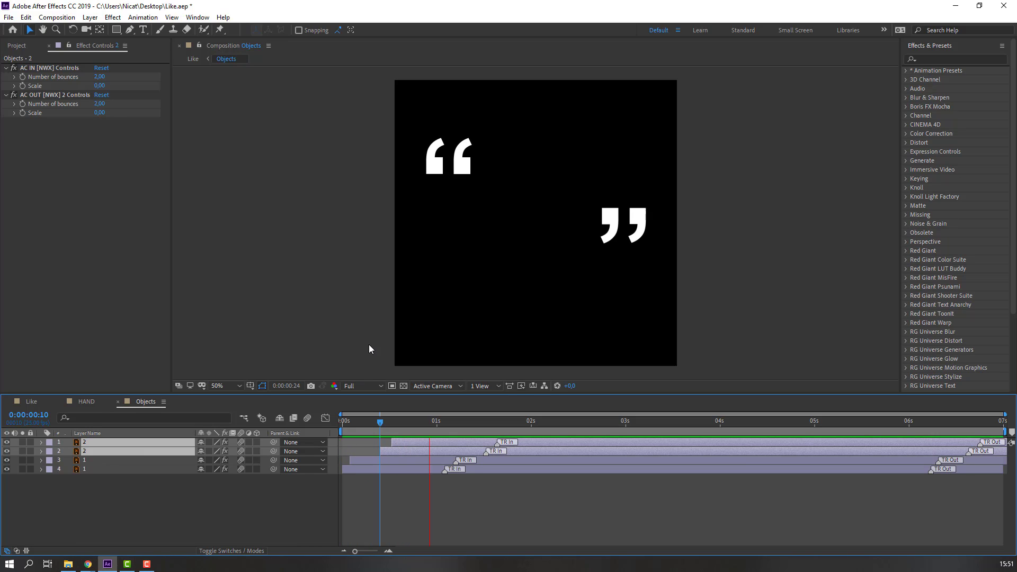
Step: Return to the Like composition and preview the stars and quote marks animating together
{"action": "left_click", "coordinate": [32, 401]}
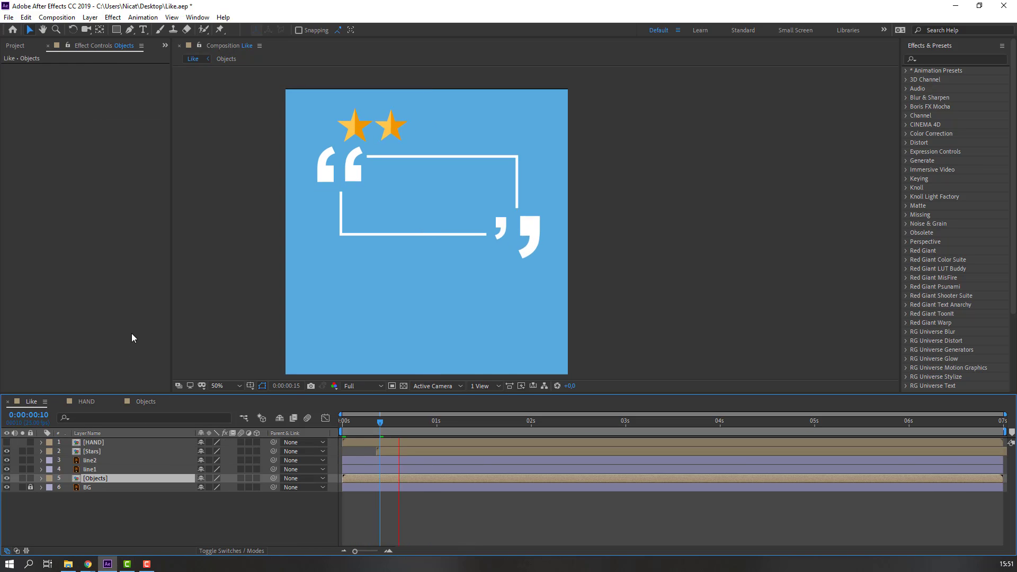
{"action": "key", "text": "space"}
{"action": "left_click_drag", "start_coordinate": [398, 423], "coordinate": [423, 422]}
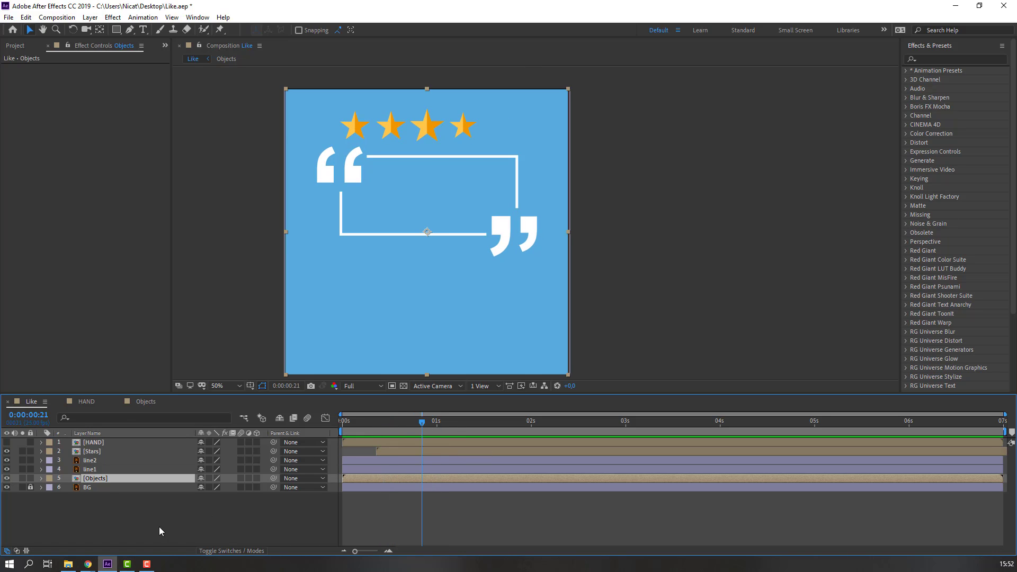
{"action": "left_click", "coordinate": [91, 469]}
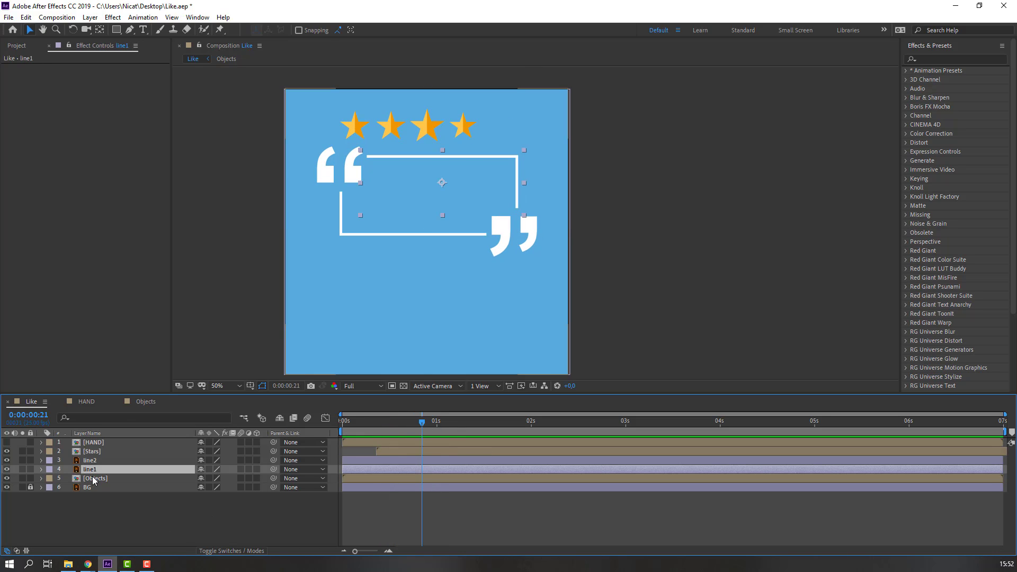
{"action": "left_click", "coordinate": [172, 509]}
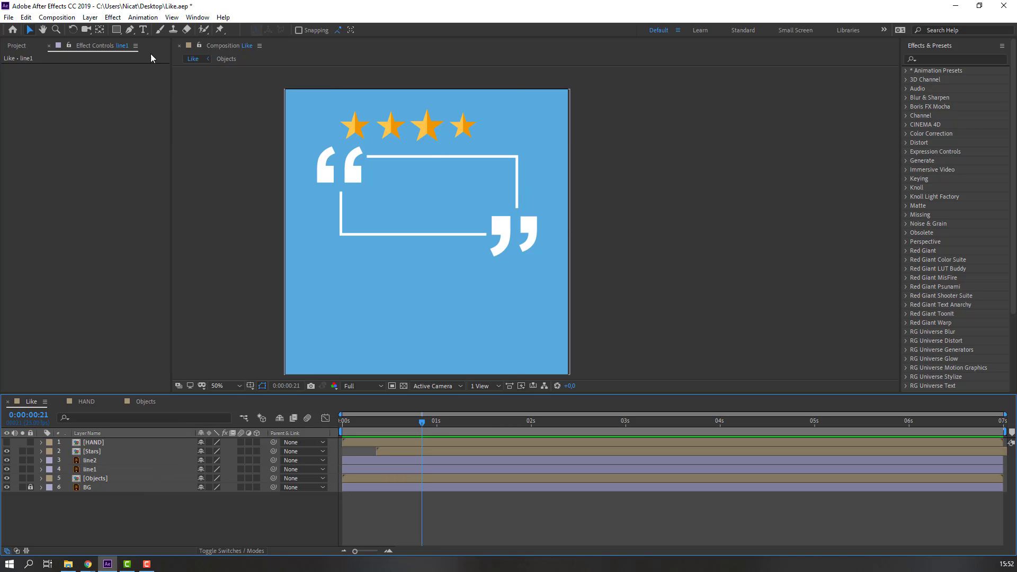
Step: Add a two-line text layer inside the quote frame with the channel owner's full name above "Youtube Channel"
{"action": "left_click", "coordinate": [143, 30]}
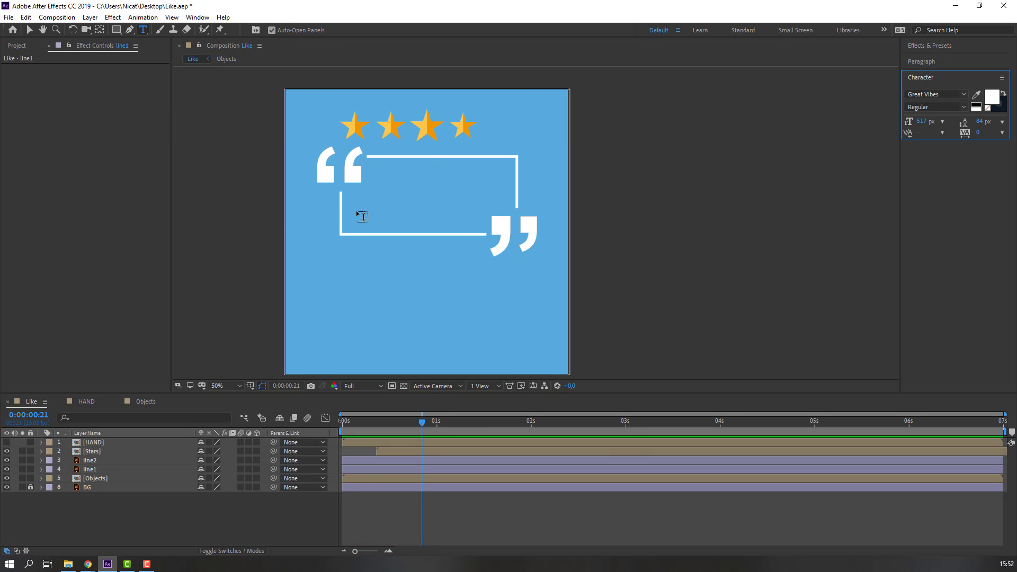
{"action": "left_click", "coordinate": [361, 192]}
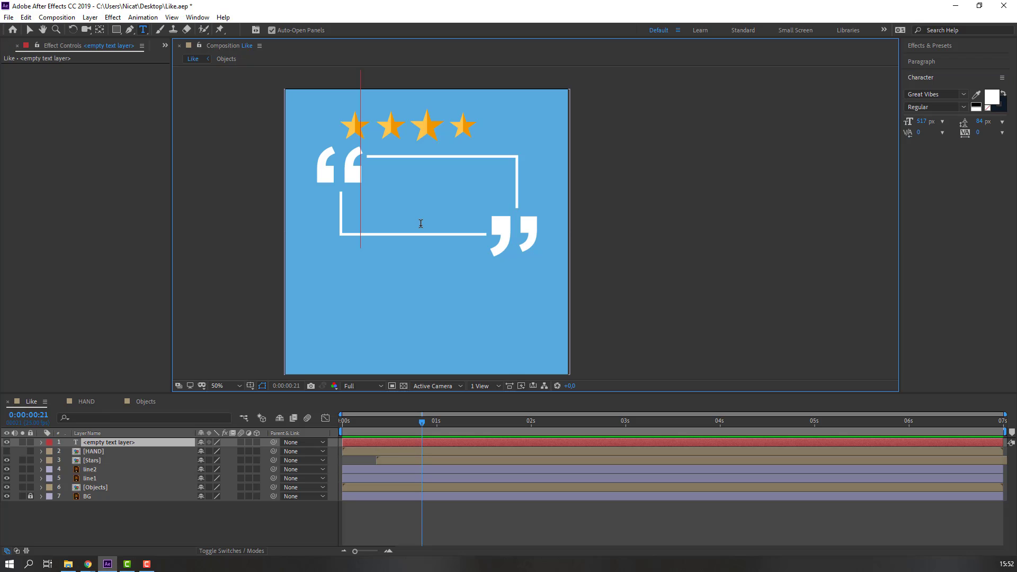
{"action": "type", "text": "Nijat"}
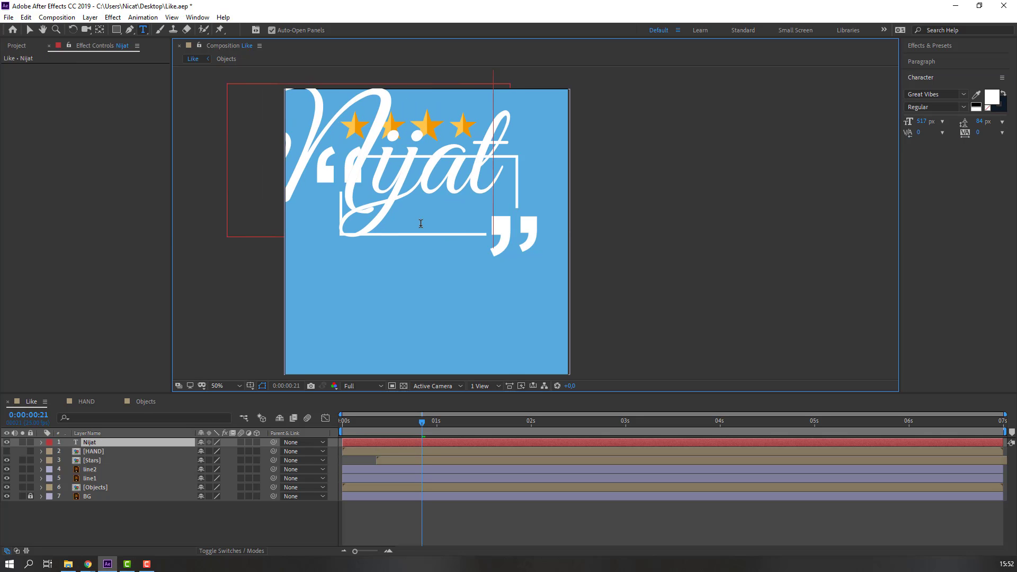
{"action": "type", "text": " Ibrahimli"}
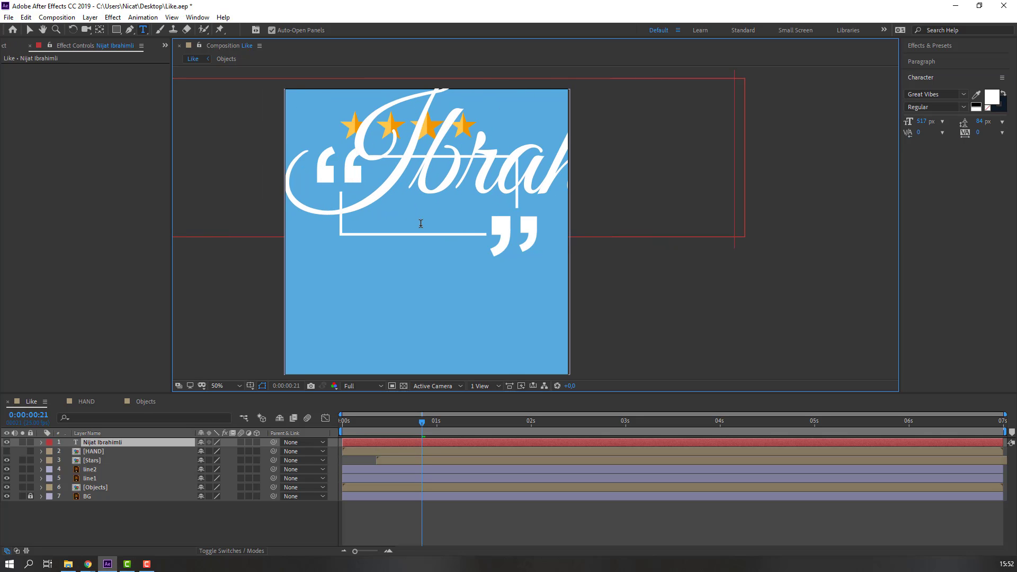
{"action": "type", "text": " Youtube Channel"}
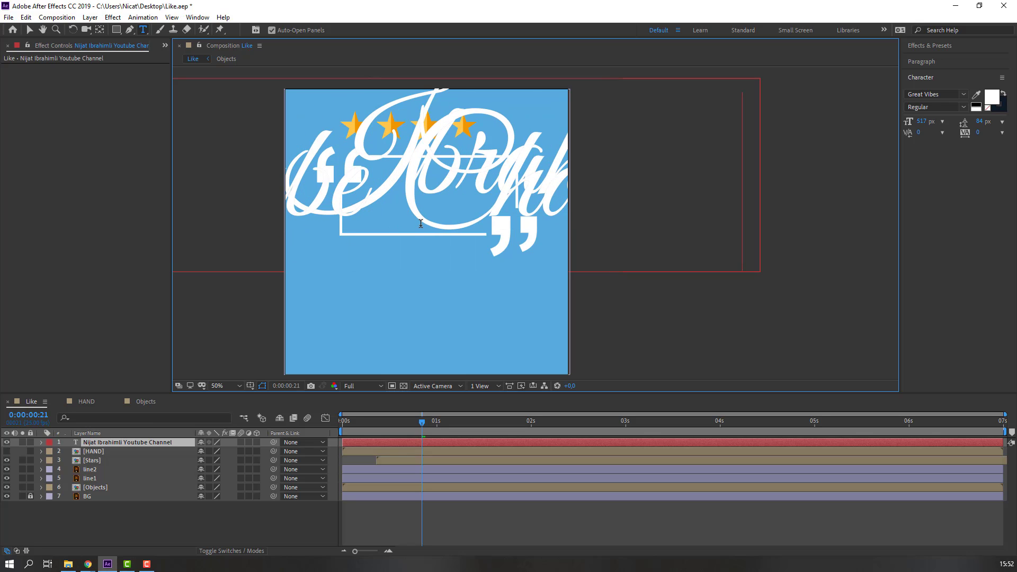
Step: Set all of the text to 85 px in the Proxima Nova Rg Bold font
{"action": "key", "text": "ctrl+a"}
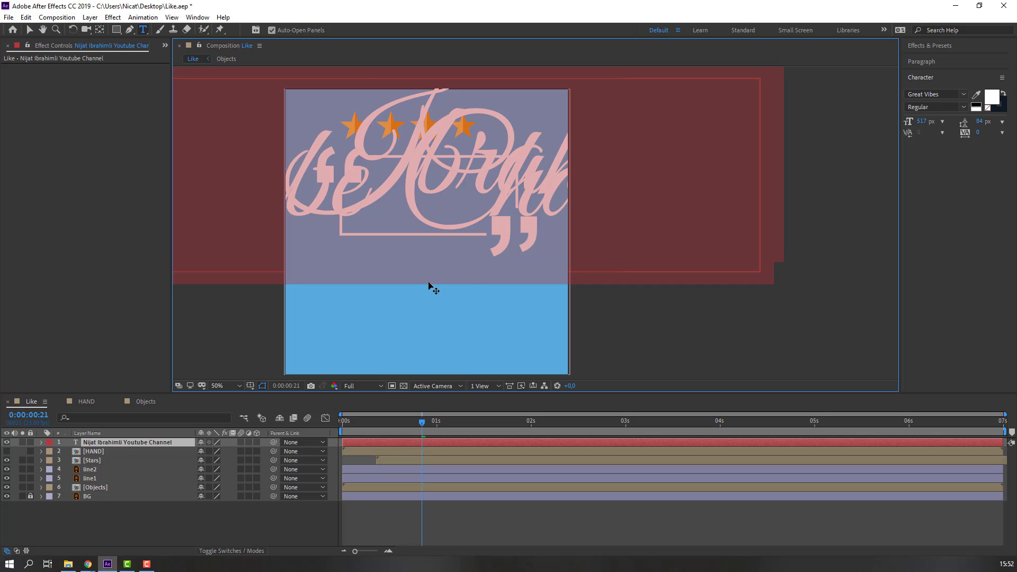
{"action": "left_click_drag", "start_coordinate": [925, 121], "coordinate": [724, 155]}
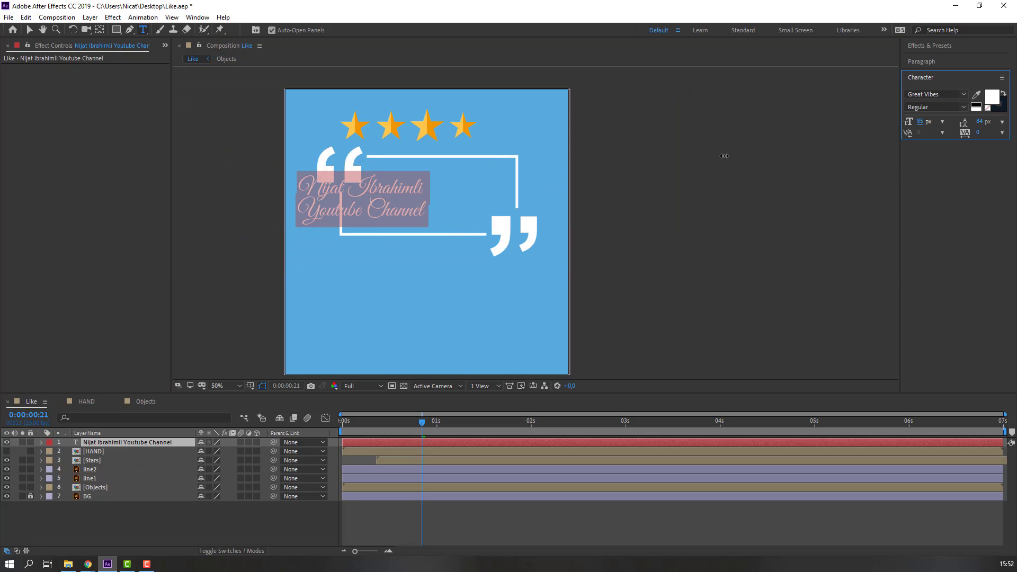
{"action": "left_click", "coordinate": [946, 94]}
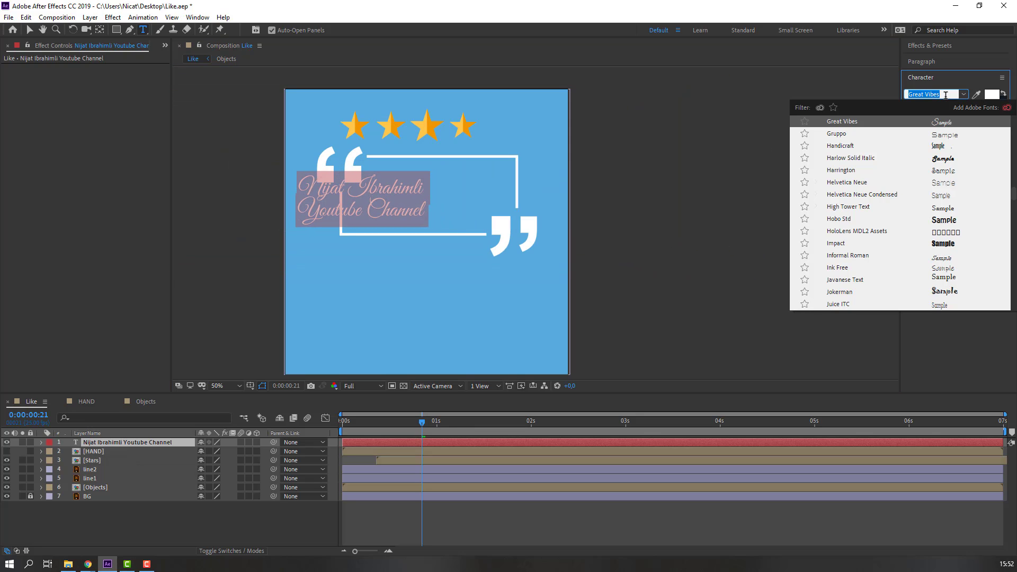
{"action": "type", "text": "prox"}
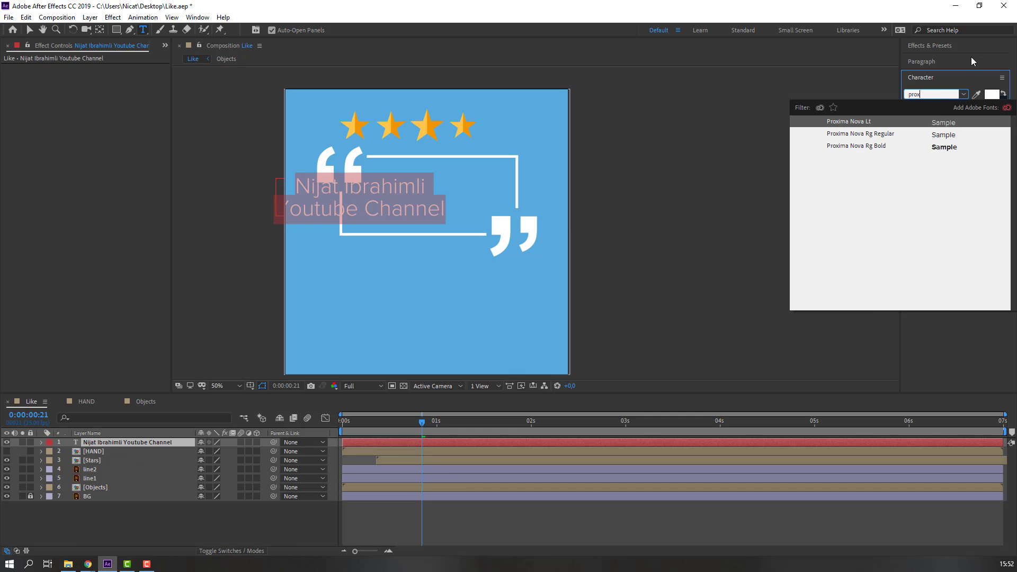
{"action": "left_click", "coordinate": [857, 147]}
{"action": "left_click", "coordinate": [347, 209]}
{"action": "left_click", "coordinate": [29, 31]}
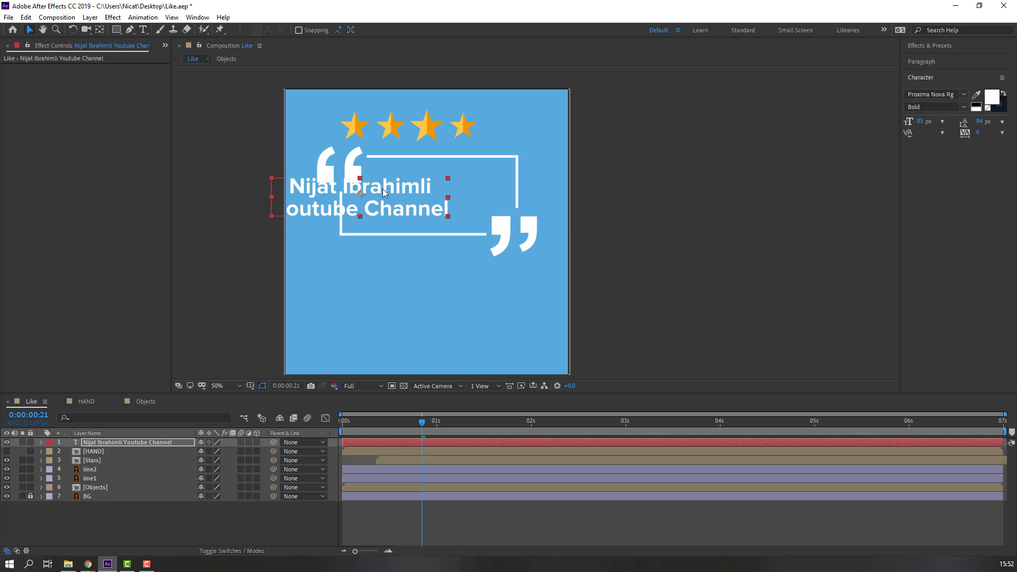
Step: Reduce the text to 59 px with 66 px leading and center it inside the white frame
{"action": "left_click_drag", "start_coordinate": [382, 188], "coordinate": [446, 187]}
{"action": "left_click_drag", "start_coordinate": [923, 126], "coordinate": [905, 121]}
{"action": "left_click_drag", "start_coordinate": [431, 192], "coordinate": [444, 187]}
{"action": "left_click_drag", "start_coordinate": [979, 122], "coordinate": [969, 122]}
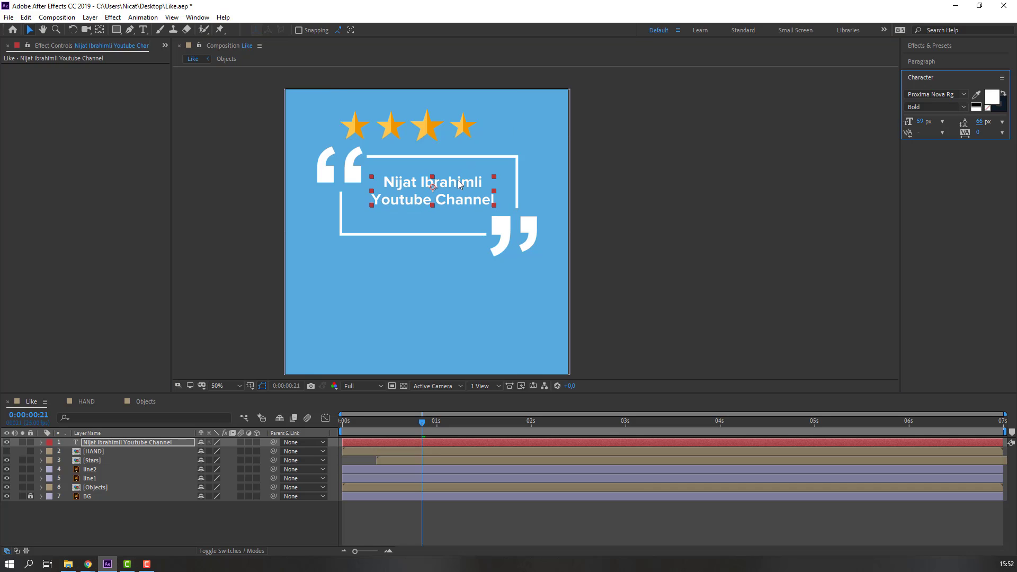
{"action": "left_click_drag", "start_coordinate": [459, 184], "coordinate": [457, 186]}
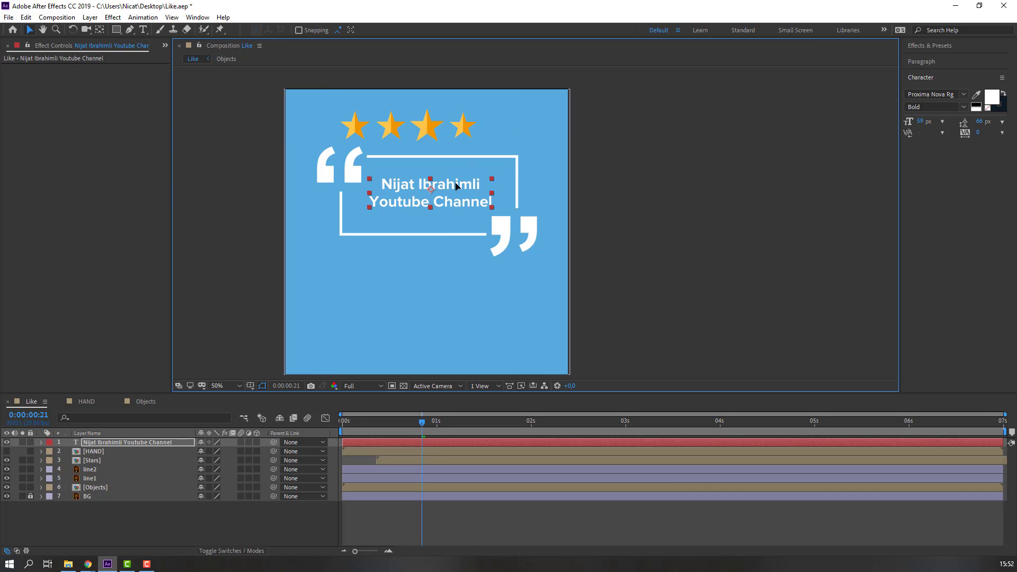
{"action": "left_click", "coordinate": [73, 519]}
Step: Apply the Word Processor animation preset to the text layer and preview it from the start of the composition
{"action": "left_click", "coordinate": [927, 46]}
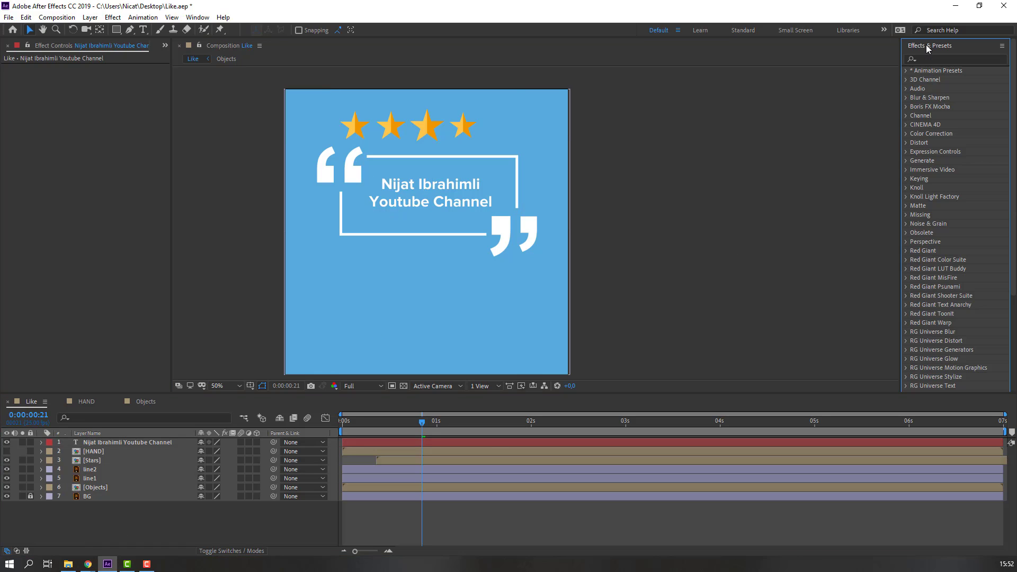
{"action": "left_click", "coordinate": [936, 59]}
{"action": "type", "text": "word"}
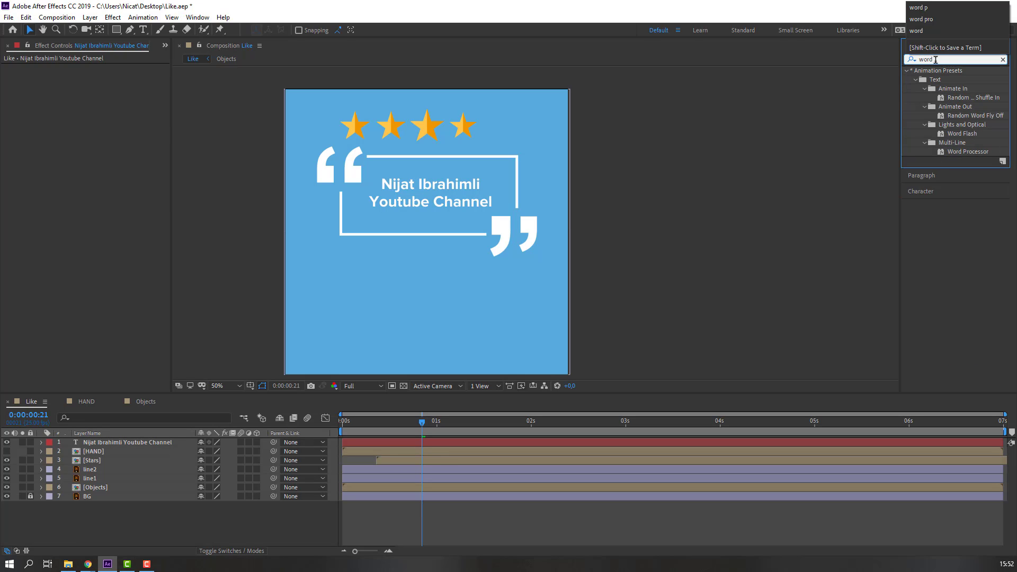
{"action": "type", "text": " pr"}
{"action": "left_click_drag", "start_coordinate": [958, 102], "coordinate": [144, 444]}
{"action": "left_click_drag", "start_coordinate": [371, 422], "coordinate": [348, 422]}
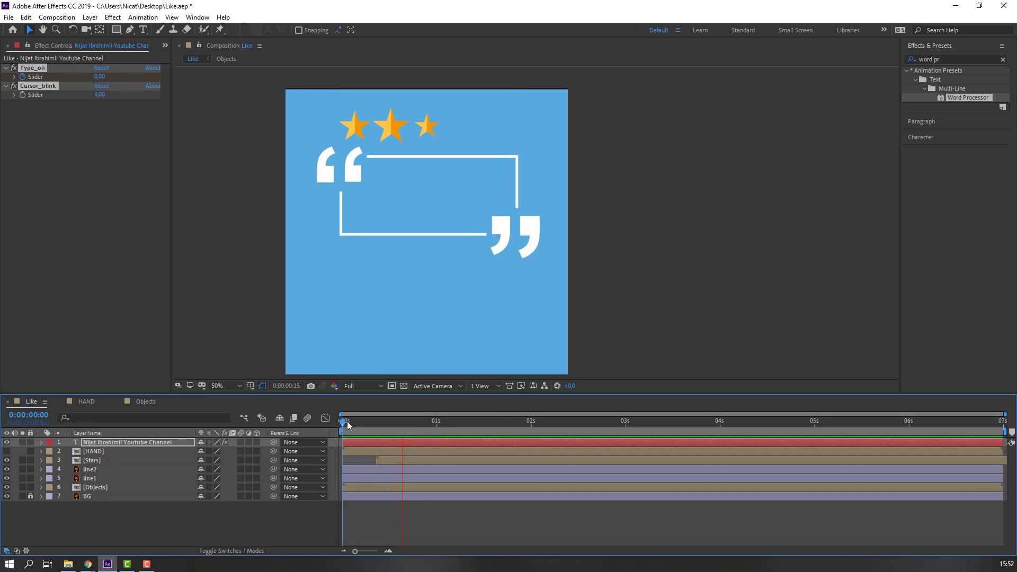
{"action": "key", "text": "space"}
Step: Shift the text layer so typing starts at about frame 2, extend its last Type_on keyframe to about 2.5 seconds, and preview
{"action": "key", "text": "u"}
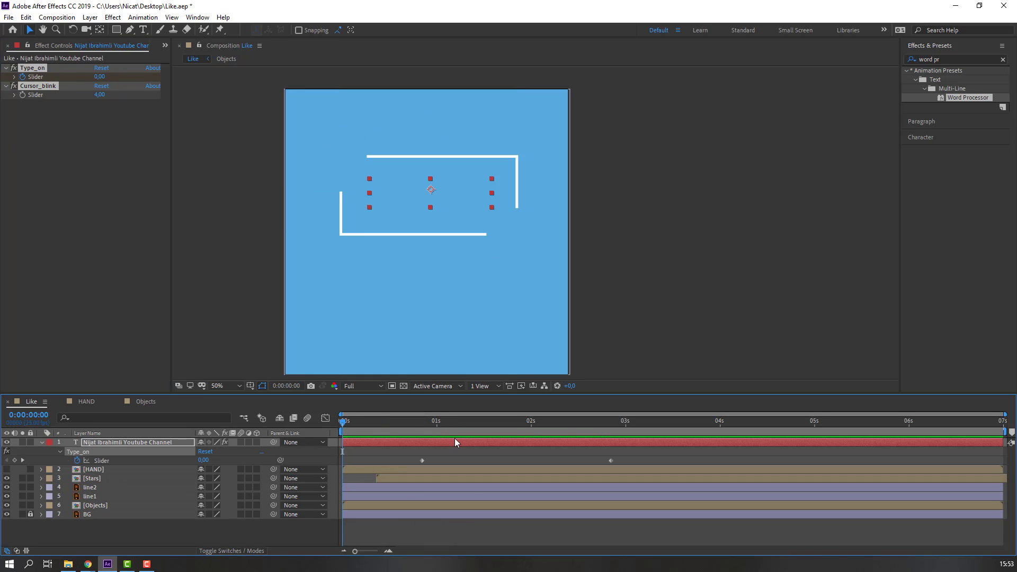
{"action": "mouse_move", "coordinate": [413, 423]}
{"action": "left_mouse_down"}
{"action": "mouse_move", "coordinate": [437, 422]}
{"action": "mouse_move", "coordinate": [422, 422]}
{"action": "left_mouse_up"}
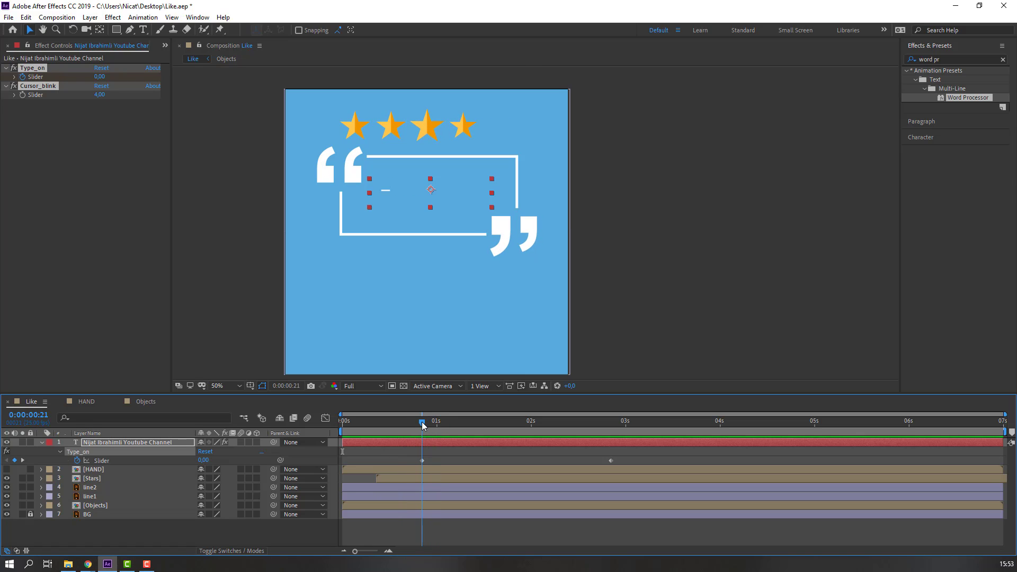
{"action": "mouse_move", "coordinate": [345, 444]}
{"action": "left_mouse_down"}
{"action": "mouse_move", "coordinate": [423, 446]}
{"action": "mouse_move", "coordinate": [350, 443]}
{"action": "left_mouse_up"}
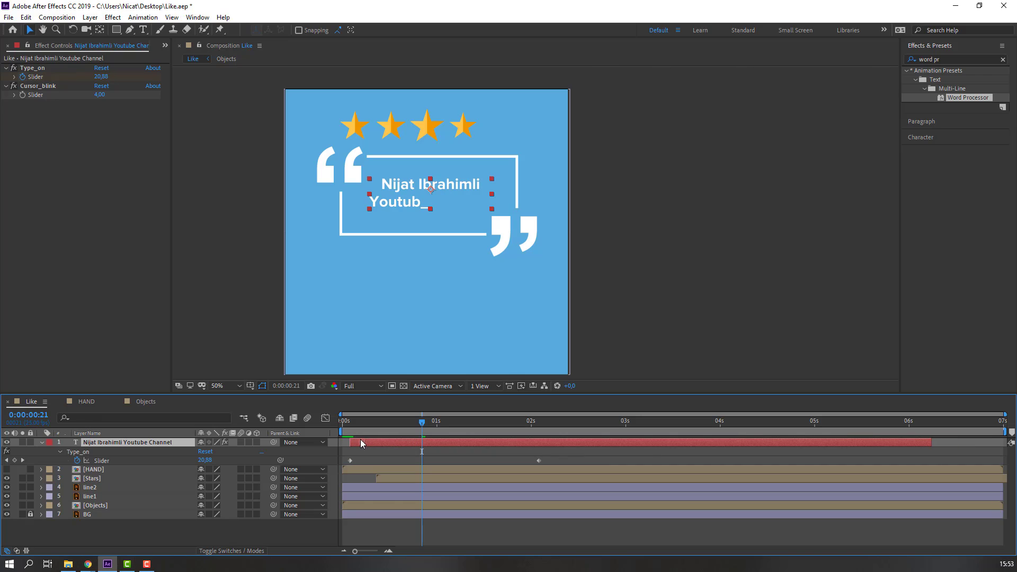
{"action": "key", "text": "space"}
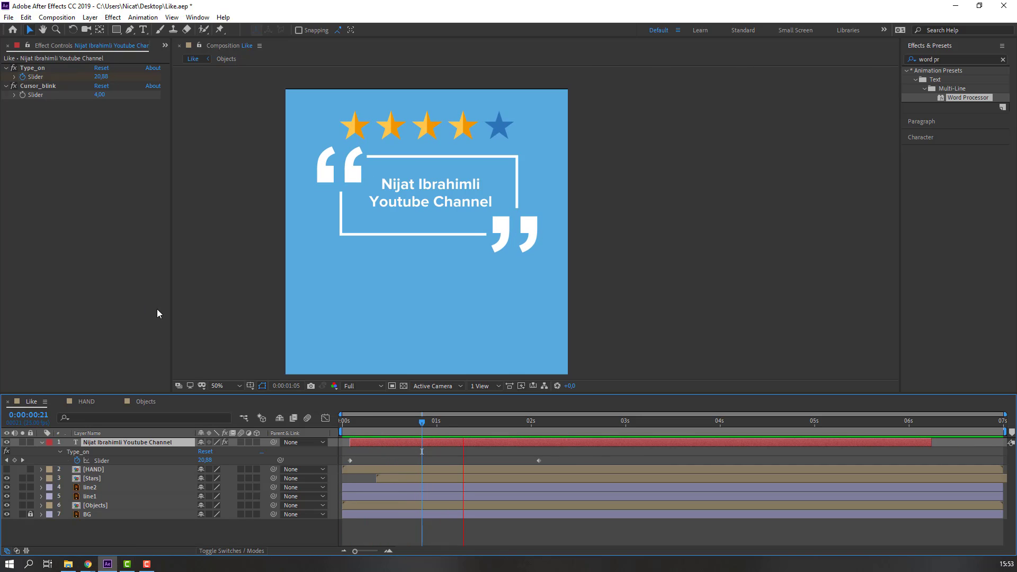
{"action": "left_click_drag", "start_coordinate": [539, 460], "coordinate": [576, 459]}
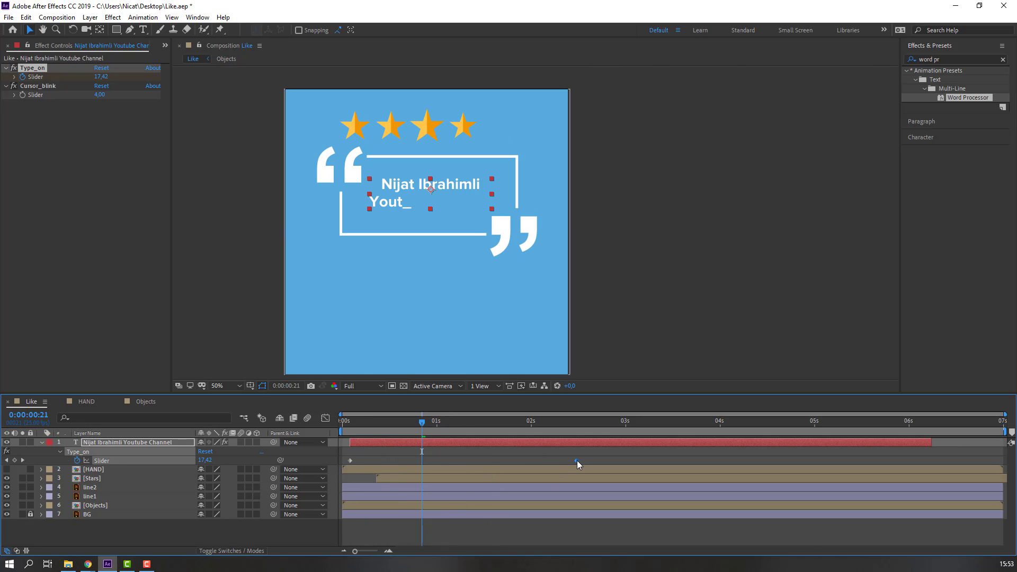
{"action": "key", "text": "space"}
{"action": "left_click_drag", "start_coordinate": [417, 426], "coordinate": [441, 424]}
{"action": "left_click", "coordinate": [42, 443]}
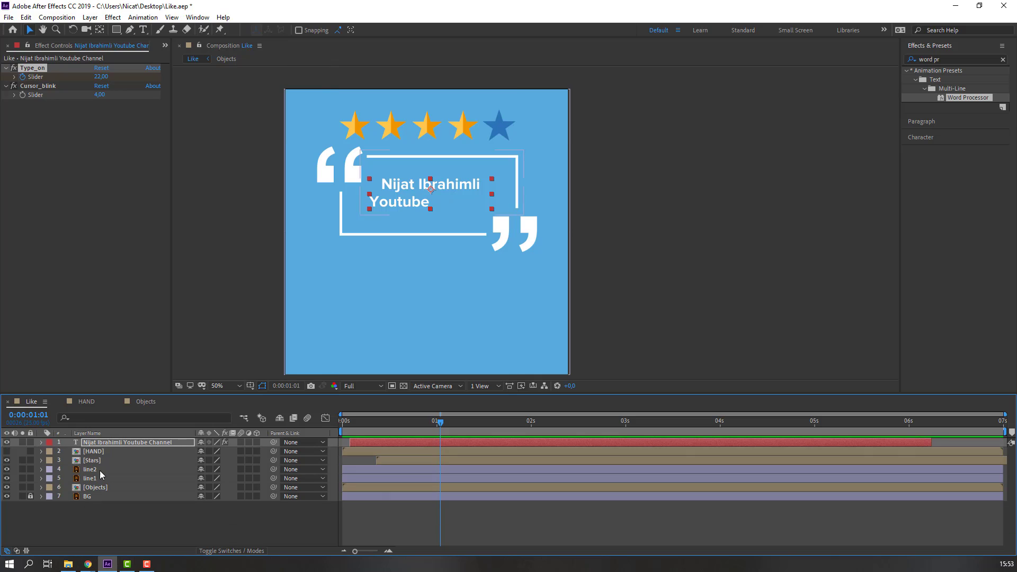
Step: Draw an open L-shaped mask path on the line2 layer along the frame's left and bottom lines
{"action": "left_click", "coordinate": [102, 470]}
{"action": "scroll", "coordinate": [398, 234], "scroll_direction": "up", "scroll_amount": 2}
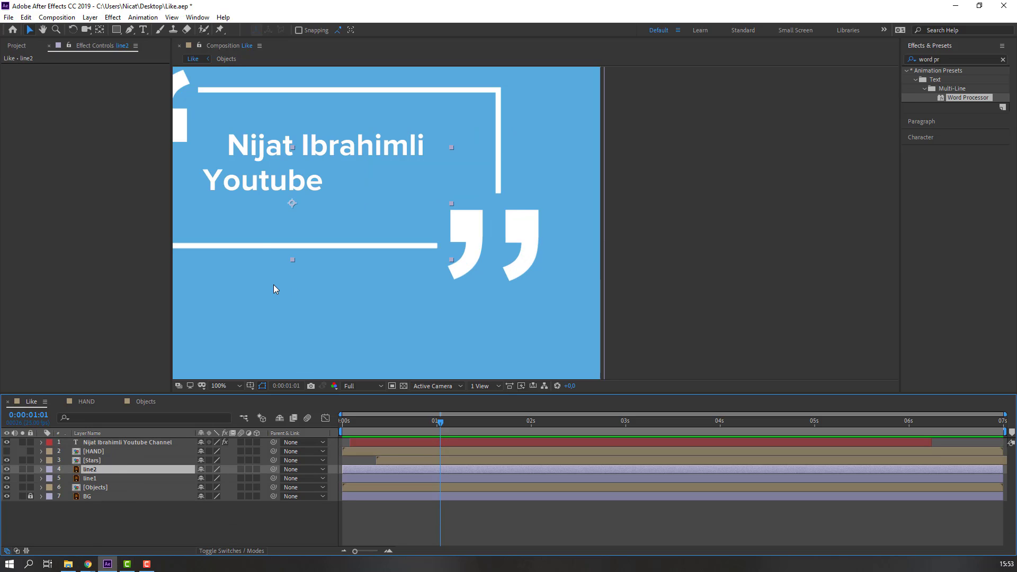
{"action": "left_click", "coordinate": [129, 30]}
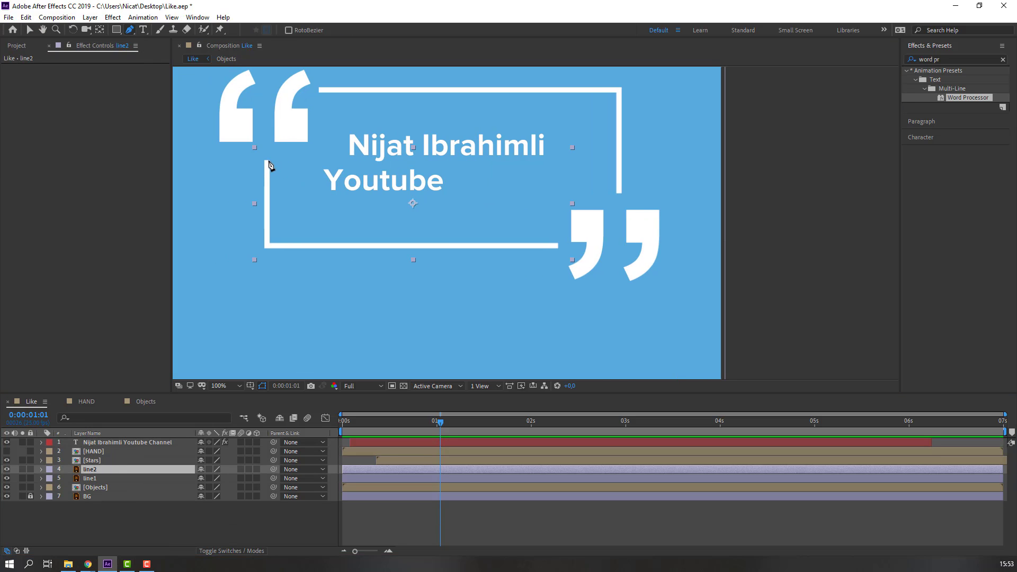
{"action": "left_click", "coordinate": [266, 159]}
{"action": "left_click", "coordinate": [267, 246]}
{"action": "left_click", "coordinate": [556, 245]}
{"action": "left_click", "coordinate": [30, 31]}
{"action": "left_click", "coordinate": [120, 526]}
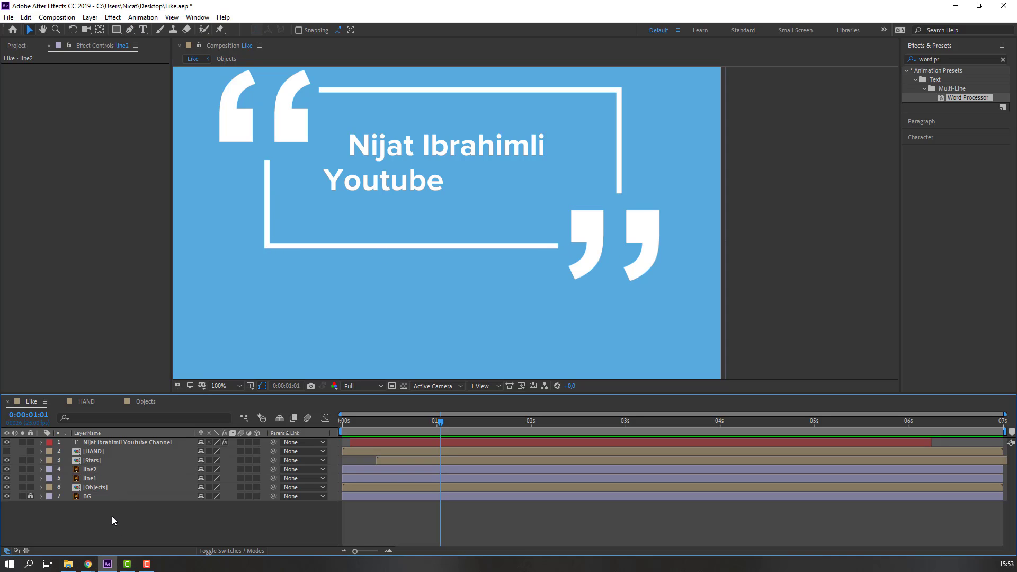
Step: Trace the frame's top and right lines with an open mask path on the line1 layer
{"action": "left_click", "coordinate": [93, 479]}
{"action": "left_click_drag", "start_coordinate": [486, 171], "coordinate": [444, 213]}
{"action": "key", "text": "g"}
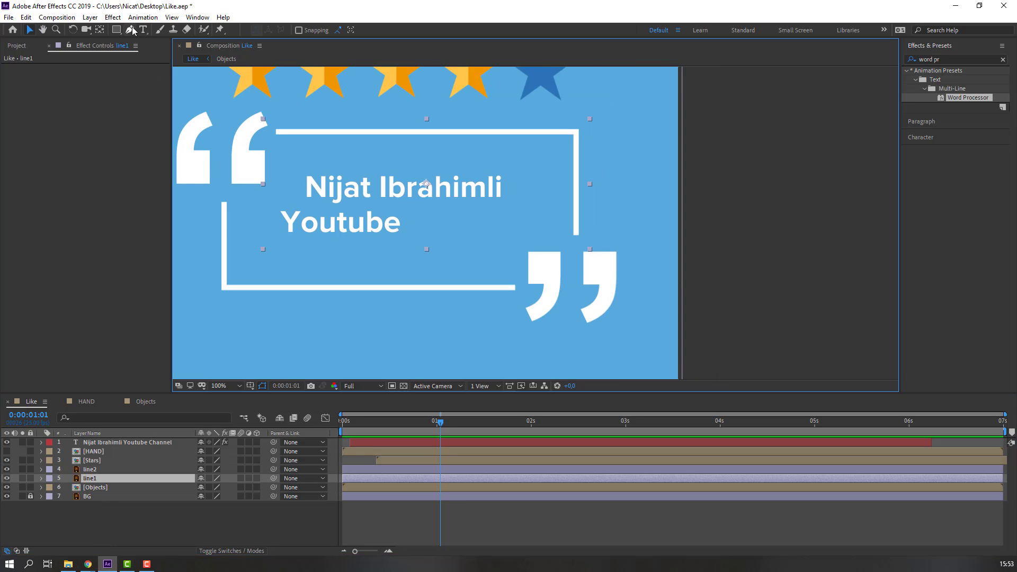
{"action": "left_click", "coordinate": [276, 131]}
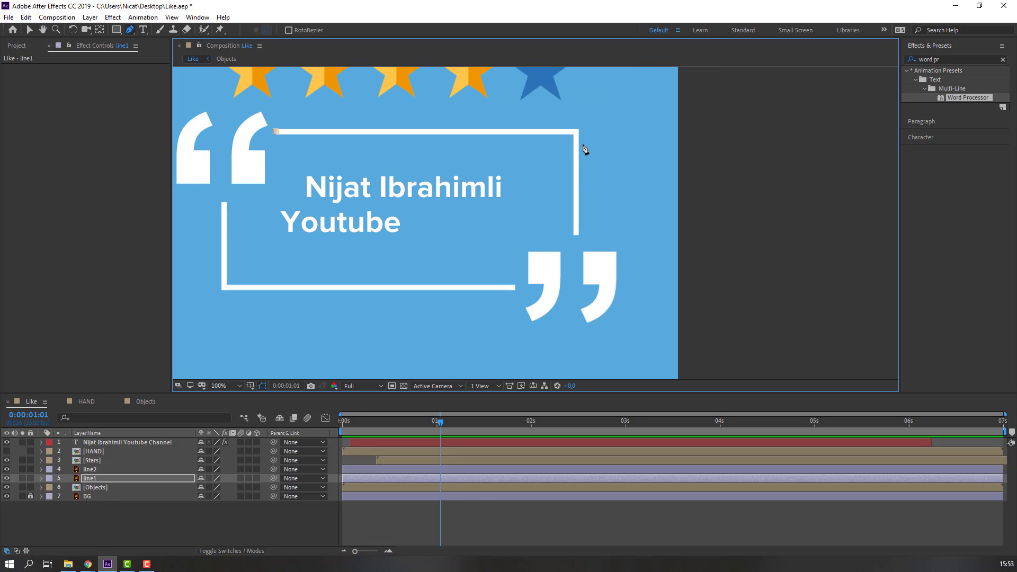
{"action": "left_click", "coordinate": [577, 132]}
{"action": "left_click", "coordinate": [577, 234]}
{"action": "left_click", "coordinate": [26, 30]}
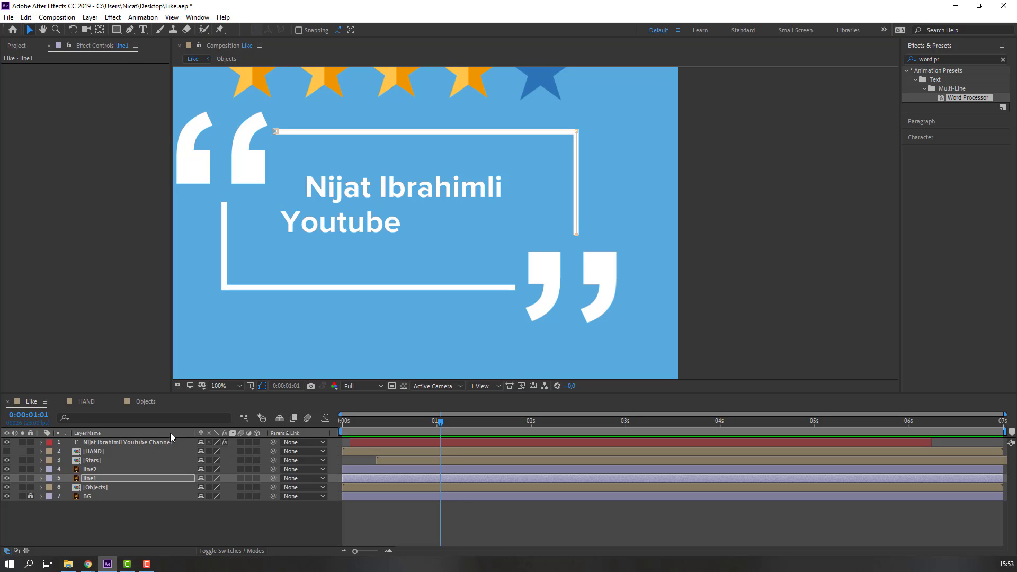
{"action": "left_click", "coordinate": [129, 543]}
Step: Apply the Stroke effect to the line2 layer, using all masks and the Reveal Original Image paint style
{"action": "left_click", "coordinate": [954, 60]}
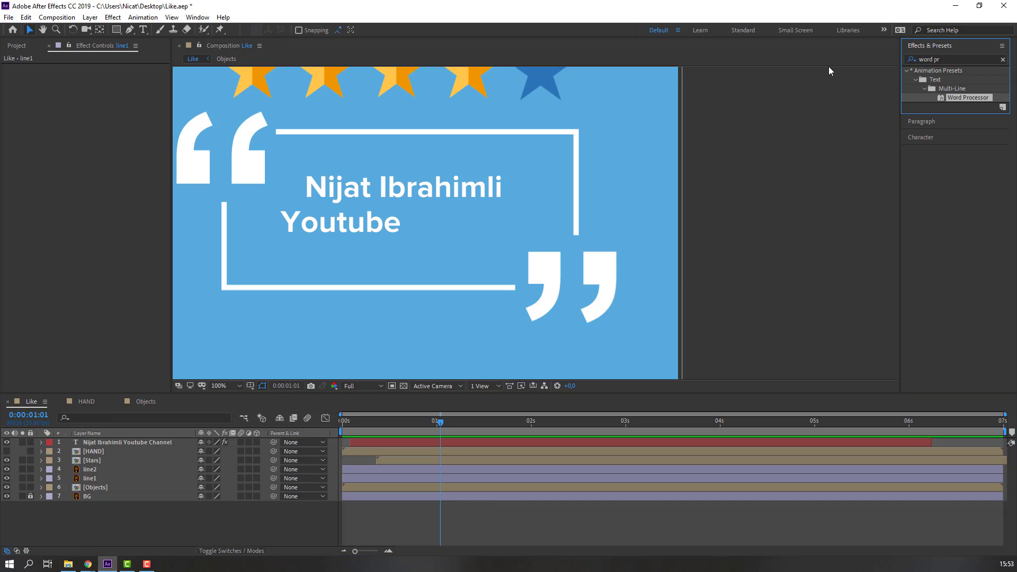
{"action": "left_click_drag", "start_coordinate": [945, 59], "coordinate": [879, 65]}
{"action": "type", "text": "troke"}
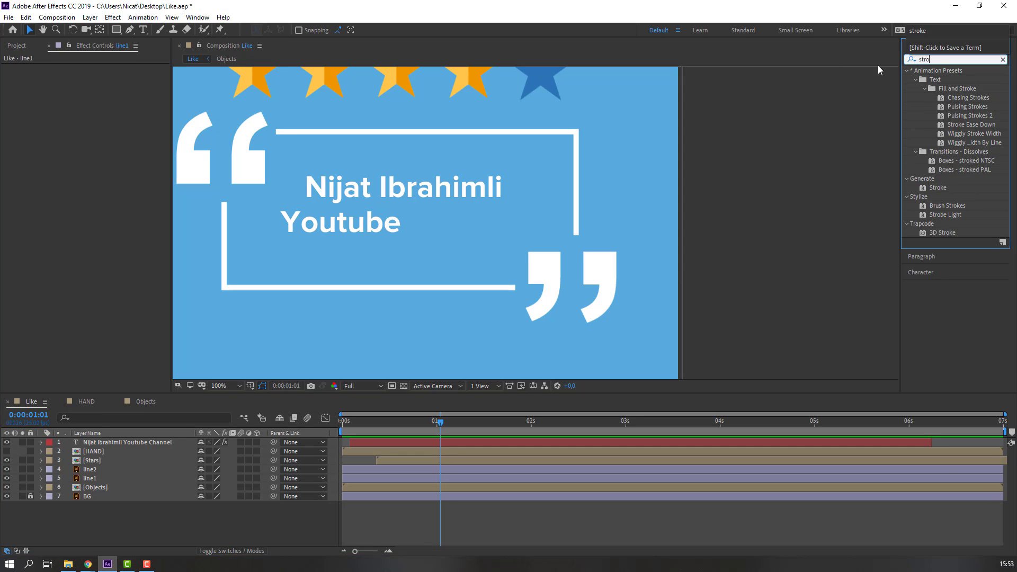
{"action": "left_click", "coordinate": [551, 292]}
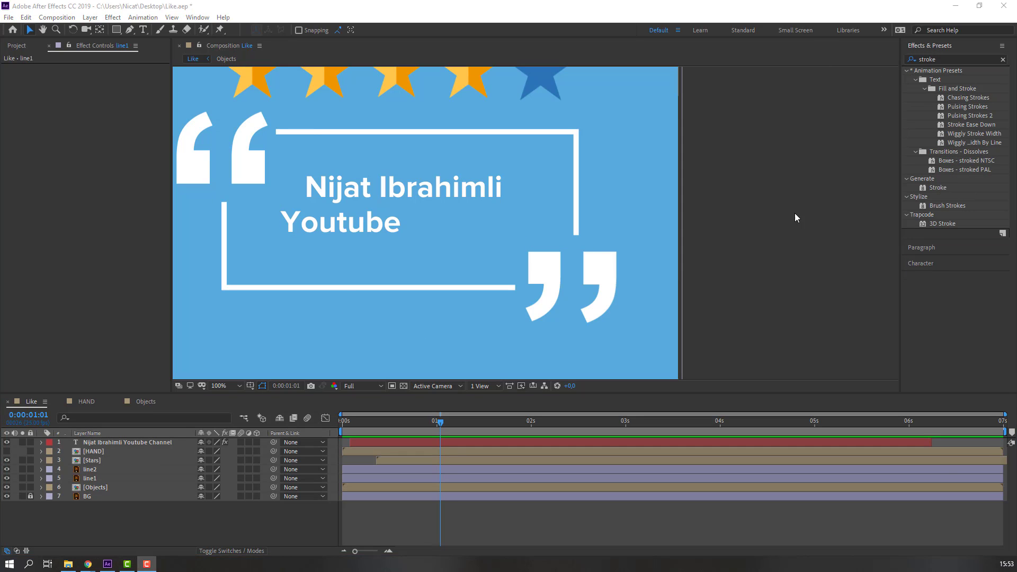
{"action": "mouse_move", "coordinate": [936, 189]}
{"action": "left_mouse_down"}
{"action": "mouse_move", "coordinate": [463, 390]}
{"action": "mouse_move", "coordinate": [150, 469]}
{"action": "mouse_move", "coordinate": [110, 468]}
{"action": "left_mouse_up"}
{"action": "left_click", "coordinate": [97, 86]}
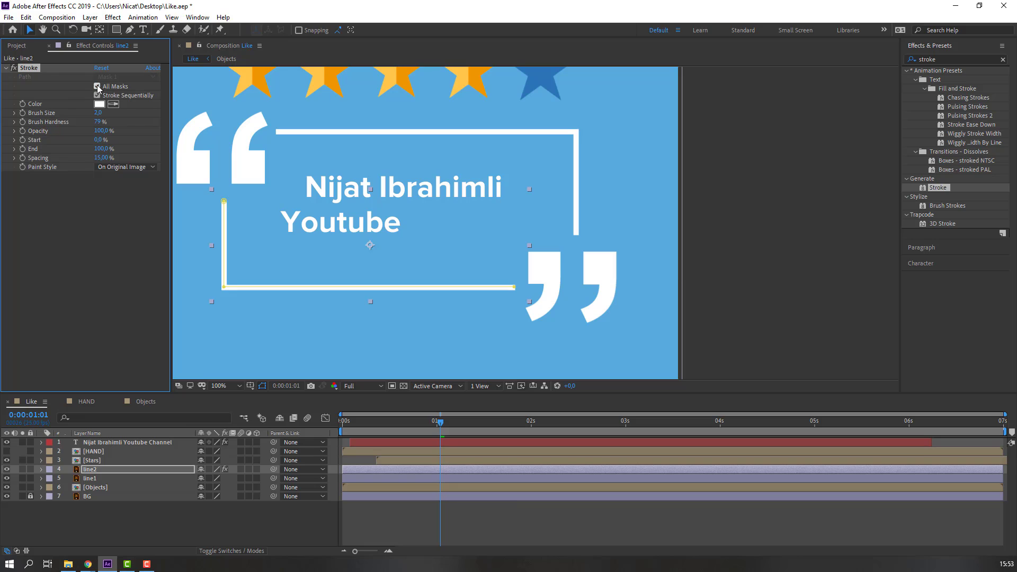
{"action": "left_click", "coordinate": [115, 168]}
{"action": "left_click", "coordinate": [160, 203]}
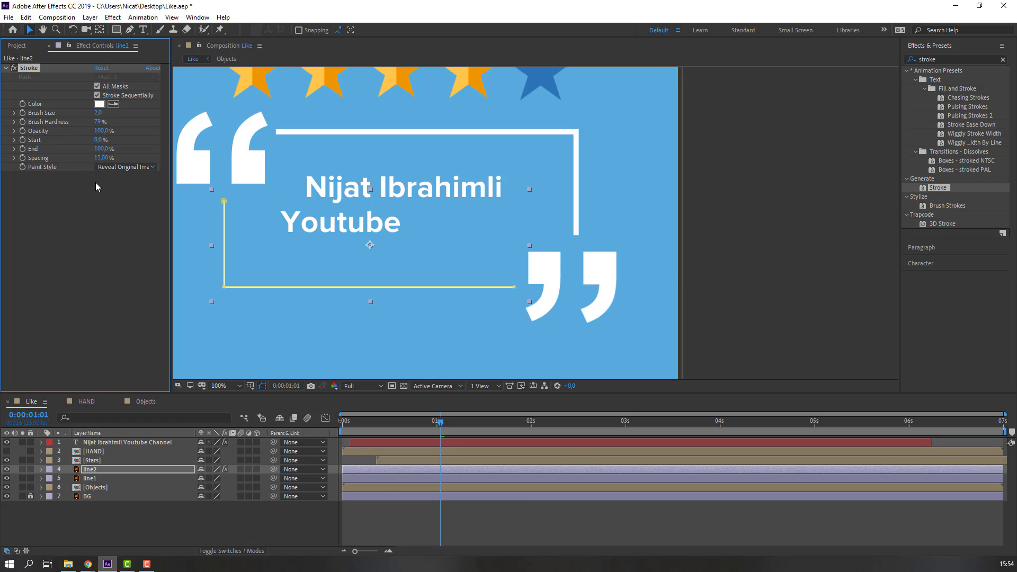
Step: Set line2's Stroke brush size to 10.2 and End to 0%, and go to the composition's first frame
{"action": "mouse_move", "coordinate": [98, 113]}
{"action": "left_mouse_down"}
{"action": "mouse_move", "coordinate": [164, 112]}
{"action": "mouse_move", "coordinate": [133, 114]}
{"action": "left_mouse_up"}
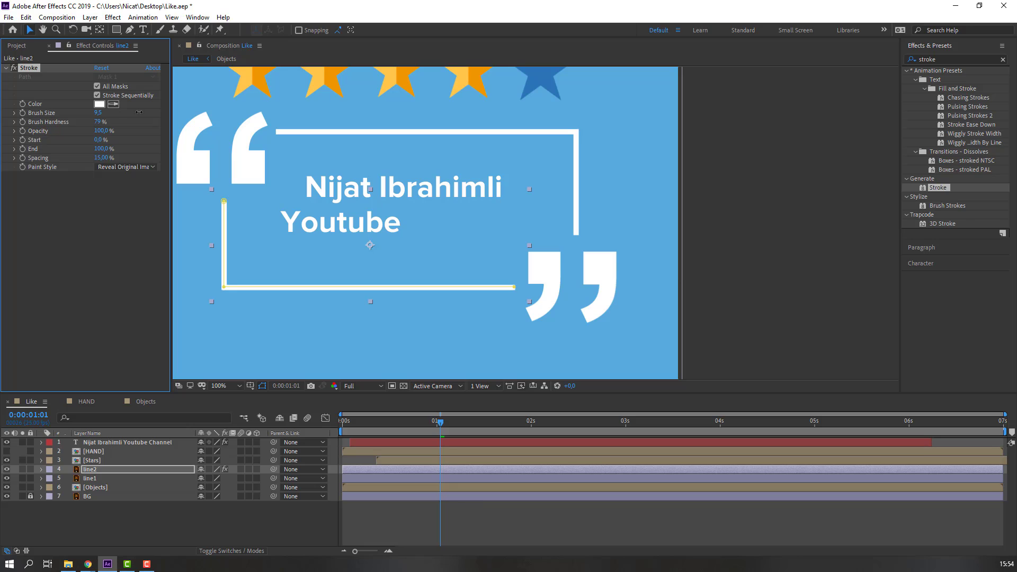
{"action": "left_click_drag", "start_coordinate": [102, 150], "coordinate": [57, 149]}
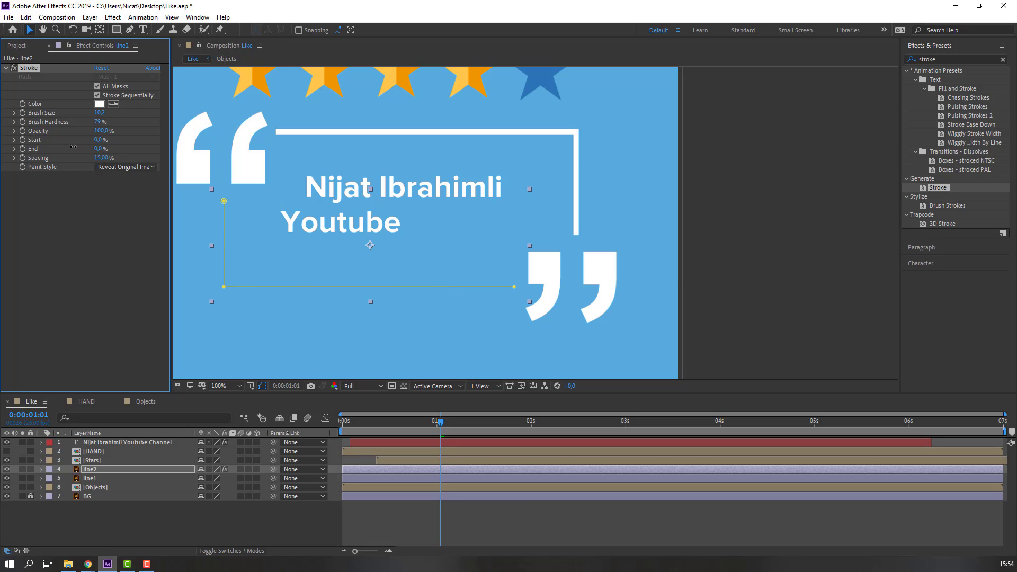
{"action": "left_click_drag", "start_coordinate": [380, 420], "coordinate": [329, 419]}
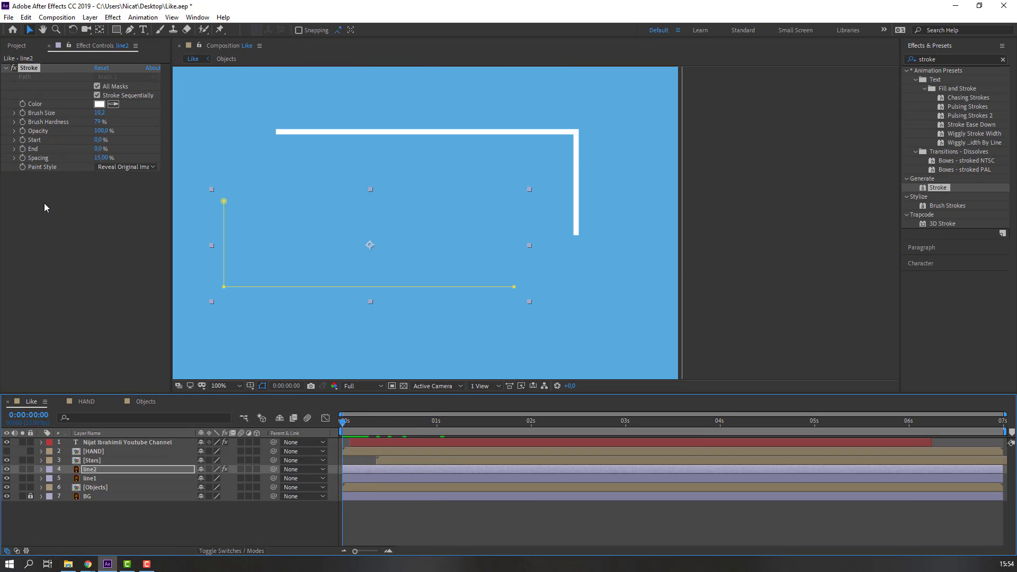
Step: Keyframe line2's Stroke End from 0% at the first frame to 99% at 0:00:00:08 and preview the line being drawn
{"action": "left_click", "coordinate": [22, 152]}
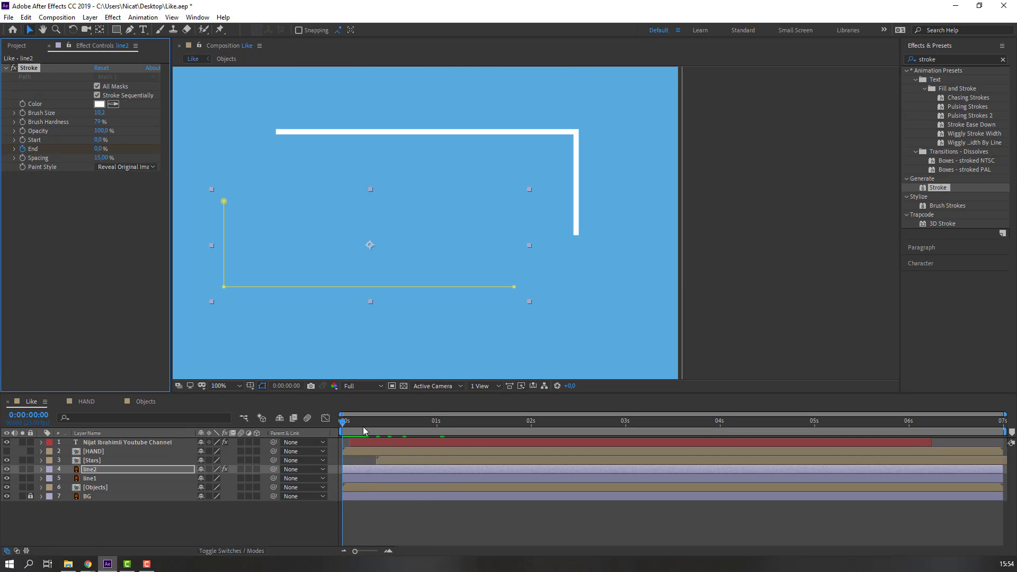
{"action": "key", "text": "u"}
{"action": "left_click_drag", "start_coordinate": [347, 422], "coordinate": [378, 422]}
{"action": "left_click_drag", "start_coordinate": [100, 150], "coordinate": [306, 190]}
{"action": "key", "text": "space"}
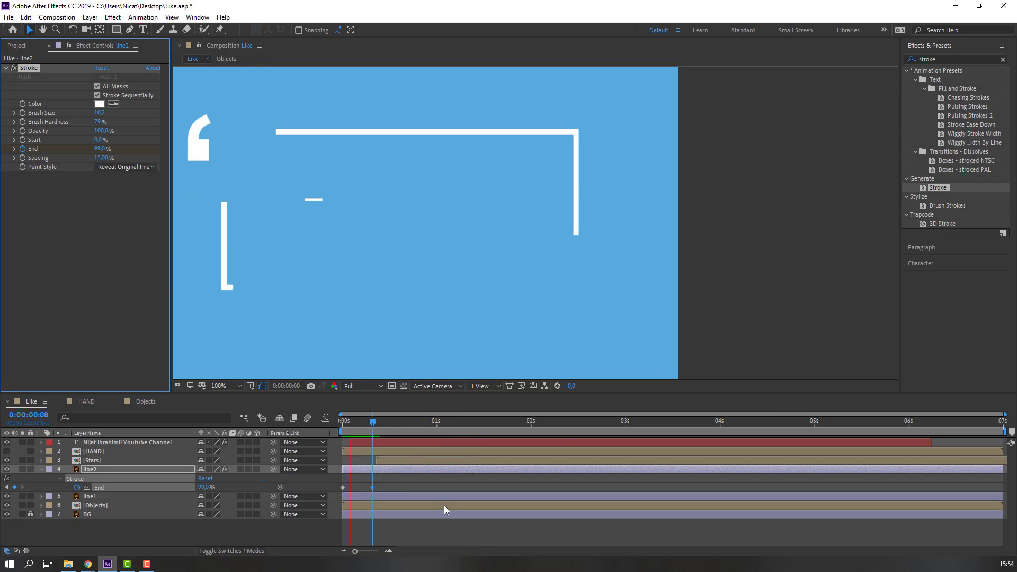
Step: Move line2's second End keyframe to about frame 11 and apply Easy Ease to both End keyframes
{"action": "left_click_drag", "start_coordinate": [372, 488], "coordinate": [383, 488]}
{"action": "left_click", "coordinate": [343, 488]}
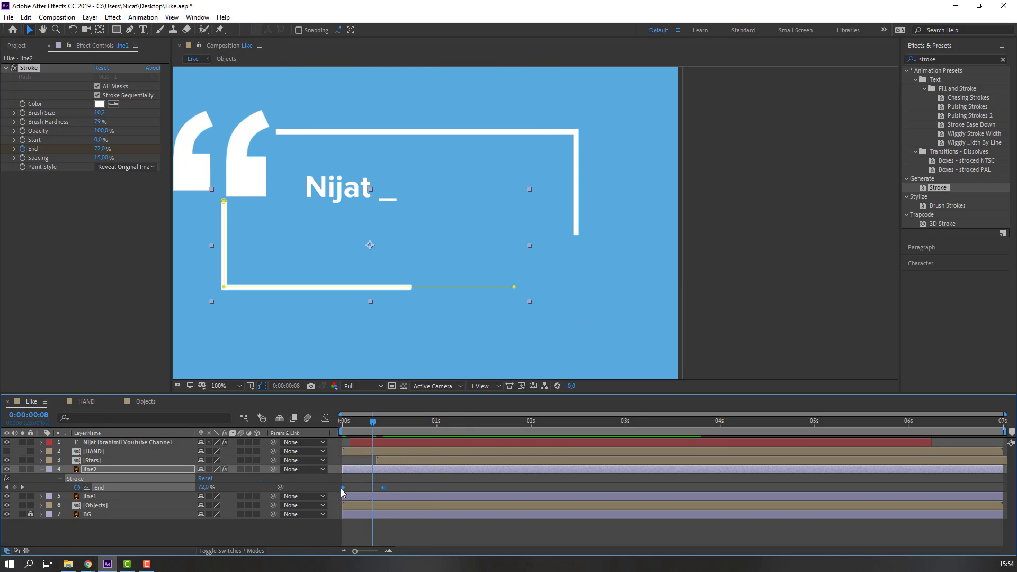
{"action": "right_click", "coordinate": [341, 488]}
{"action": "mouse_move", "coordinate": [402, 482]}
{"action": "left_click", "coordinate": [506, 417]}
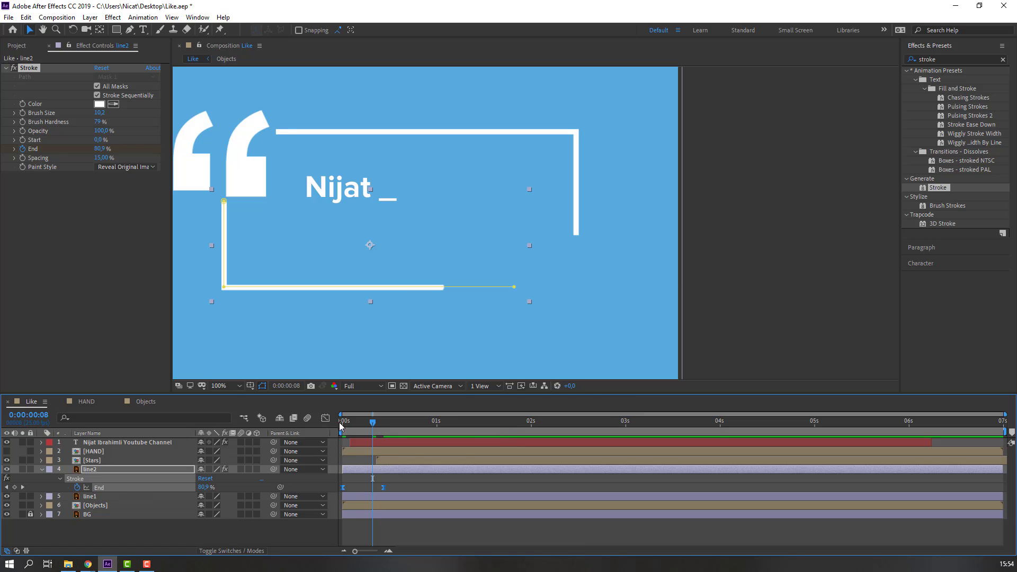
Step: Reshape the End speed graph of line2 into a single steep peak between its two keyframes and preview it
{"action": "left_click", "coordinate": [326, 418]}
{"action": "left_click_drag", "start_coordinate": [350, 524], "coordinate": [377, 525]}
{"action": "key", "text": "space"}
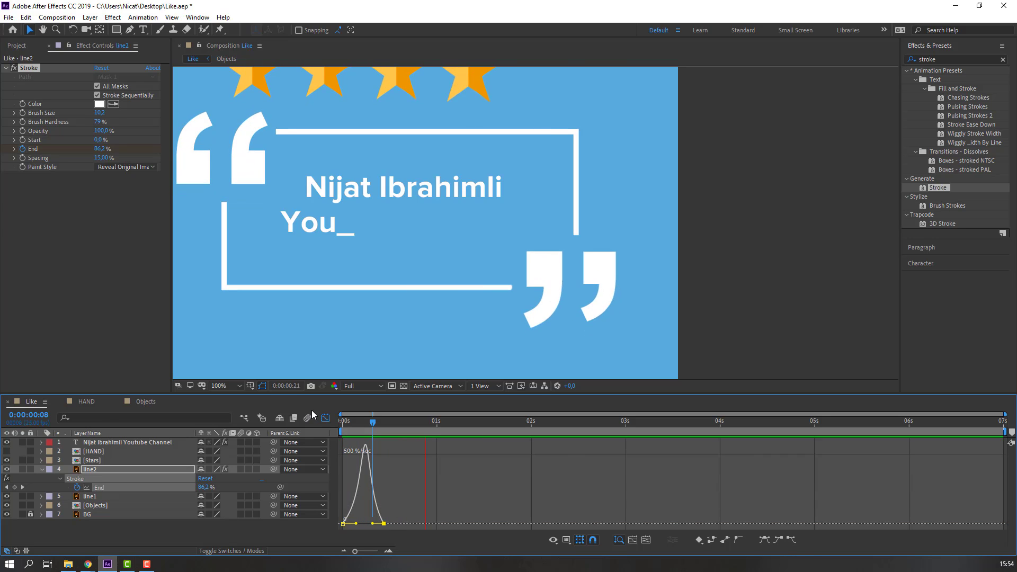
{"action": "left_click", "coordinate": [325, 418]}
Step: Move line2's second End keyframe to 0:00:00:19 and preview the slower line animation
{"action": "left_click_drag", "start_coordinate": [382, 487], "coordinate": [414, 488]}
{"action": "key", "text": "space"}
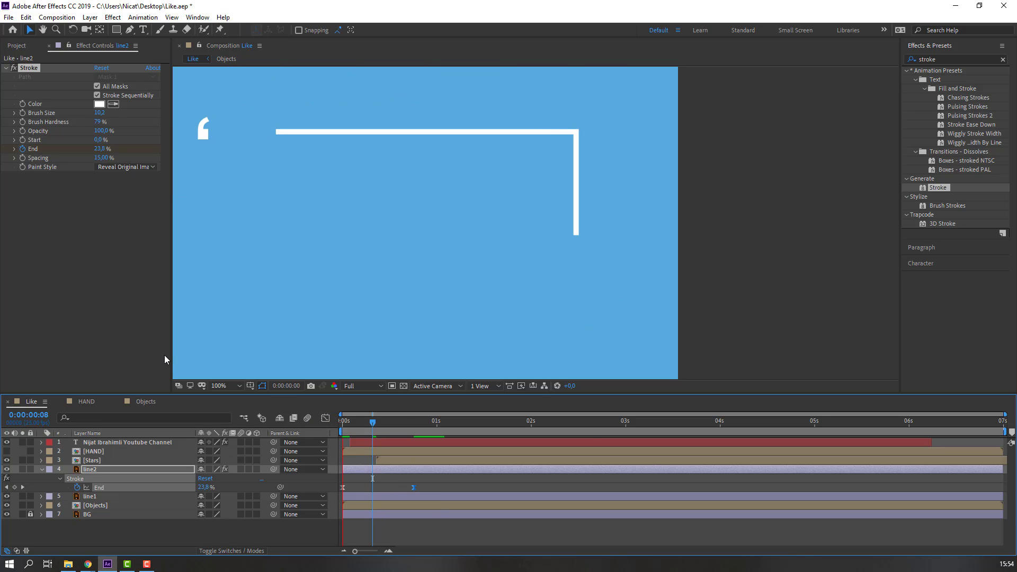
{"action": "scroll", "coordinate": [330, 304], "scroll_direction": "down", "scroll_amount": 2}
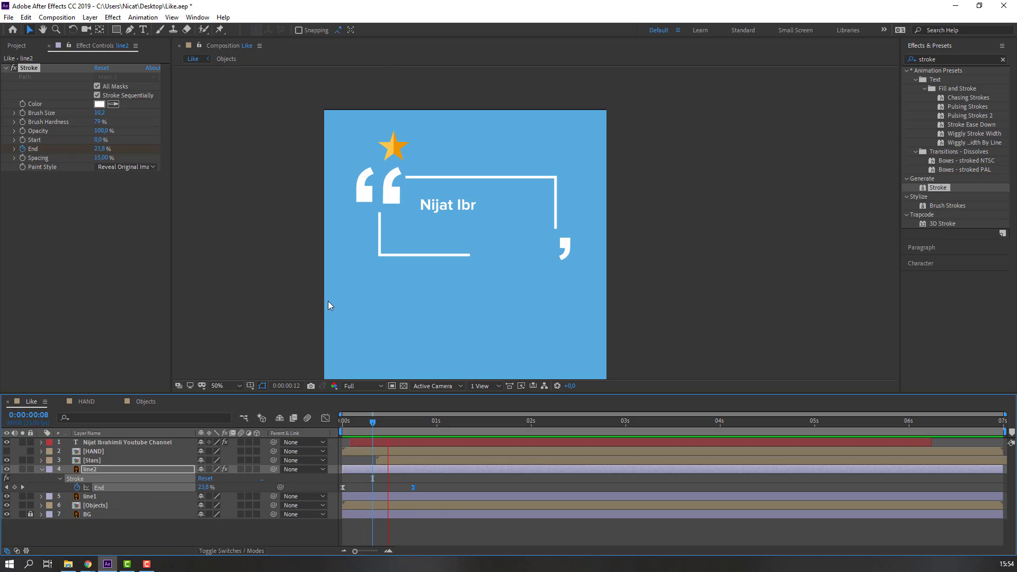
{"action": "key", "text": "space"}
{"action": "left_click_drag", "start_coordinate": [389, 430], "coordinate": [414, 427]}
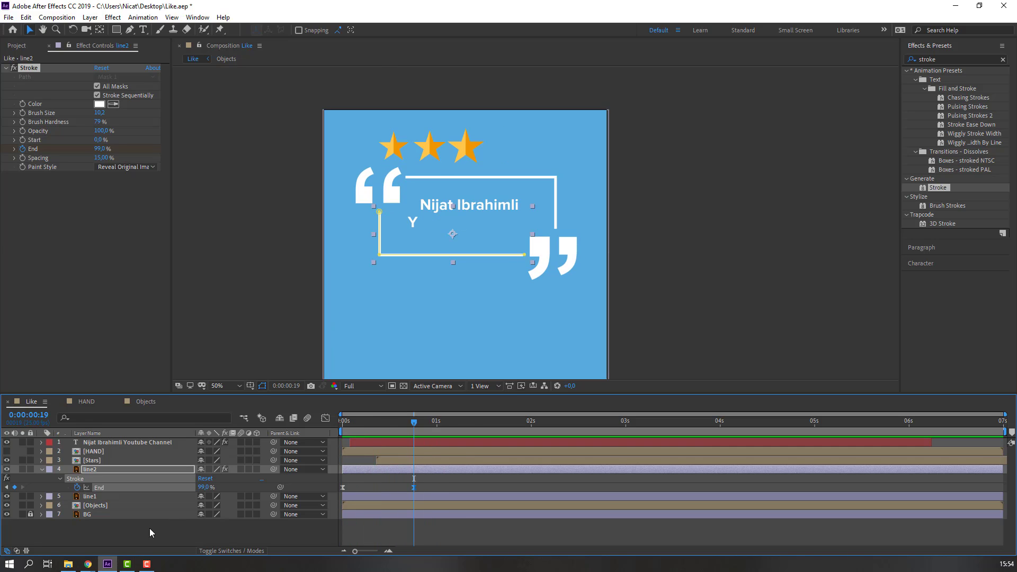
Step: Copy line2's animated Stroke effect, paste it onto line1 at the composition's first frame, and preview both lines
{"action": "left_click", "coordinate": [129, 534]}
{"action": "left_click", "coordinate": [30, 68]}
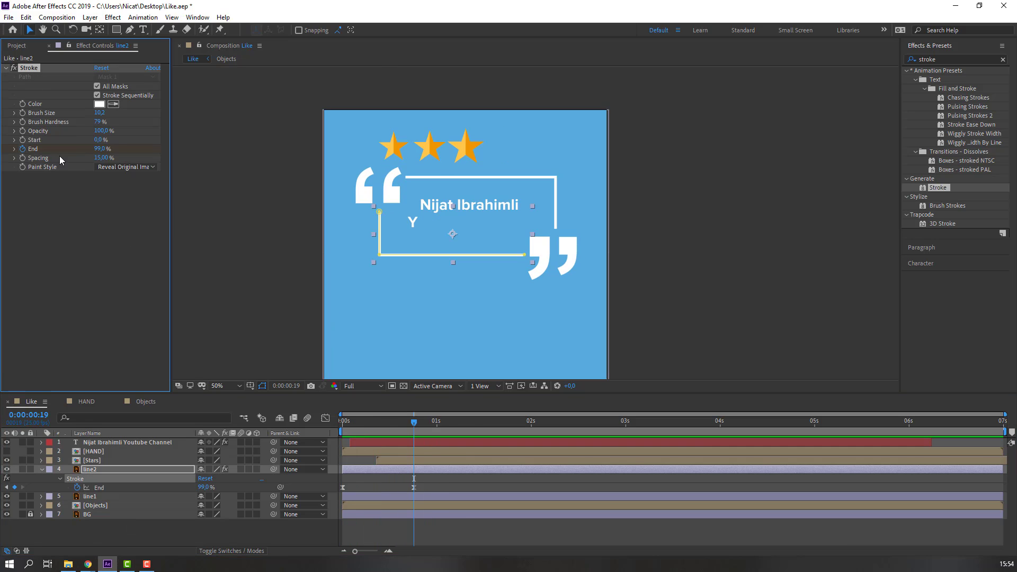
{"action": "left_click", "coordinate": [94, 497]}
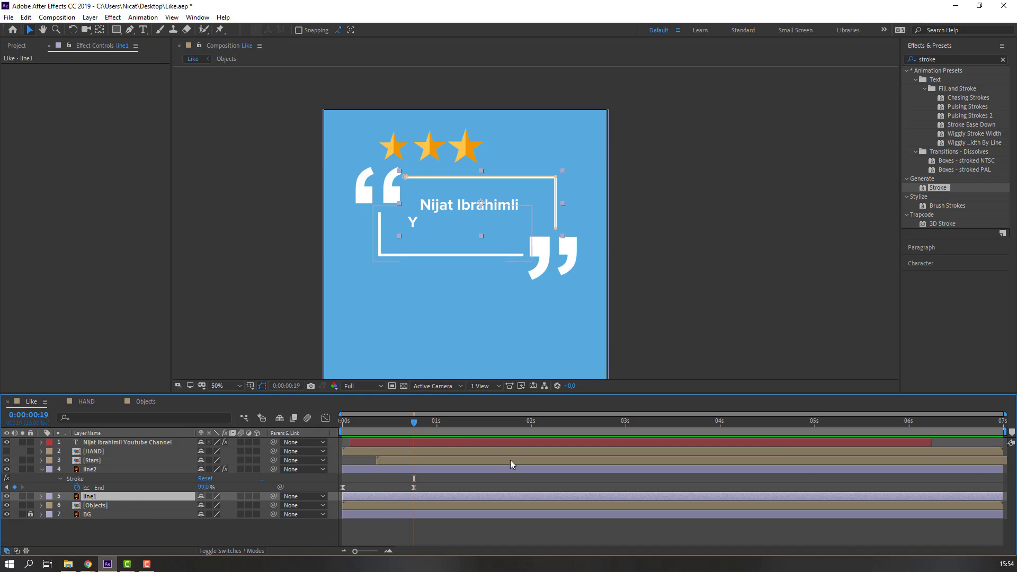
{"action": "left_click_drag", "start_coordinate": [417, 428], "coordinate": [343, 430]}
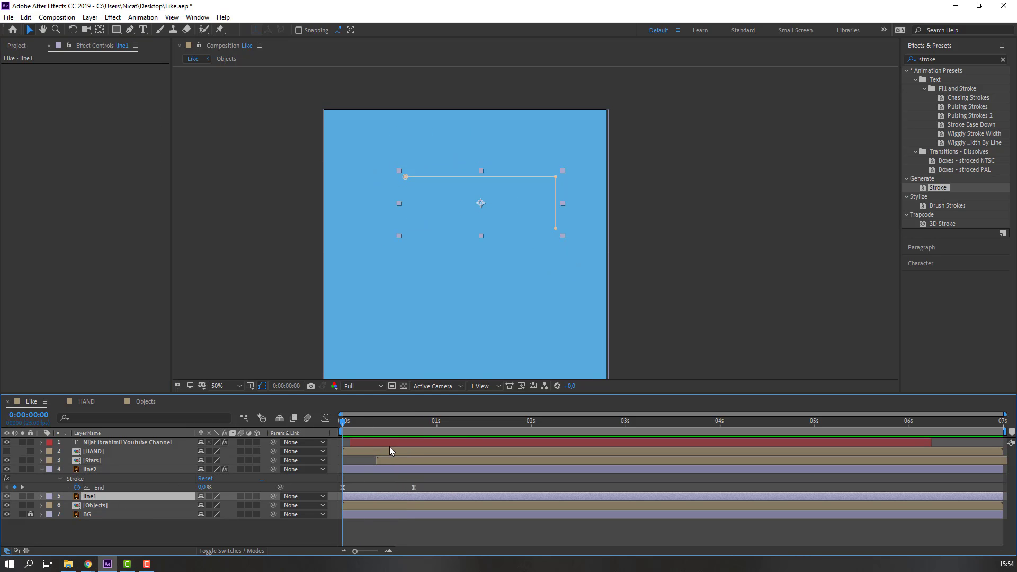
{"action": "key", "text": "ctrl+v"}
{"action": "left_click", "coordinate": [316, 544]}
{"action": "key", "text": "space"}
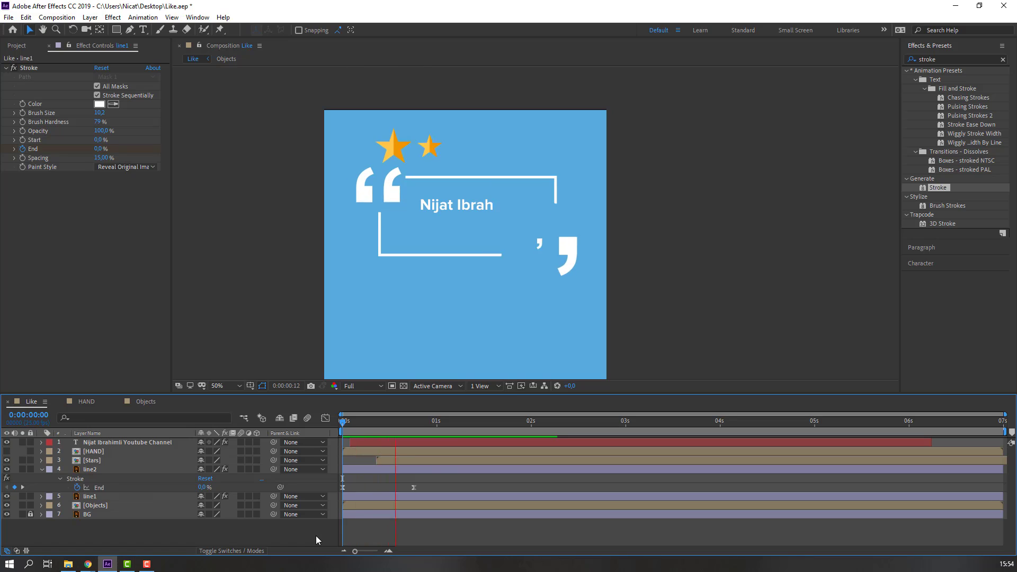
{"action": "key", "text": "space"}
Step: Shift the line2 layer about 3 frames later than line1, preview the offset, and collapse its properties
{"action": "left_click_drag", "start_coordinate": [360, 465], "coordinate": [372, 468]}
{"action": "key", "text": "space"}
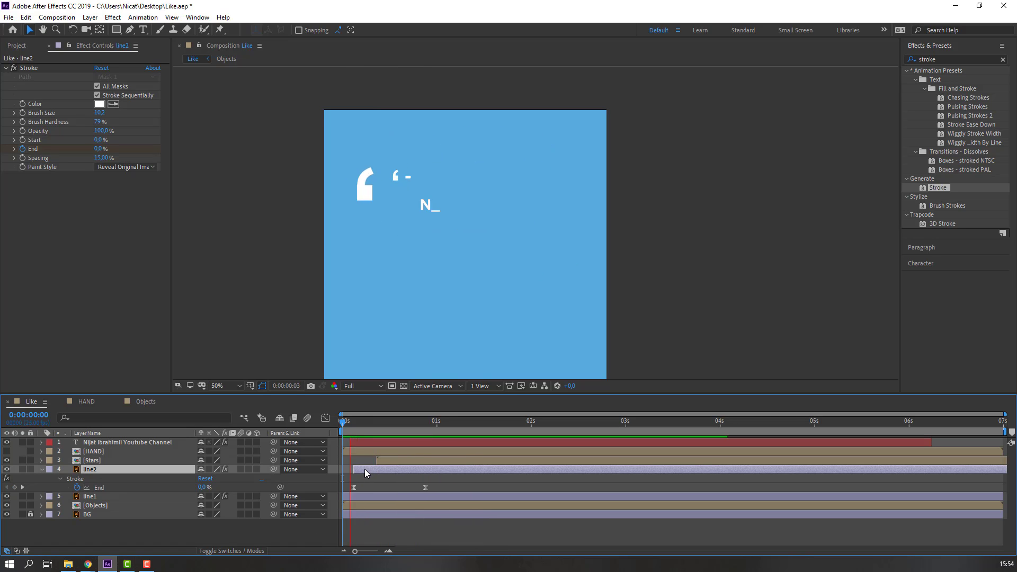
{"action": "left_click", "coordinate": [370, 421]}
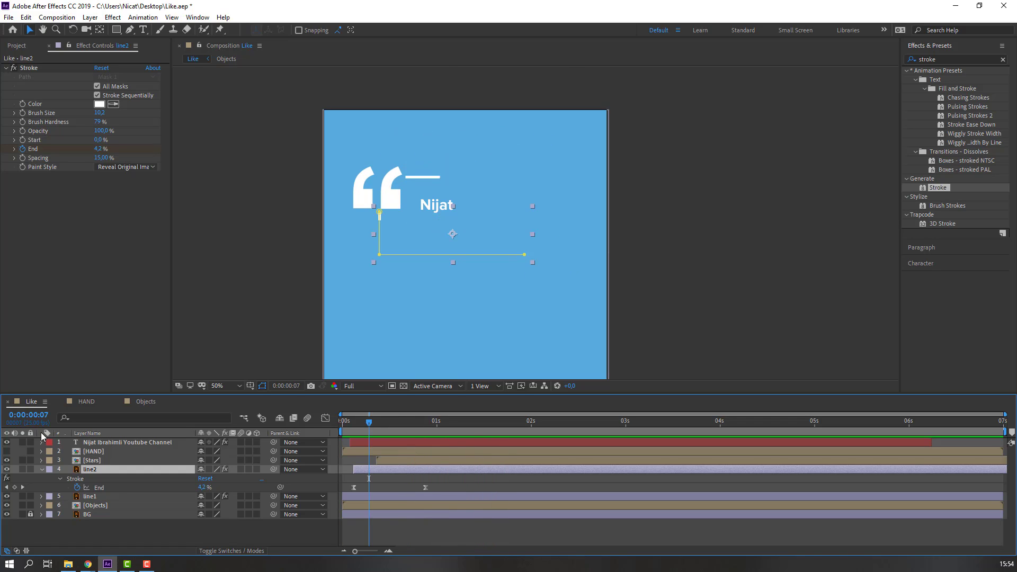
{"action": "left_click", "coordinate": [41, 470]}
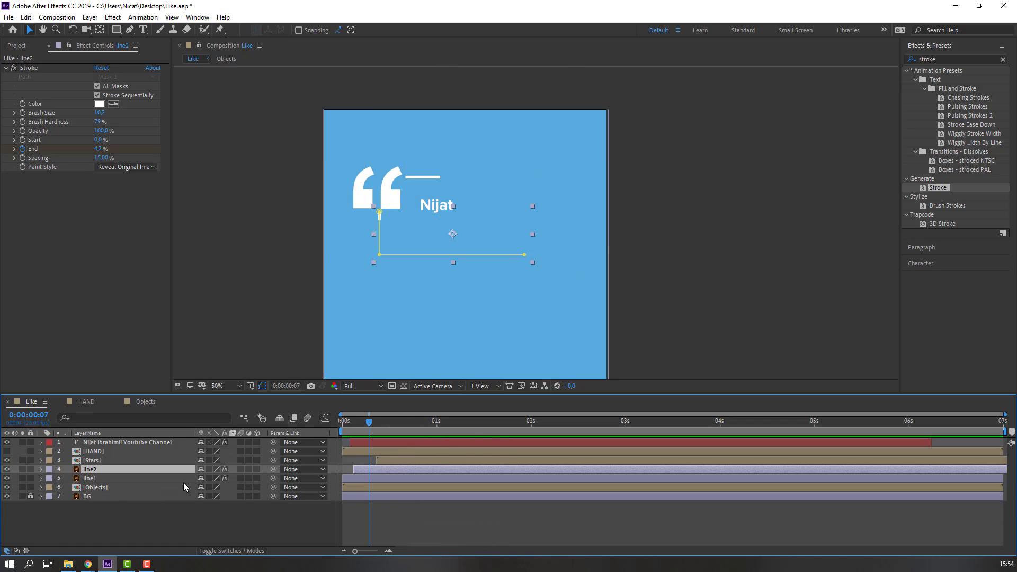
Step: Hide the Stars and Objects layers and scrub the opening to check the frame lines and text alone
{"action": "left_click", "coordinate": [94, 477]}
{"action": "left_click", "coordinate": [63, 461]}
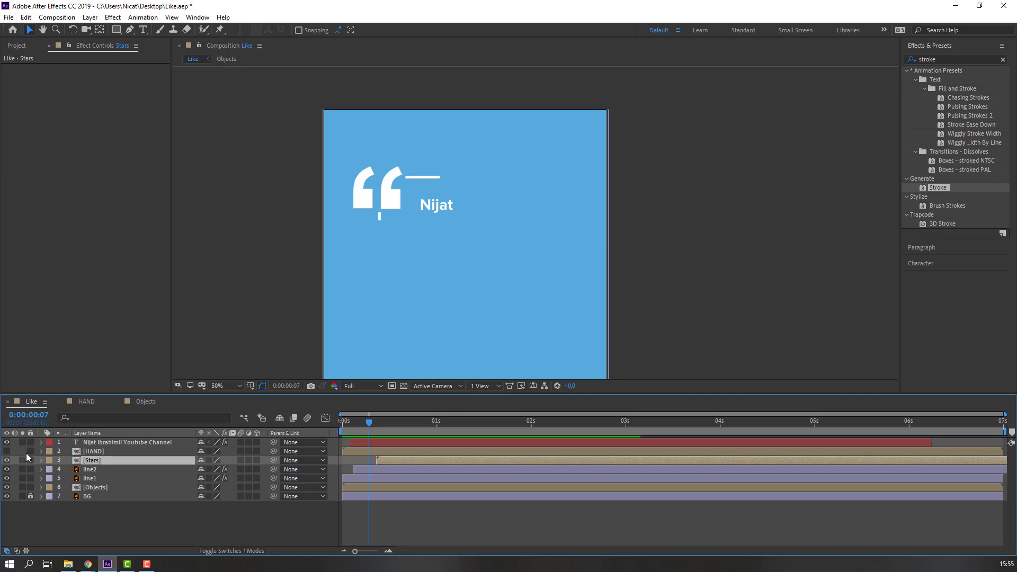
{"action": "left_click", "coordinate": [7, 461]}
{"action": "key", "text": "space"}
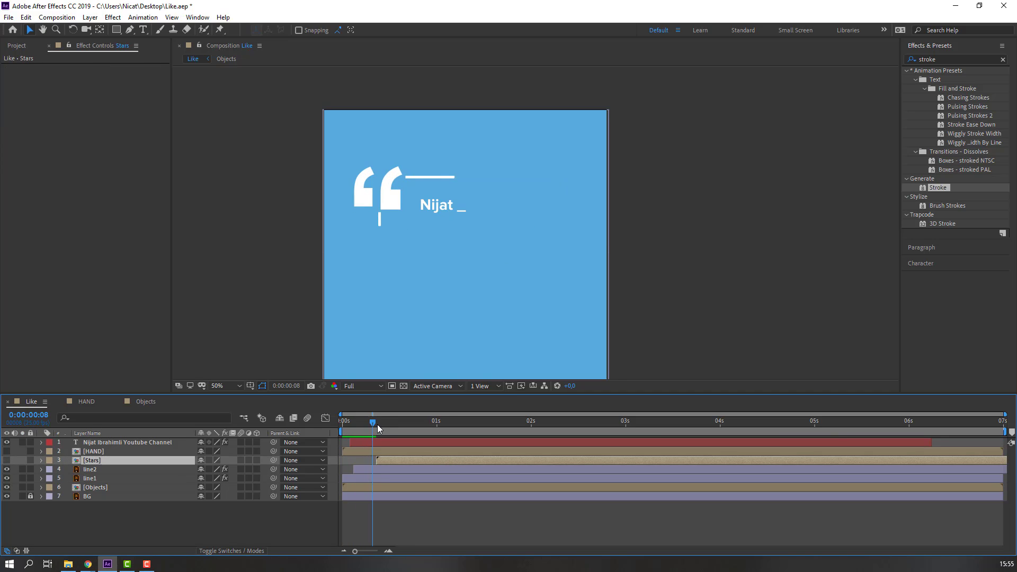
{"action": "left_click", "coordinate": [95, 488]}
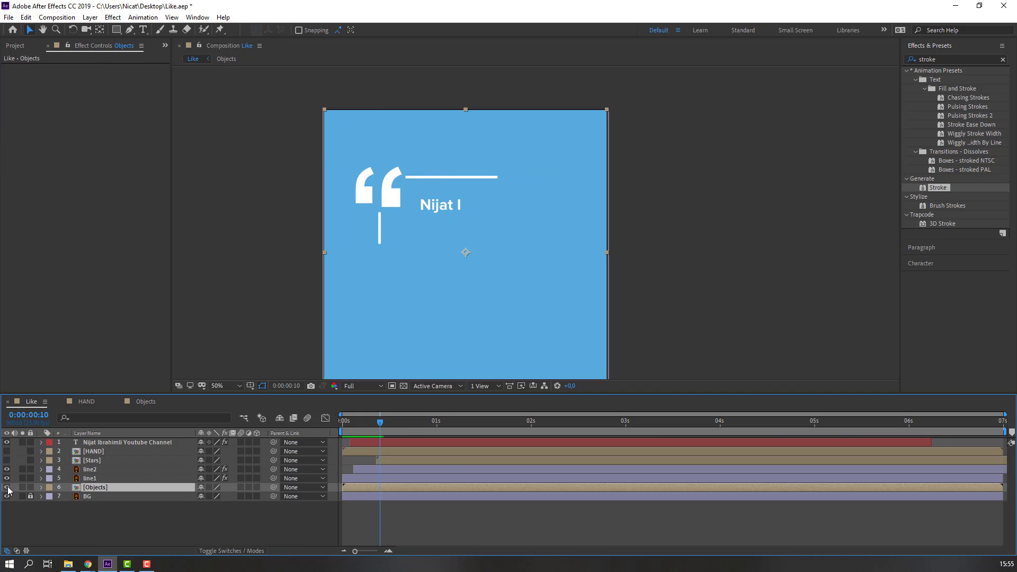
{"action": "left_click", "coordinate": [7, 487]}
{"action": "left_click", "coordinate": [336, 421]}
{"action": "left_click_drag", "start_coordinate": [355, 426], "coordinate": [367, 445]}
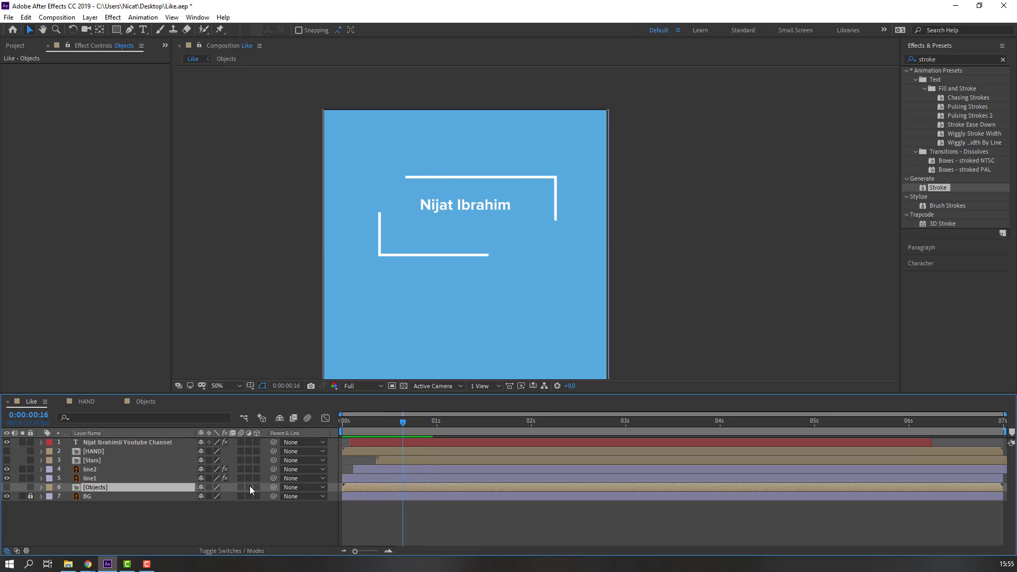
Step: Shift the Objects layer to start at about frame 10, make it visible, and preview the quote marks' timing
{"action": "left_click_drag", "start_coordinate": [354, 487], "coordinate": [391, 488]}
{"action": "left_click", "coordinate": [8, 488]}
{"action": "key", "text": "space"}
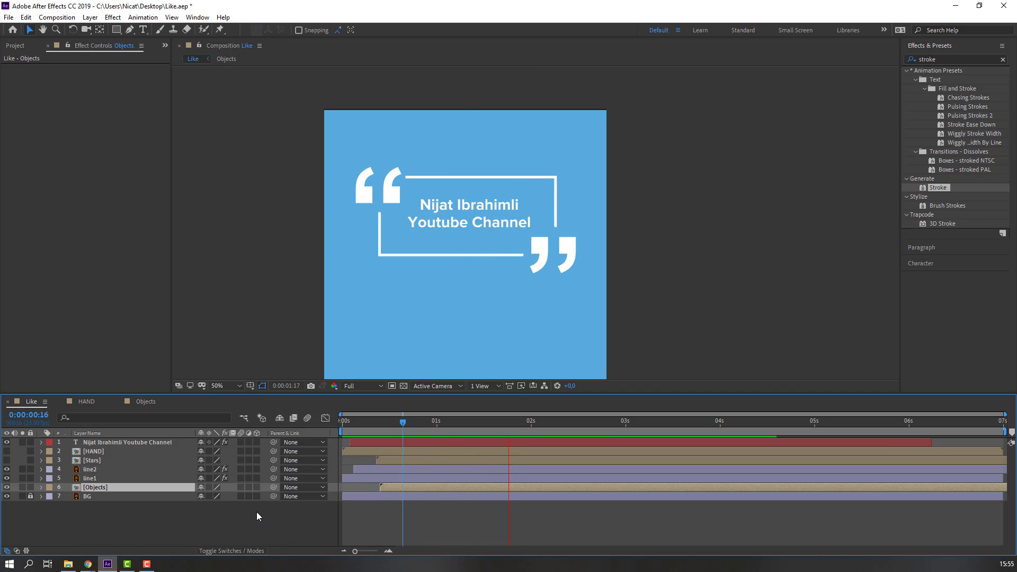
{"action": "key", "text": "space"}
{"action": "key", "text": "F10"}
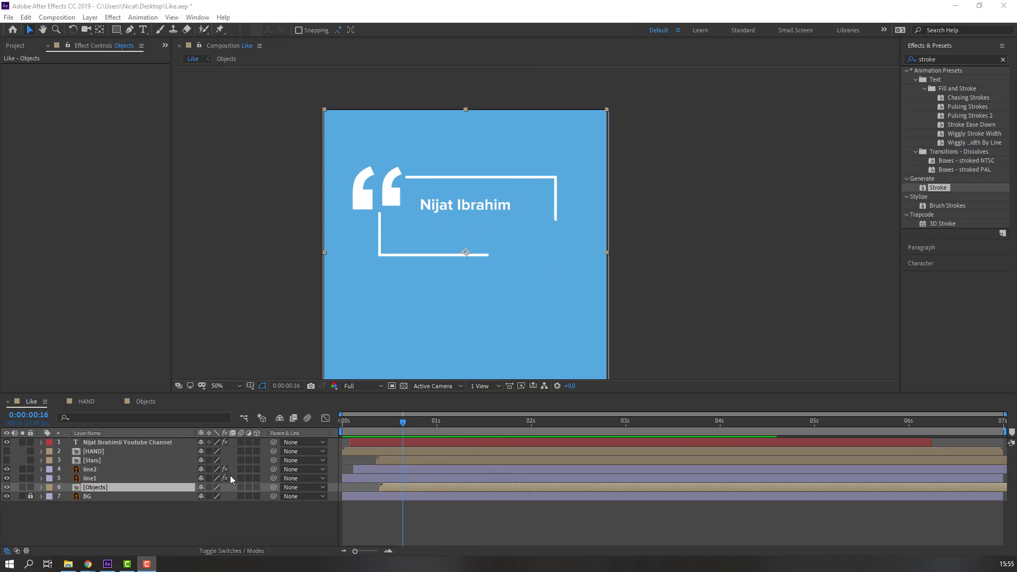
{"action": "left_click", "coordinate": [362, 429]}
{"action": "key", "text": "space"}
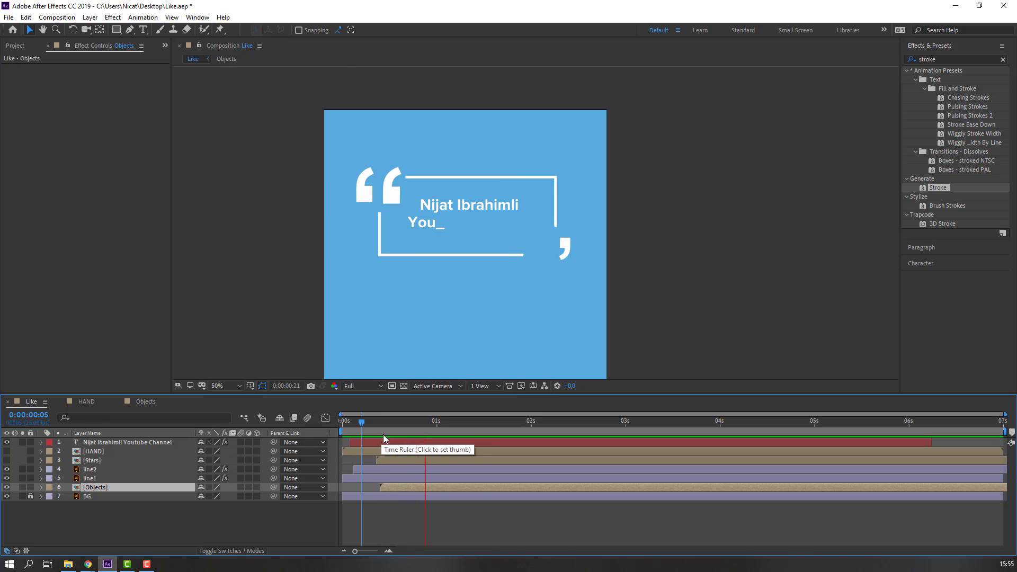
{"action": "key", "text": "space"}
Step: Make the Stars layer visible, shift it to start at about 0.7 seconds, and preview its timing
{"action": "left_click", "coordinate": [90, 462]}
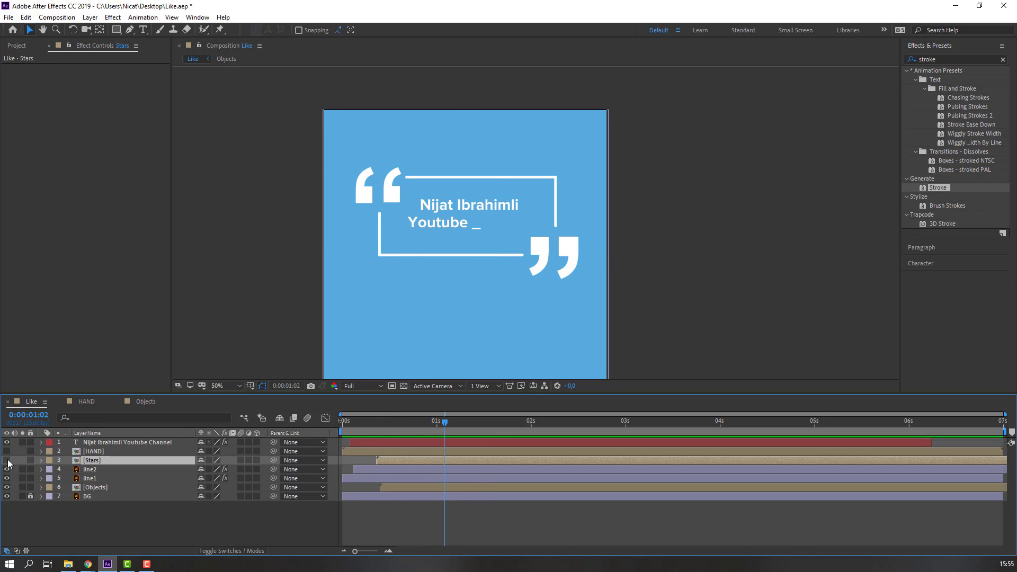
{"action": "left_click", "coordinate": [7, 460]}
{"action": "left_click_drag", "start_coordinate": [383, 458], "coordinate": [420, 458]}
{"action": "left_click", "coordinate": [373, 424]}
{"action": "key", "text": "space"}
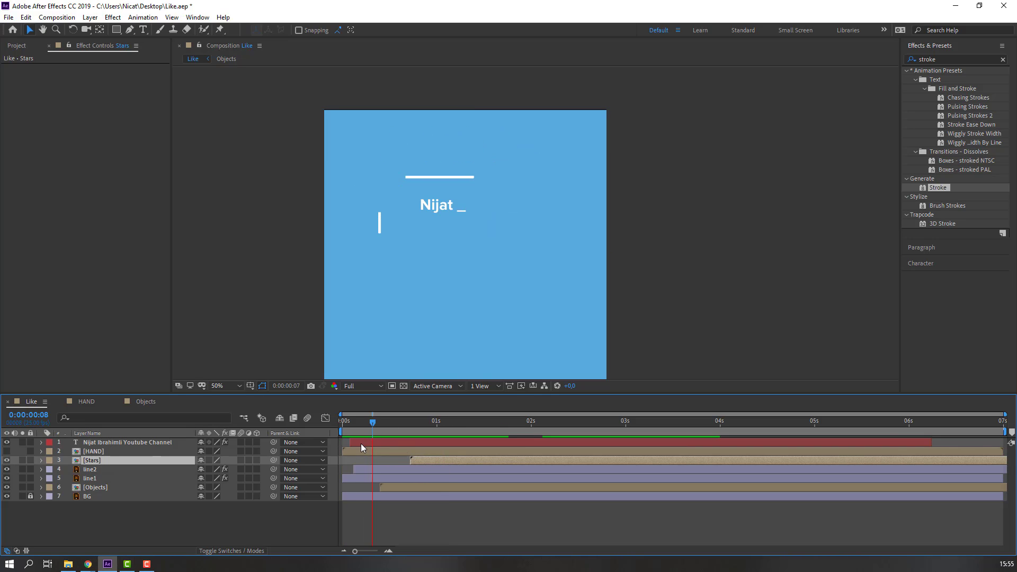
{"action": "left_click_drag", "start_coordinate": [427, 420], "coordinate": [479, 420]}
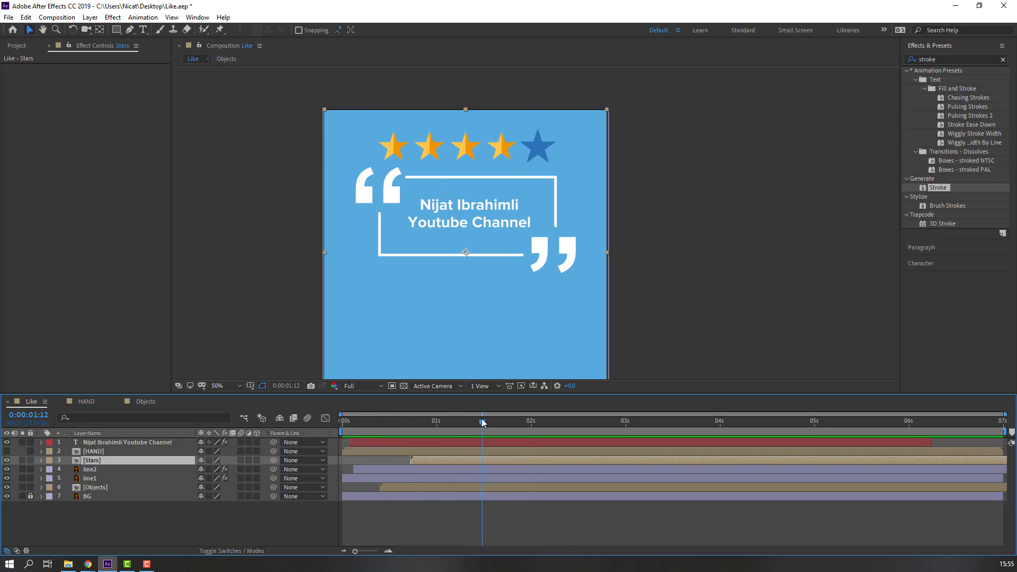
Step: Make the HAND layer visible, shift it to start just before the one-second mark, and scrub through its entrance
{"action": "left_click", "coordinate": [98, 452]}
{"action": "left_click", "coordinate": [8, 452]}
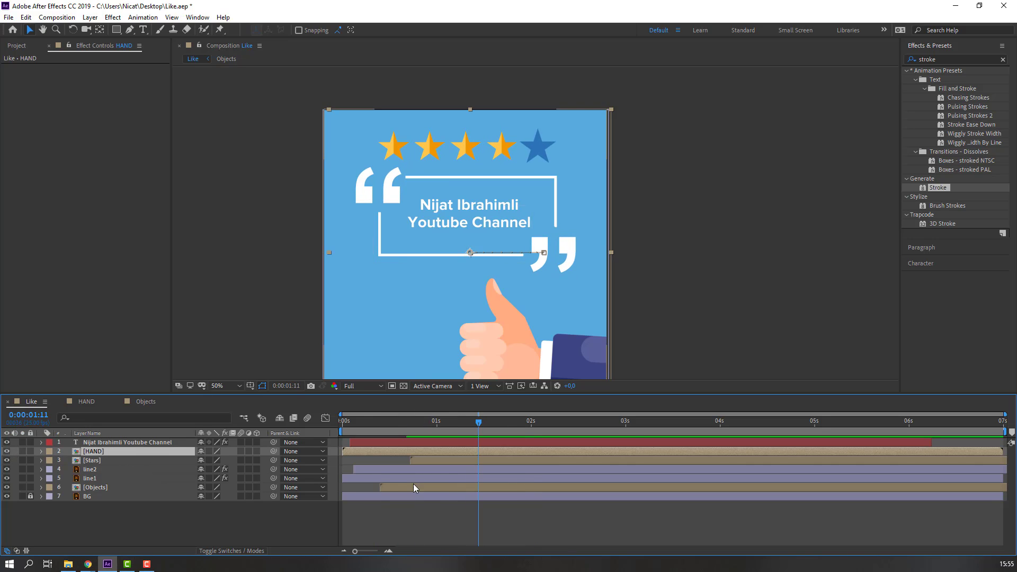
{"action": "left_click_drag", "start_coordinate": [355, 452], "coordinate": [448, 452]}
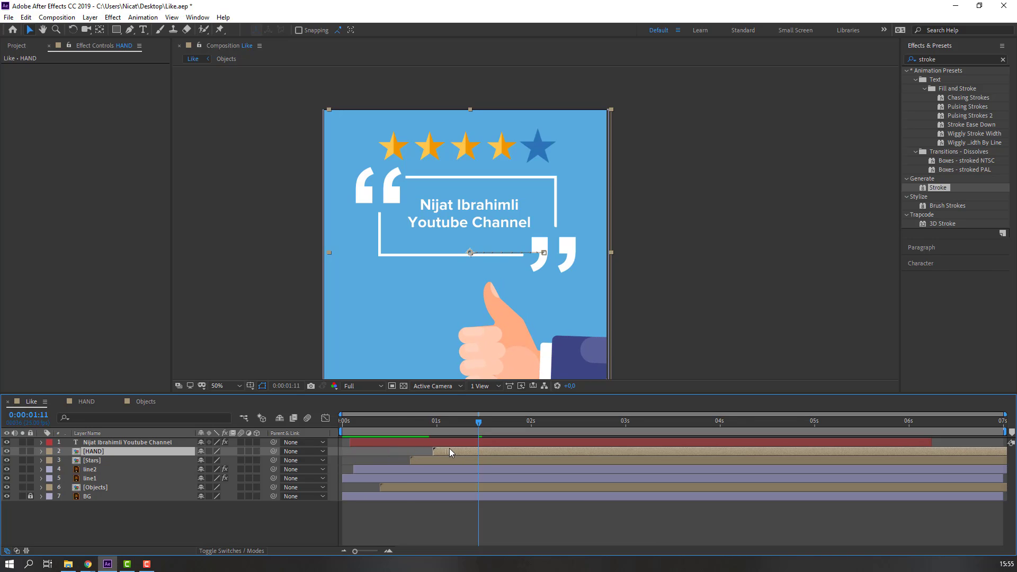
{"action": "left_click_drag", "start_coordinate": [399, 421], "coordinate": [528, 428]}
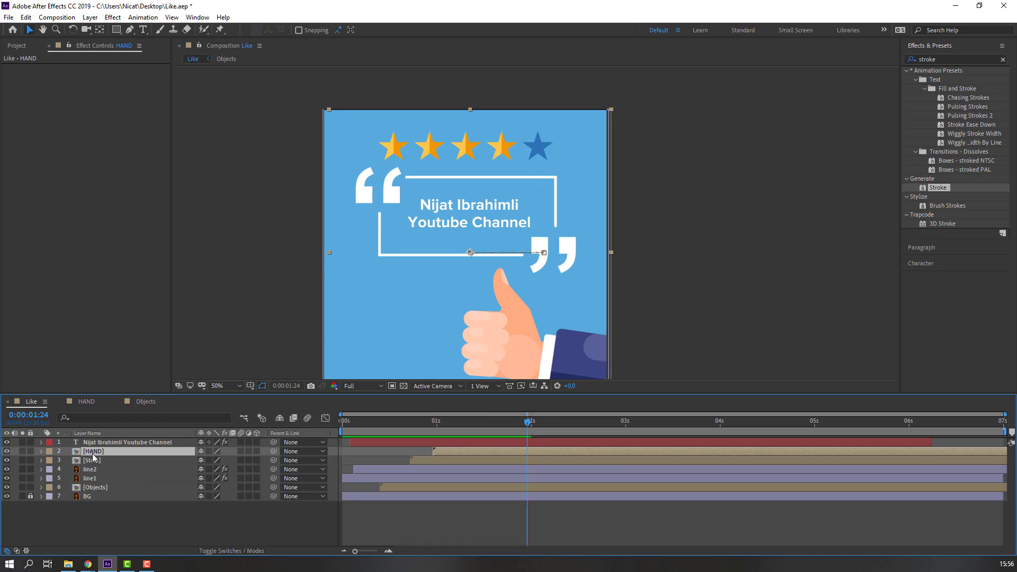
Step: Duplicate the HAND layer and flip the copy horizontally
{"action": "key", "text": "ctrl+d"}
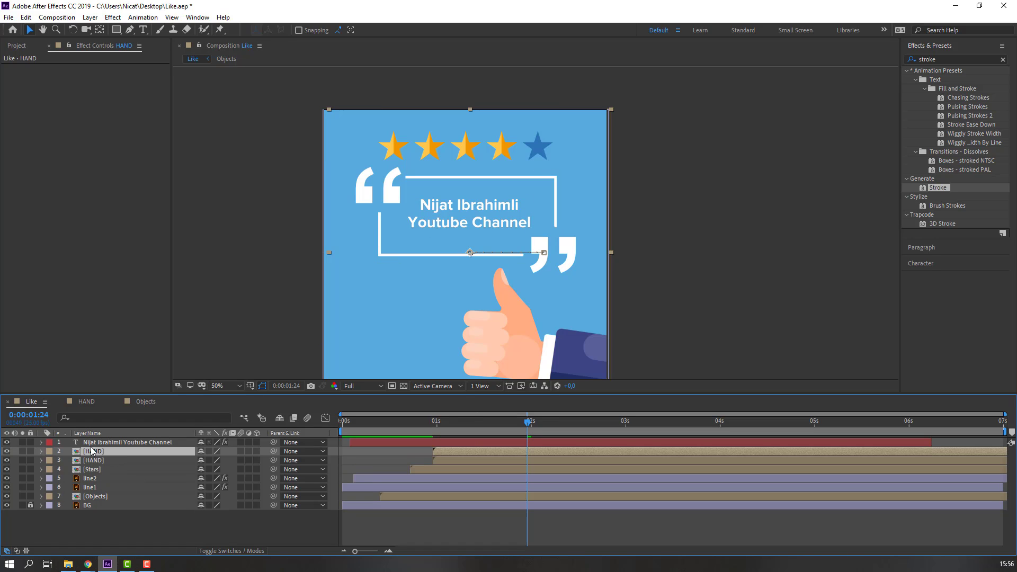
{"action": "right_click", "coordinate": [108, 457]}
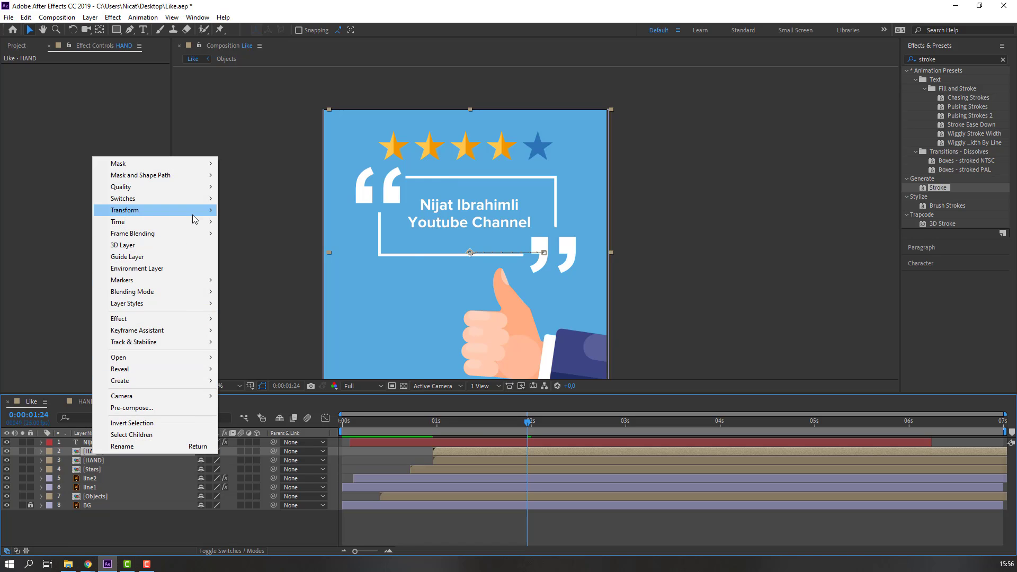
{"action": "mouse_move", "coordinate": [193, 215]}
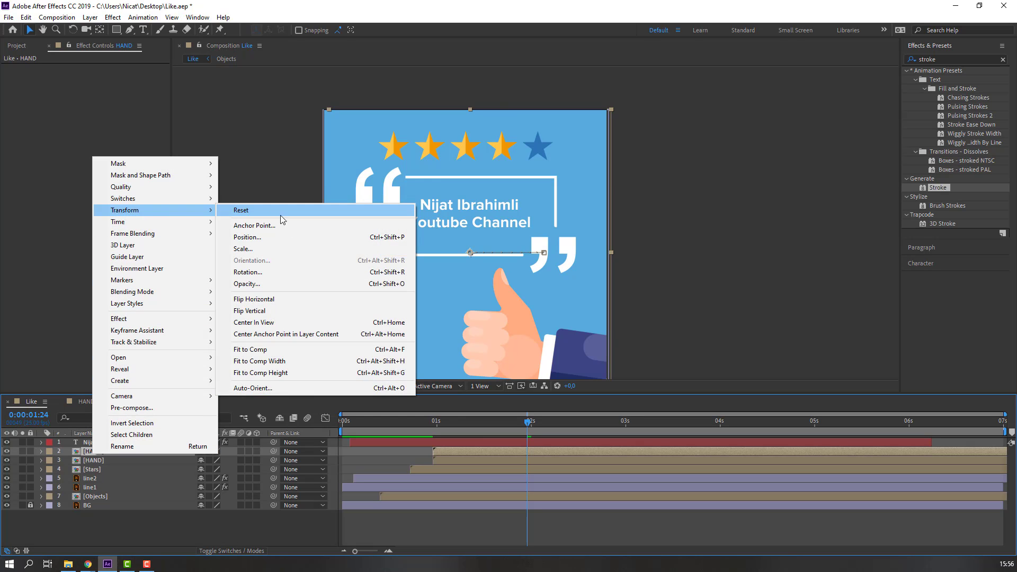
{"action": "left_click", "coordinate": [259, 300]}
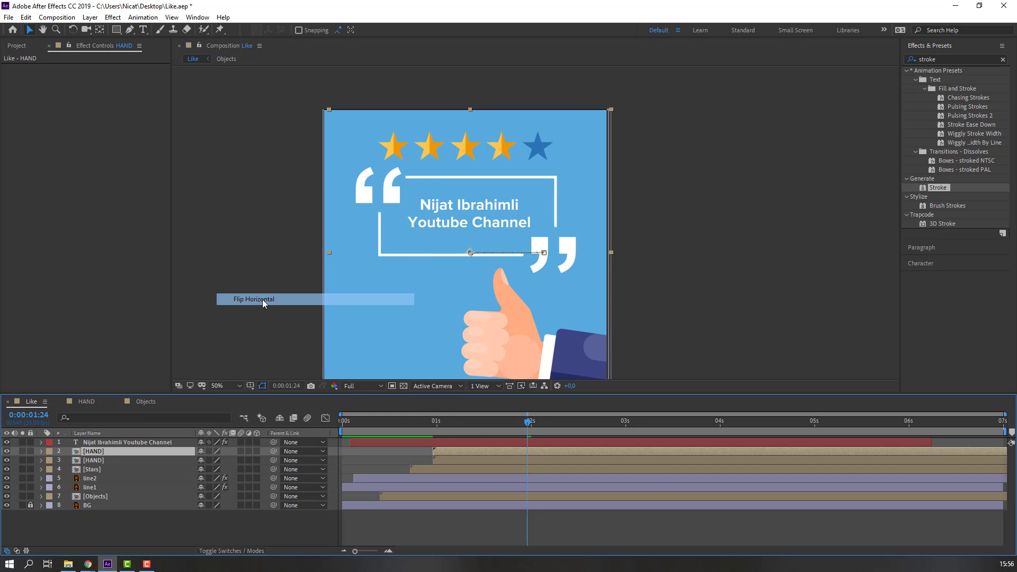
Step: Shift both Position keyframes of the flipped HAND layer left together, giving an X position of 510 at 0:00:01:10
{"action": "key", "text": "p"}
{"action": "left_click", "coordinate": [472, 422]}
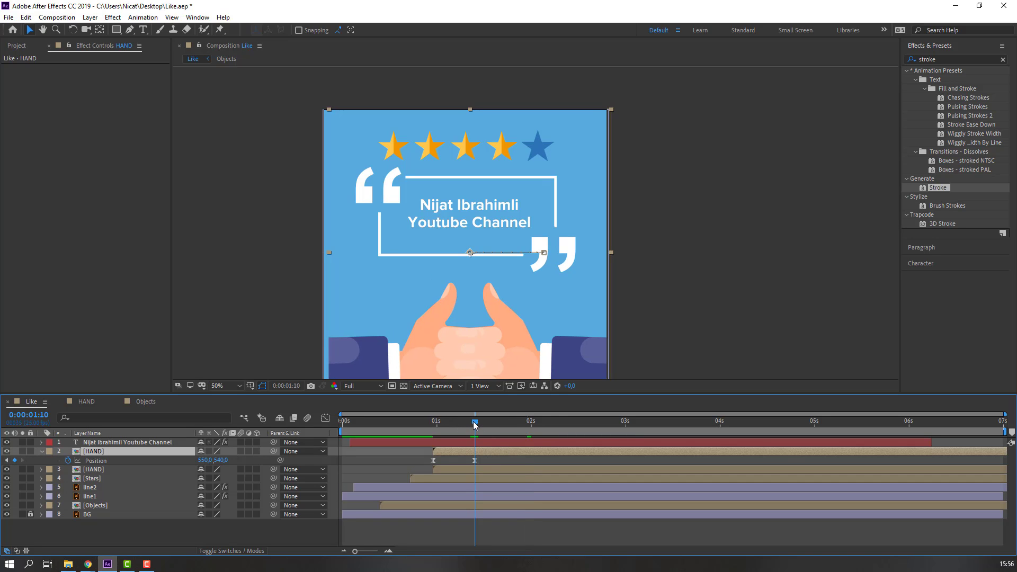
{"action": "left_click_drag", "start_coordinate": [497, 459], "coordinate": [429, 469]}
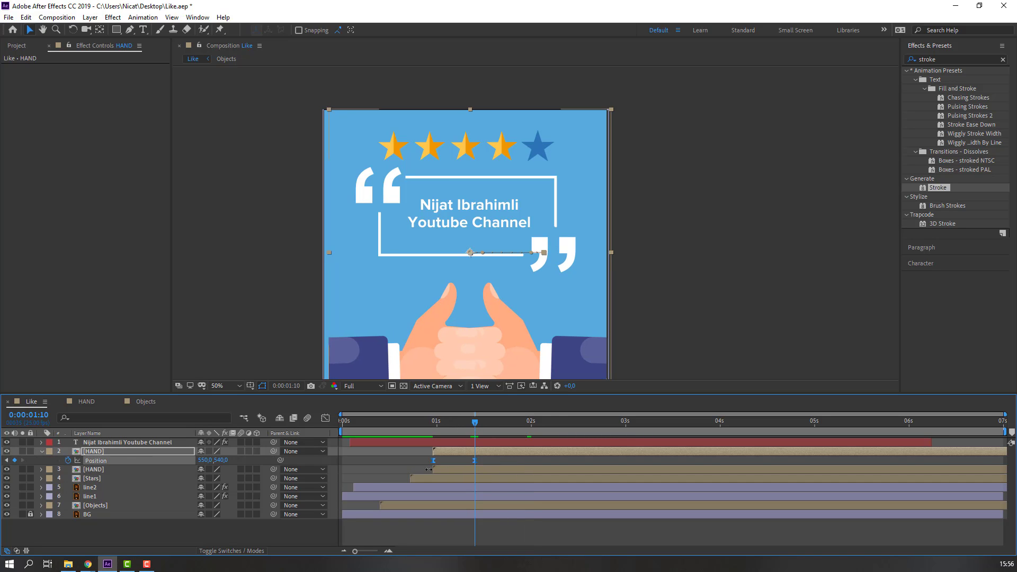
{"action": "left_click_drag", "start_coordinate": [204, 461], "coordinate": [179, 462]}
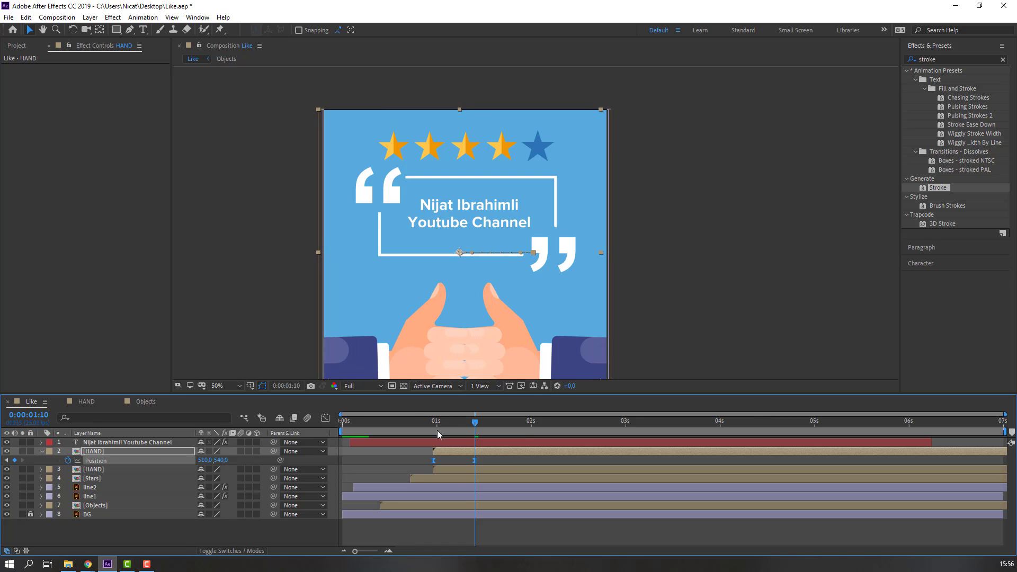
Step: Time-reverse the flipped HAND layer's Position keyframes
{"action": "left_click_drag", "start_coordinate": [422, 421], "coordinate": [475, 422]}
{"action": "right_click", "coordinate": [476, 461]}
{"action": "mouse_move", "coordinate": [532, 453]}
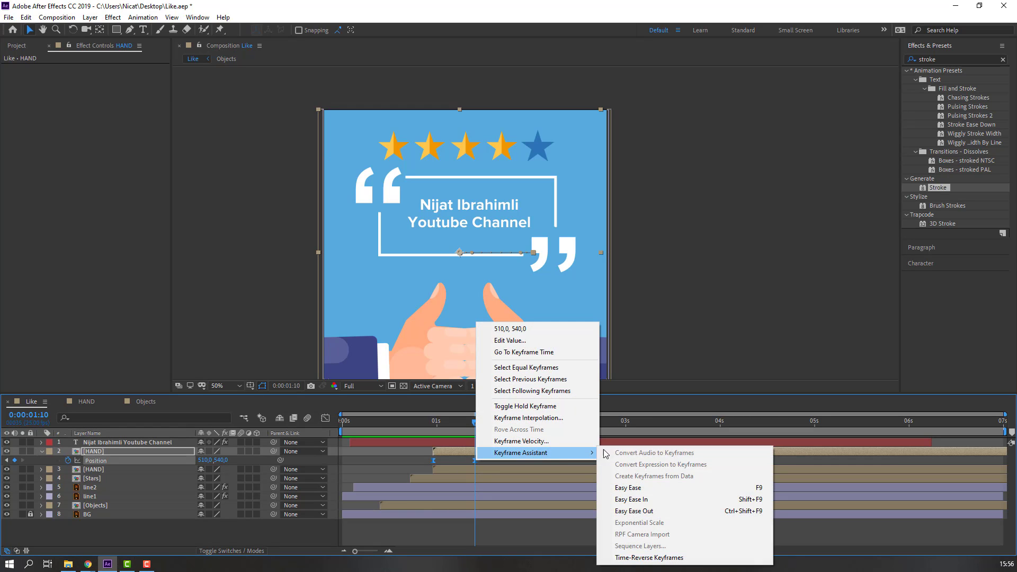
{"action": "left_click", "coordinate": [637, 558]}
{"action": "mouse_move", "coordinate": [465, 427]}
{"action": "left_mouse_down"}
{"action": "mouse_move", "coordinate": [429, 427]}
{"action": "mouse_move", "coordinate": [475, 428]}
{"action": "left_mouse_up"}
Step: Shift both Position keyframes of the flipped HAND layer left together, giving an X position of 417 at 0:00:01:10
{"action": "left_click_drag", "start_coordinate": [208, 461], "coordinate": [159, 461]}
{"action": "left_click", "coordinate": [424, 420]}
{"action": "left_click_drag", "start_coordinate": [427, 422], "coordinate": [473, 427]}
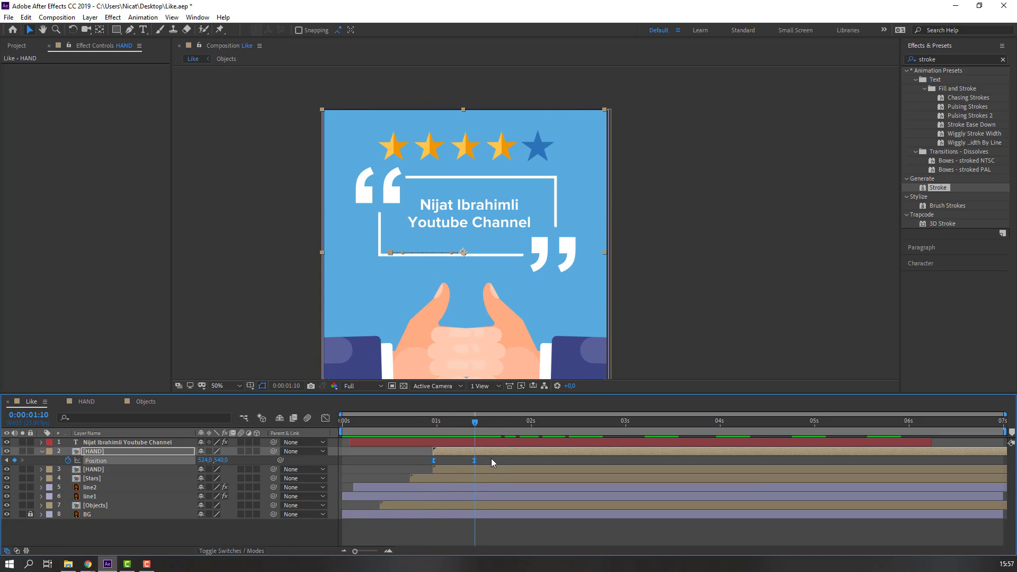
{"action": "left_click_drag", "start_coordinate": [205, 460], "coordinate": [144, 461]}
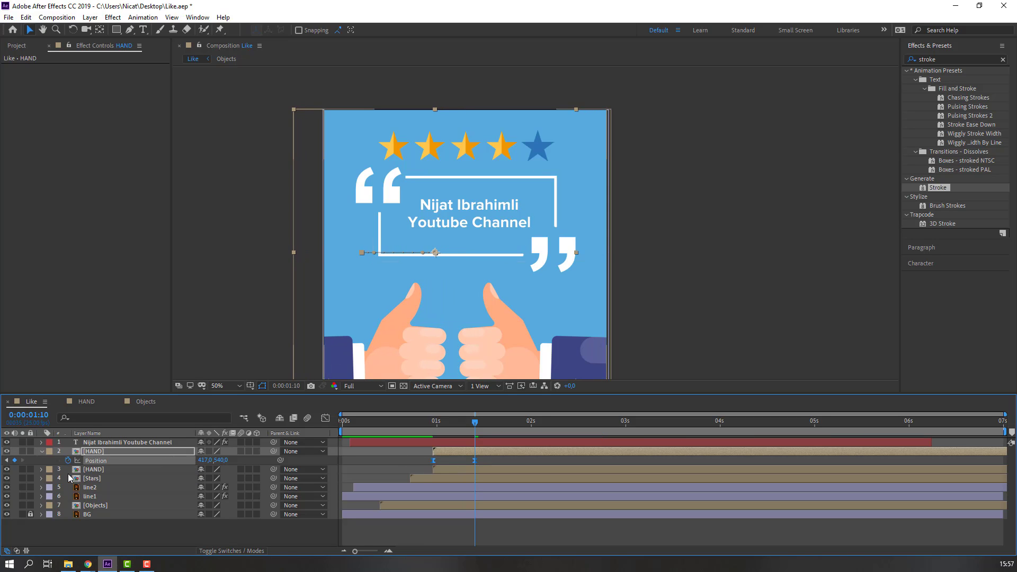
Step: Shift both Position keyframes of the original HAND layer right together, giving an X position of 587 at 0:00:01:10
{"action": "left_click", "coordinate": [93, 470]}
{"action": "key", "text": "p"}
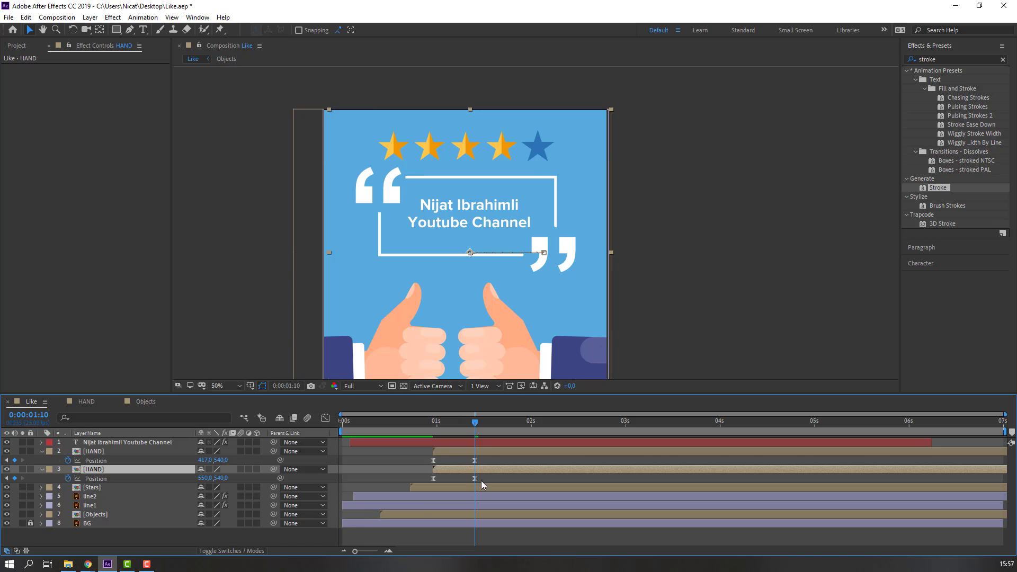
{"action": "left_click_drag", "start_coordinate": [484, 478], "coordinate": [419, 484]}
{"action": "left_click_drag", "start_coordinate": [213, 480], "coordinate": [301, 451]}
Step: Delay the flipped HAND layer to start at about 1.1 seconds and preview the staggered entrance of the hands
{"action": "left_click_drag", "start_coordinate": [435, 451], "coordinate": [451, 451]}
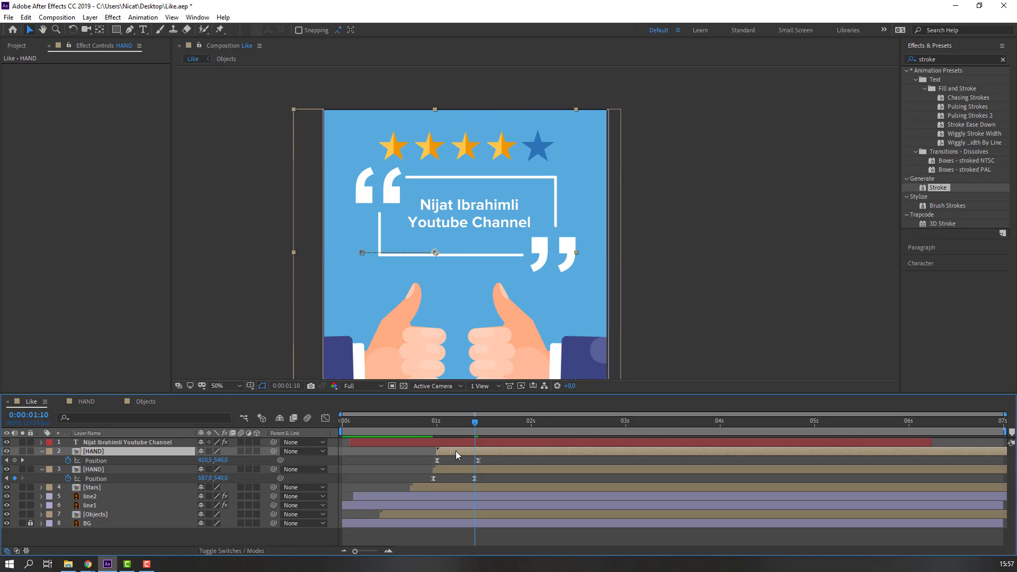
{"action": "key", "text": "space"}
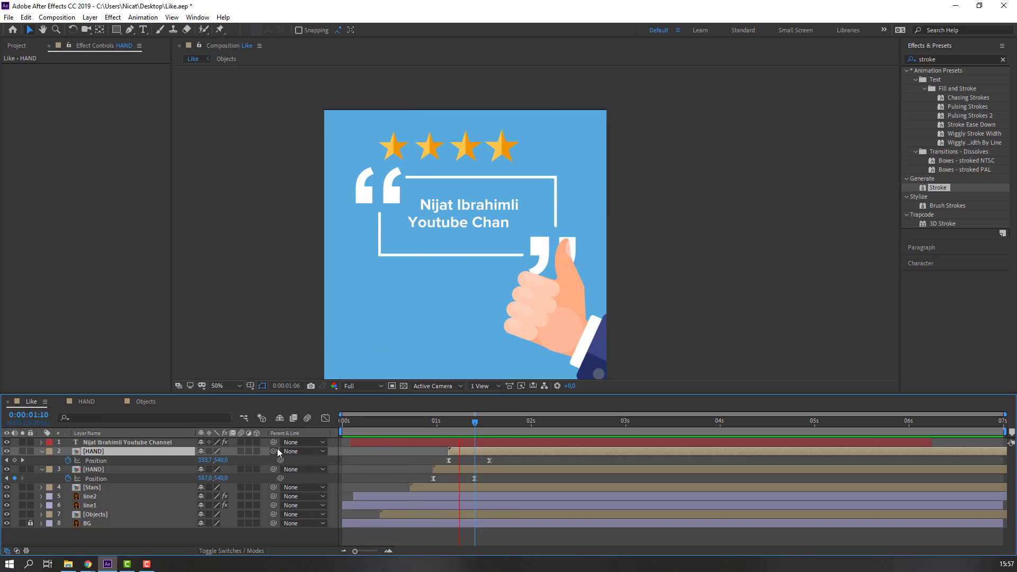
Step: End the work area at 0:00:02:13 and preview the animation
{"action": "left_click_drag", "start_coordinate": [474, 422], "coordinate": [562, 425]}
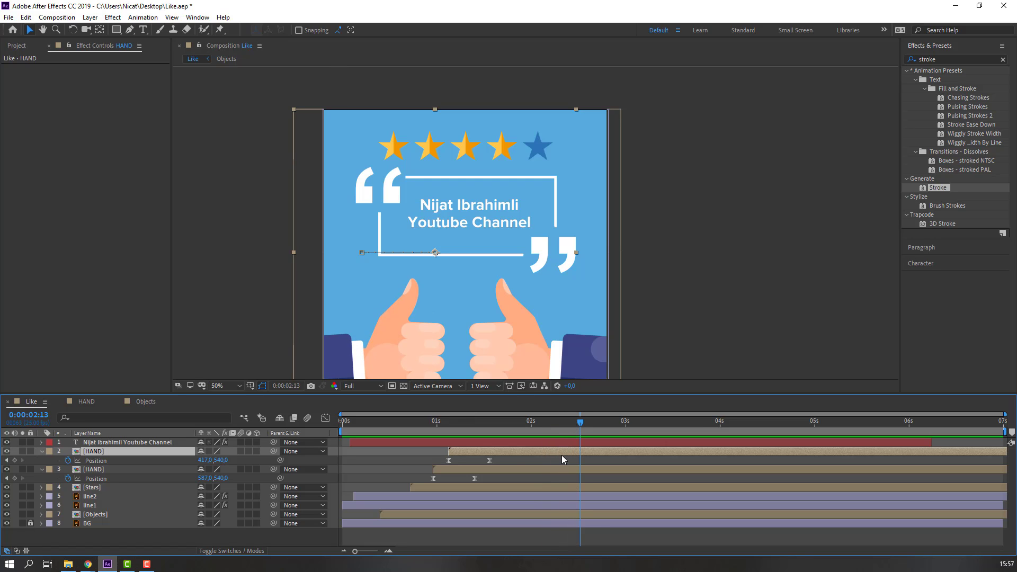
{"action": "key", "text": "n"}
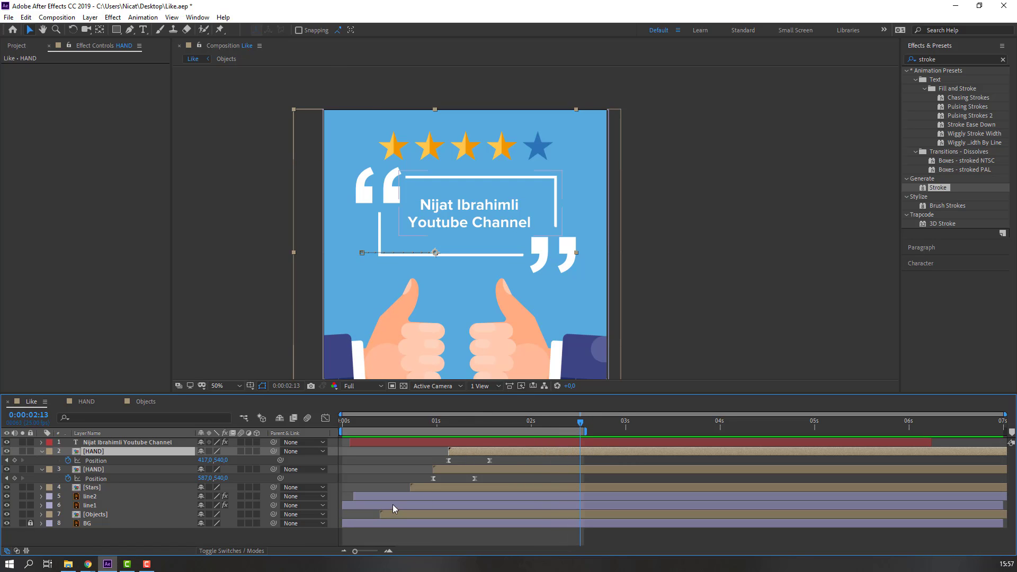
{"action": "key", "text": "space"}
{"action": "key", "text": "space"}
Step: Add a null object to the composition and centre its anchor point
{"action": "left_click", "coordinate": [152, 534]}
{"action": "right_click", "coordinate": [152, 534]}
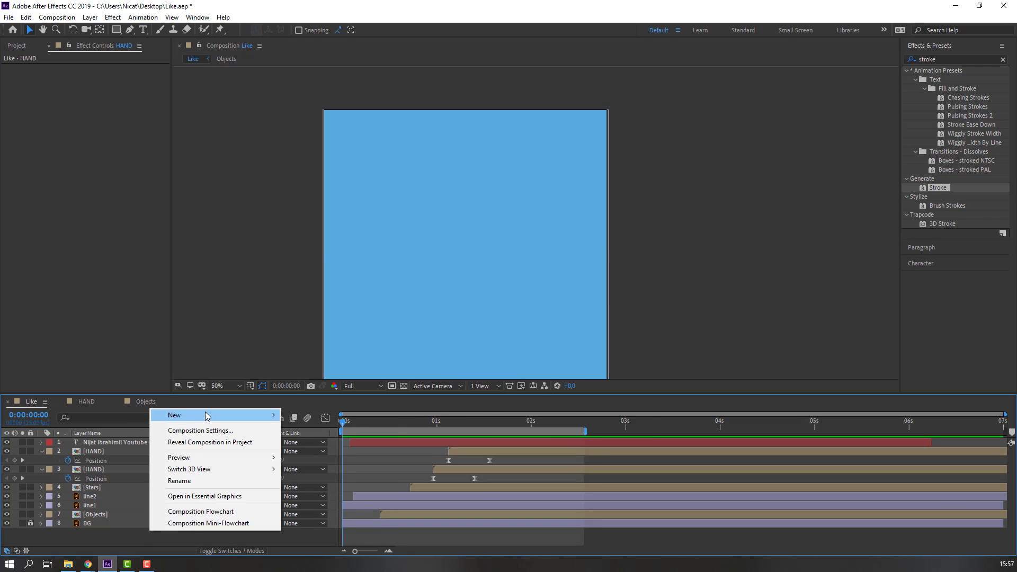
{"action": "mouse_move", "coordinate": [207, 415]}
{"action": "left_click", "coordinate": [313, 478]}
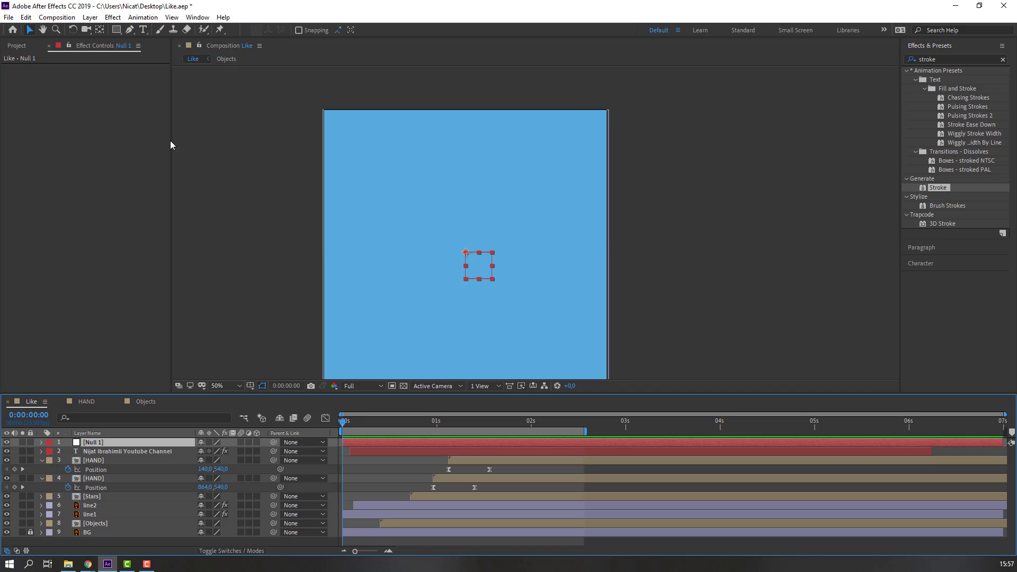
{"action": "double_click", "coordinate": [101, 31]}
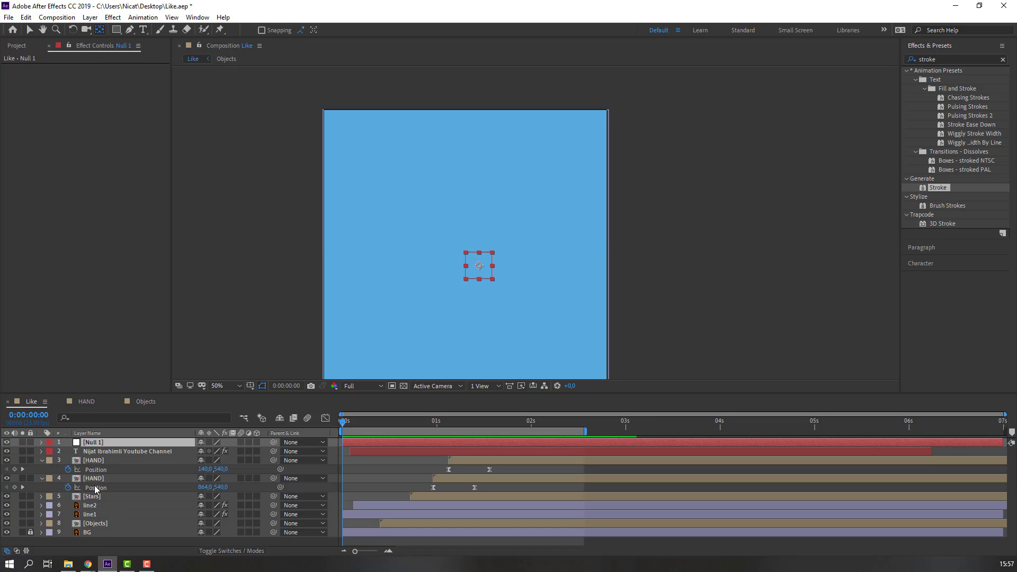
Step: Parent the text, both HAND, Stars, line2, line1 and Objects layers to Null 1, and scrub through the animation
{"action": "left_click", "coordinate": [92, 524]}
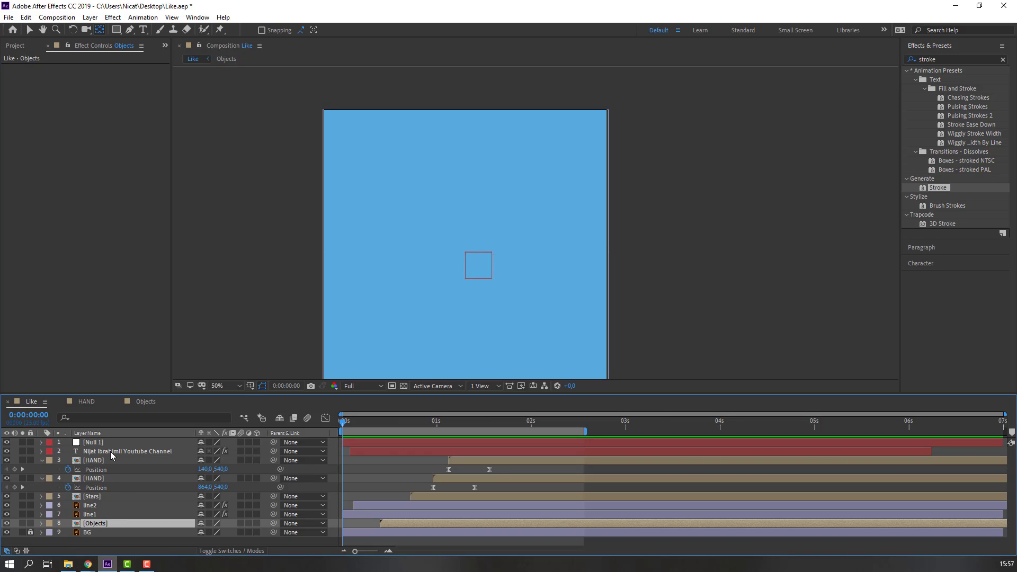
{"action": "key", "text": "ctrl+a"}
{"action": "left_click_drag", "start_coordinate": [151, 451], "coordinate": [103, 443]}
{"action": "left_click", "coordinate": [351, 423]}
{"action": "left_click_drag", "start_coordinate": [355, 427], "coordinate": [546, 432]}
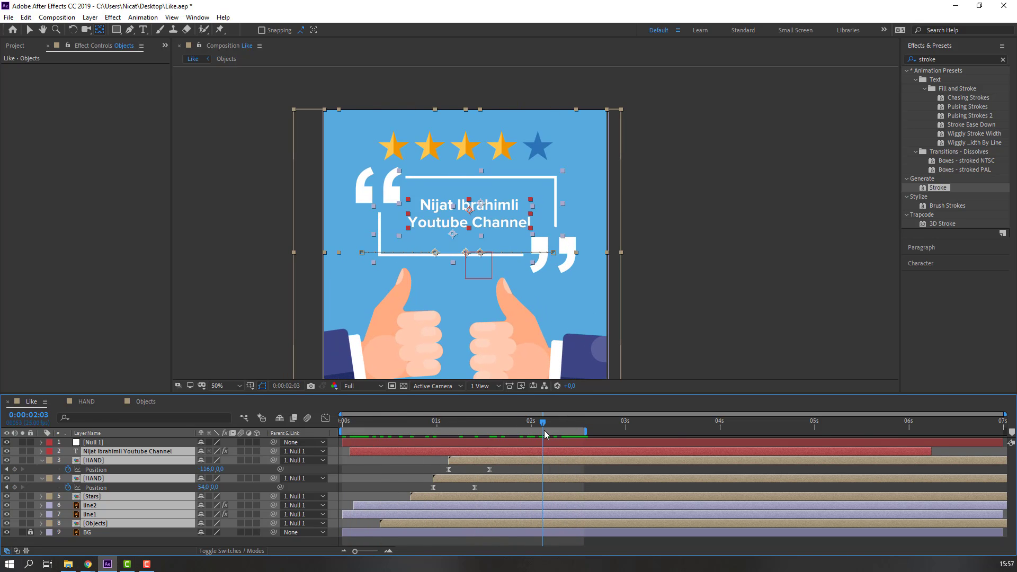
Step: Keyframe Null 1's Scale at 100% at 0:00:02:04 and at 128% at 0:00:00:03
{"action": "left_click", "coordinate": [101, 443]}
{"action": "key", "text": "s"}
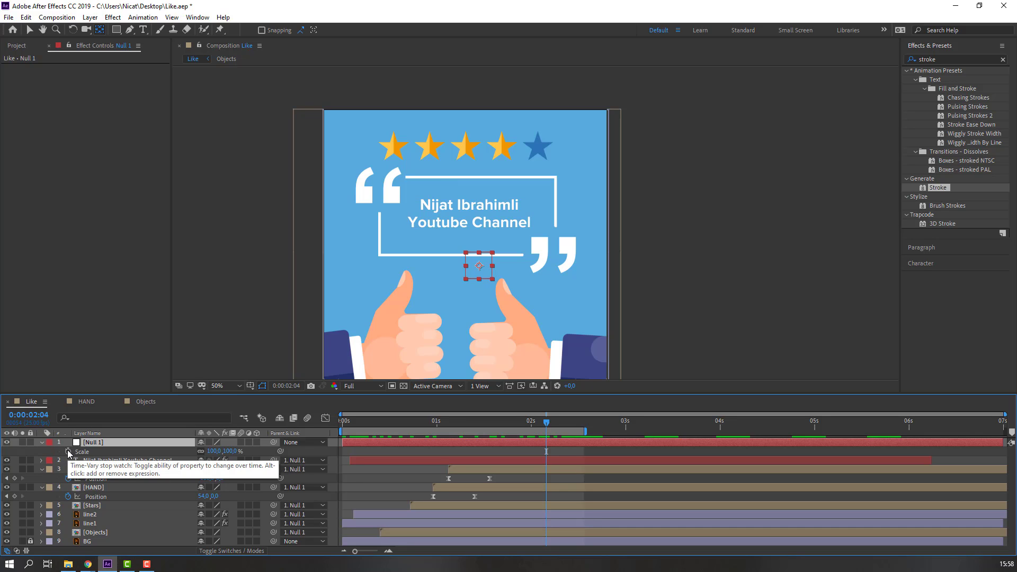
{"action": "left_click", "coordinate": [68, 452]}
{"action": "left_click_drag", "start_coordinate": [534, 427], "coordinate": [355, 429]}
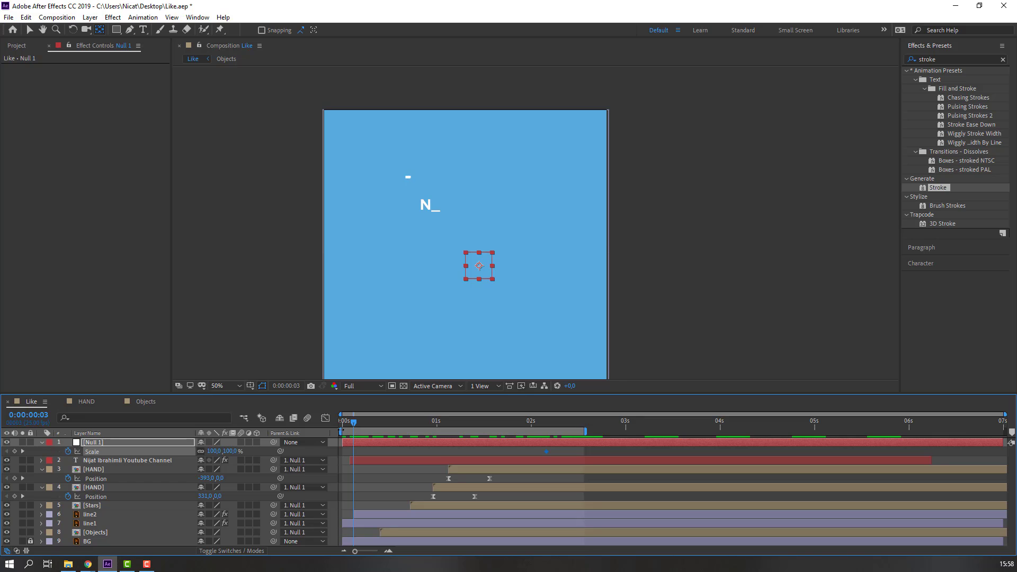
{"action": "left_click_drag", "start_coordinate": [234, 451], "coordinate": [247, 452]}
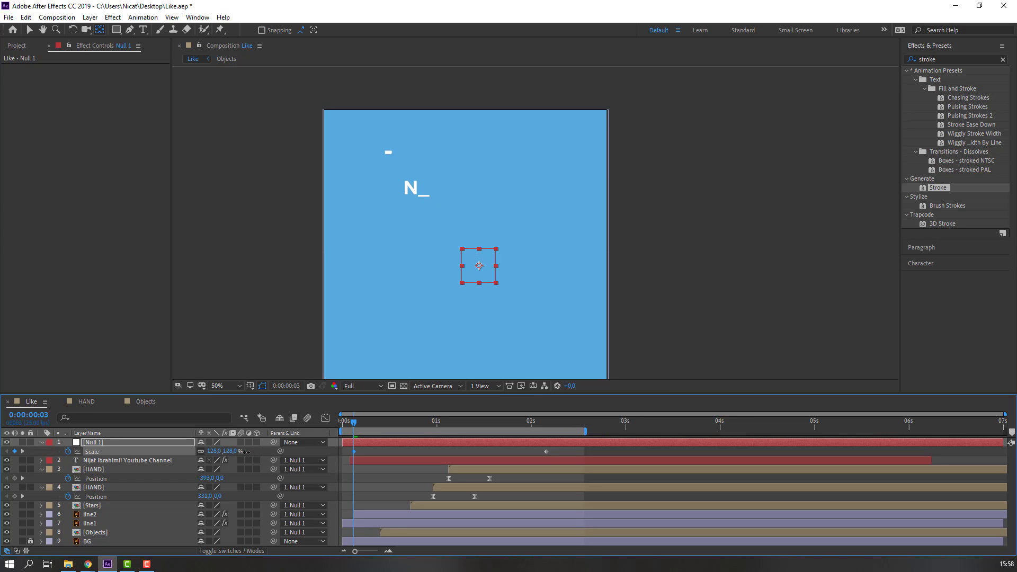
Step: Move Null 1's first Scale keyframe to 0:00:00:00 and its last one to 0:00:01:22, previewing the zoom-out timing
{"action": "left_click_drag", "start_coordinate": [353, 452], "coordinate": [339, 452]}
{"action": "key", "text": "space"}
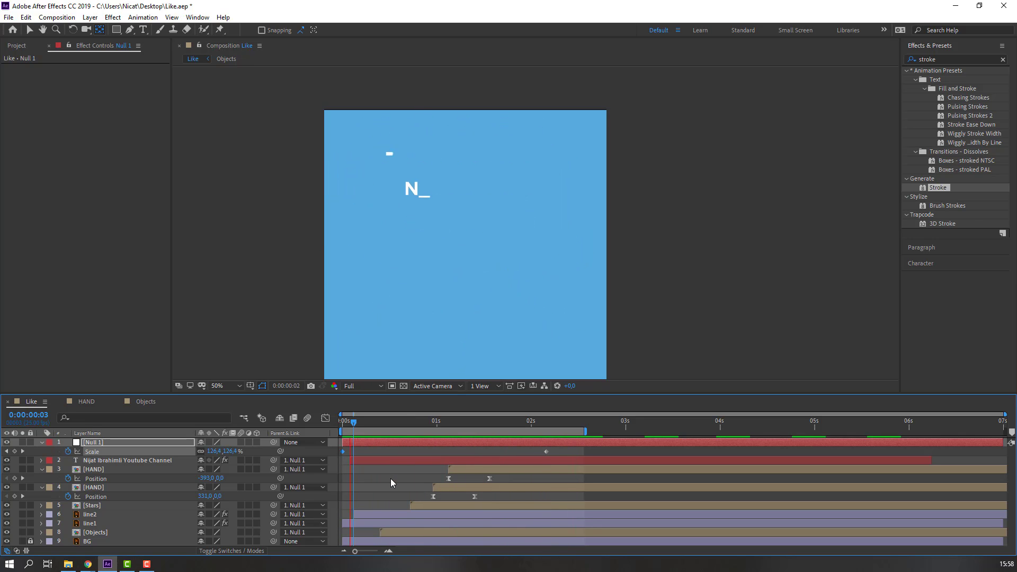
{"action": "left_click_drag", "start_coordinate": [547, 452], "coordinate": [582, 453]}
{"action": "key", "text": "space"}
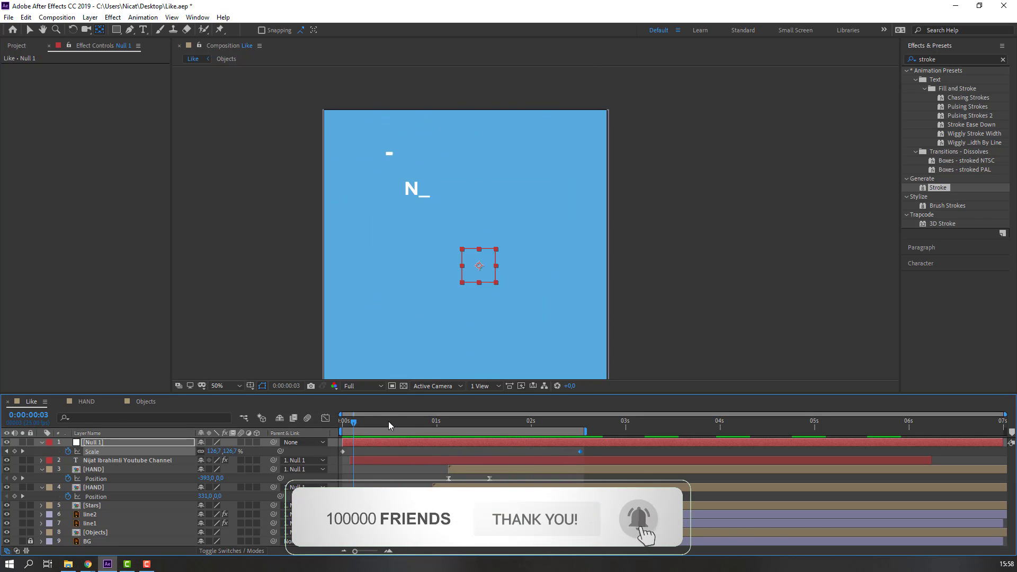
{"action": "left_click_drag", "start_coordinate": [575, 454], "coordinate": [521, 455]}
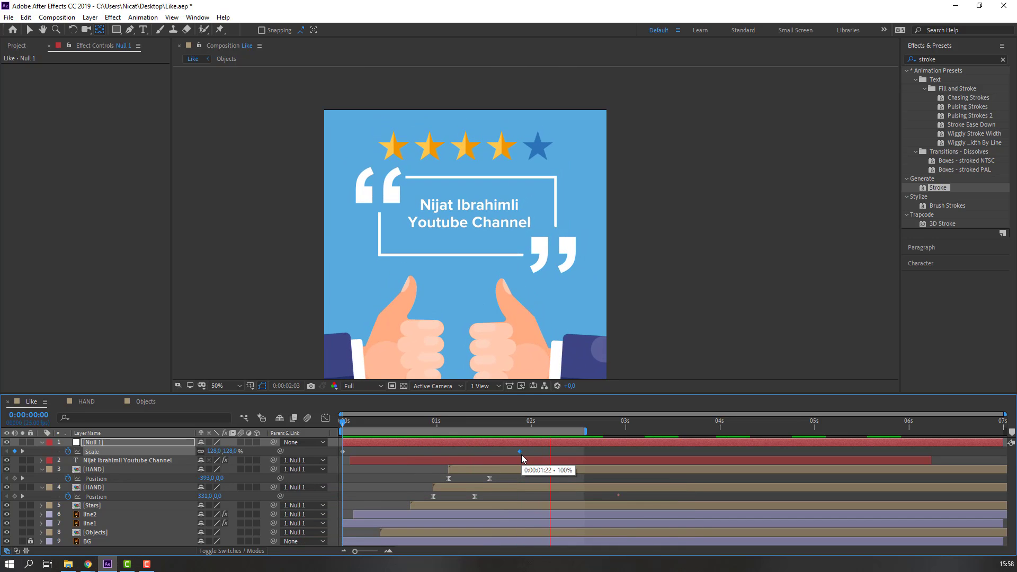